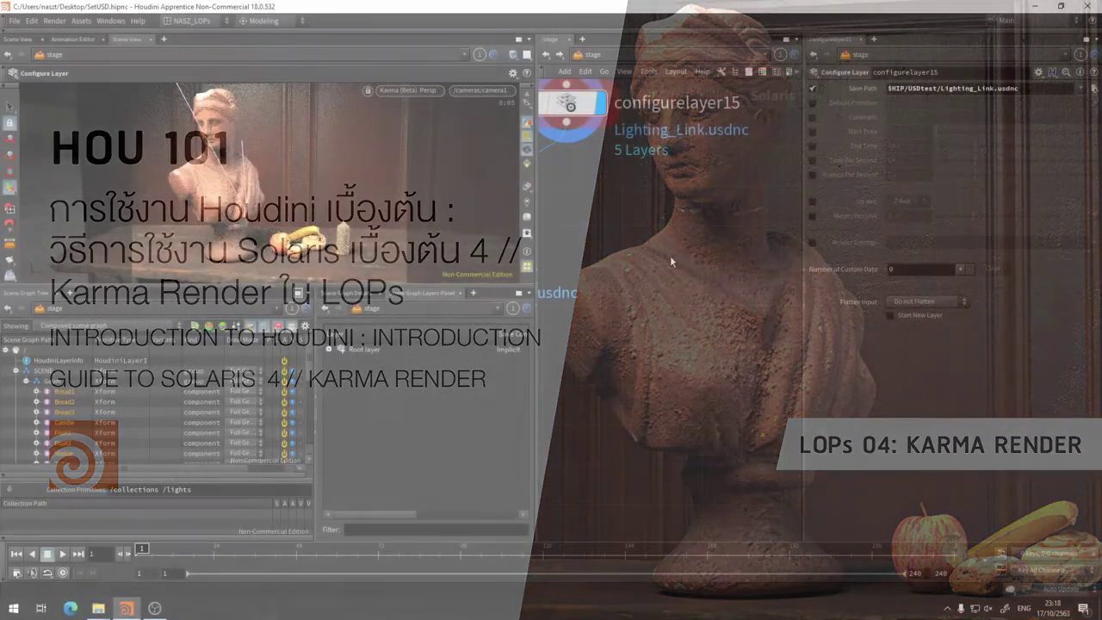
Step: Place a Karma render LOP, karma1, in the stage network, using camera1 at 1280×720
{"action": "key", "text": "Tab"}
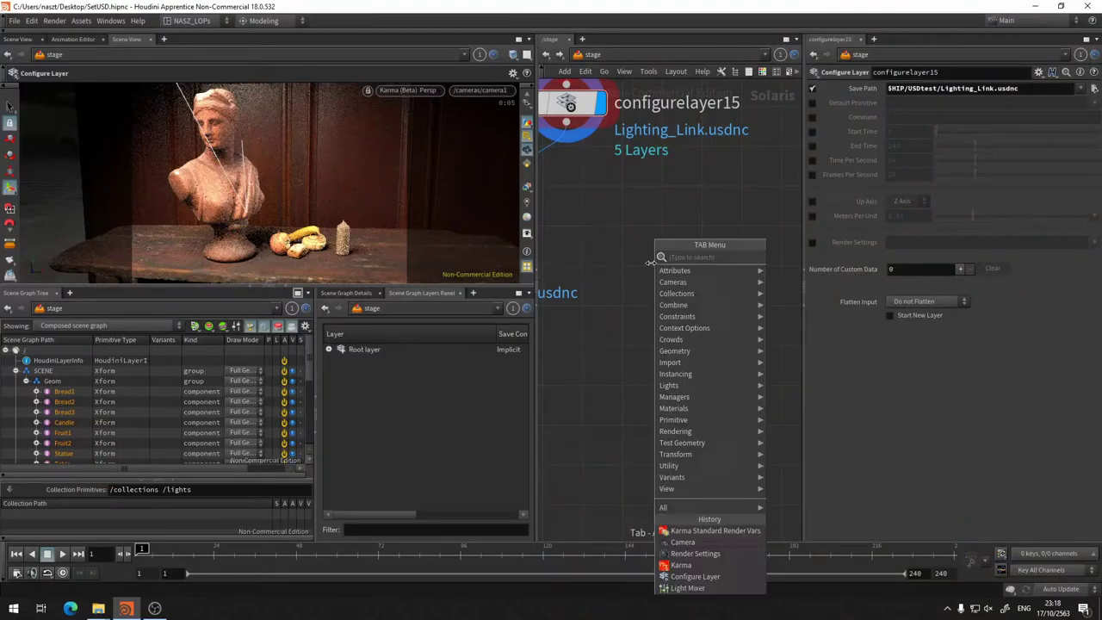
{"action": "type", "text": "kar"}
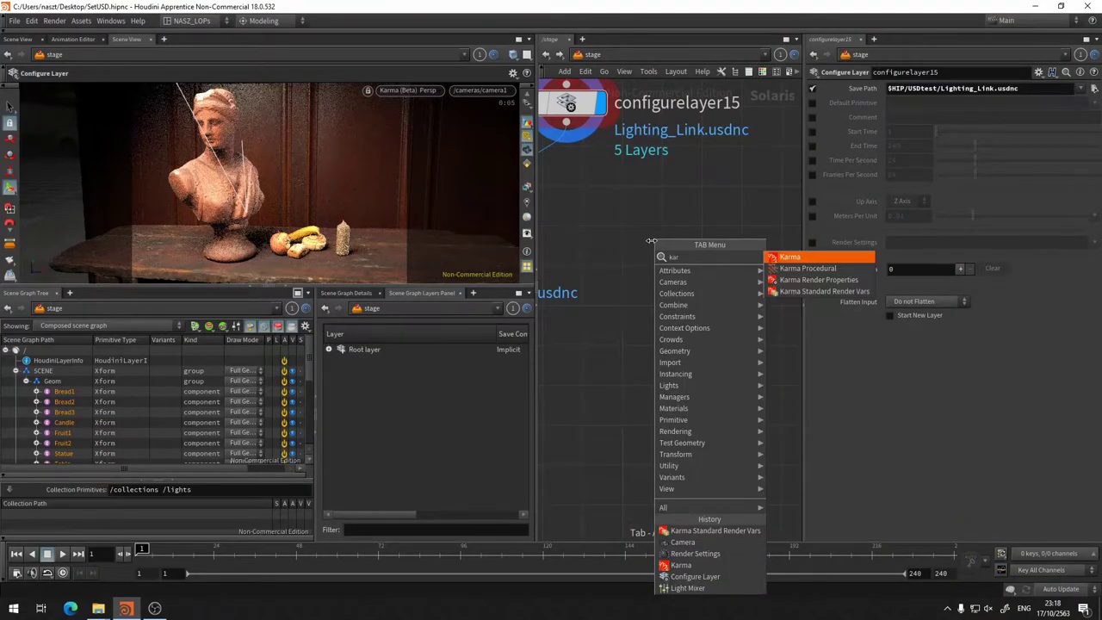
{"action": "type", "text": "ma"}
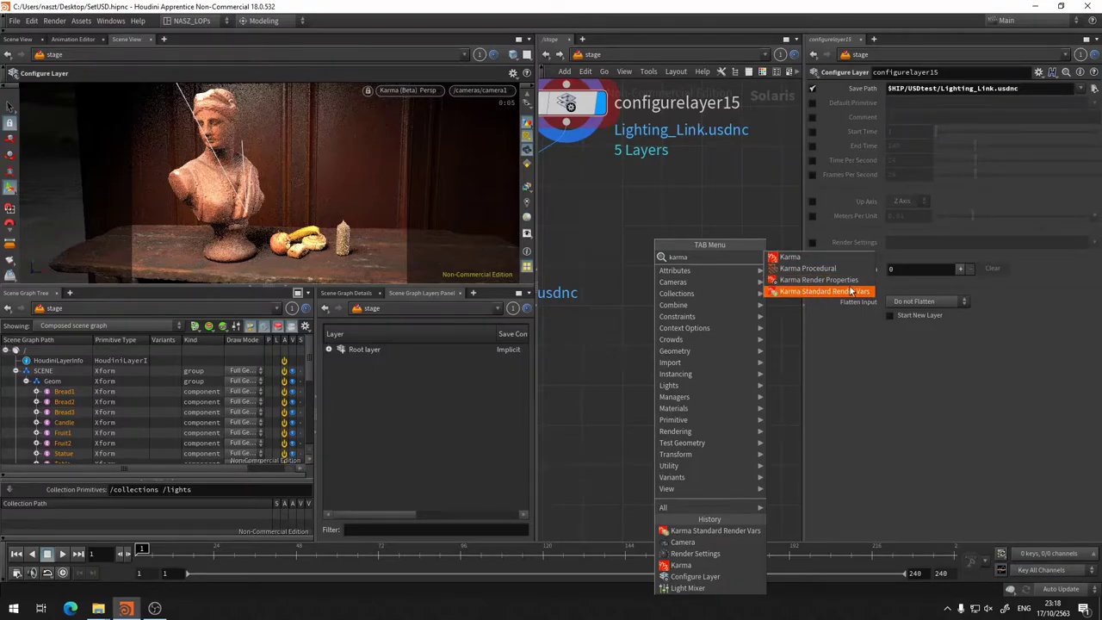
{"action": "left_click", "coordinate": [800, 257]}
{"action": "left_click", "coordinate": [705, 322]}
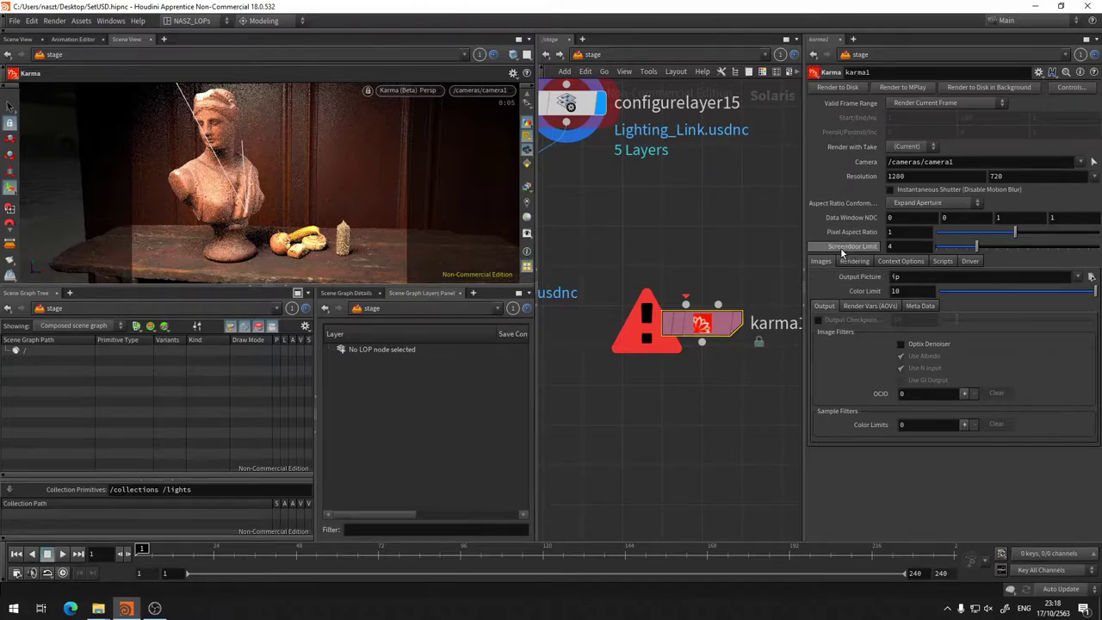
Step: Show karma1's Rendering > Sampling settings and enlarge the render viewport vertically
{"action": "left_click", "coordinate": [863, 261]}
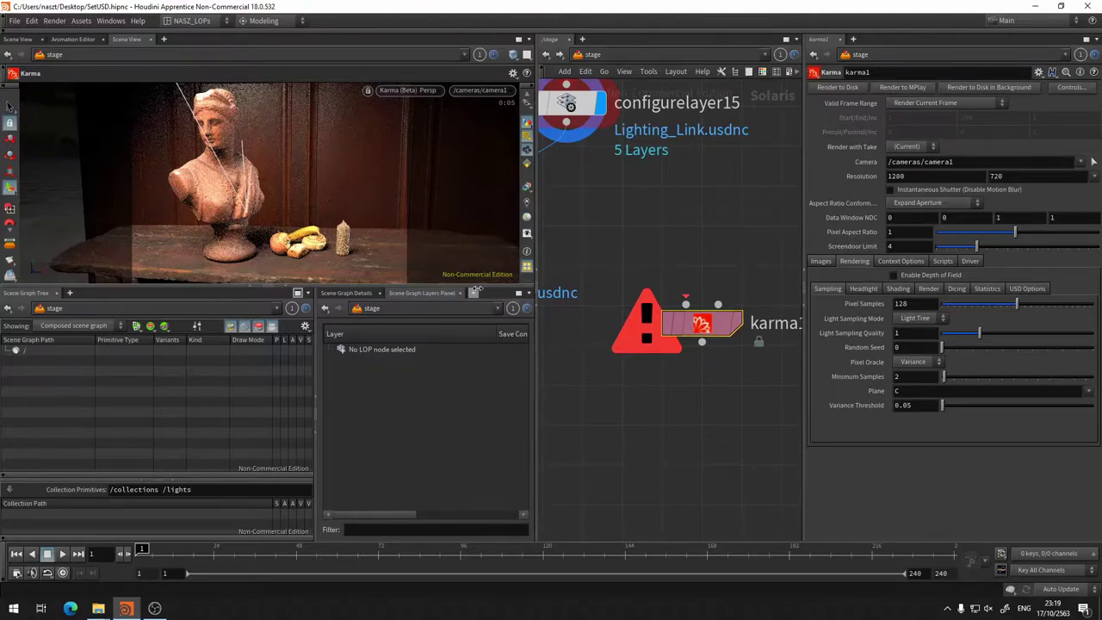
{"action": "left_click_drag", "start_coordinate": [476, 293], "coordinate": [486, 437]}
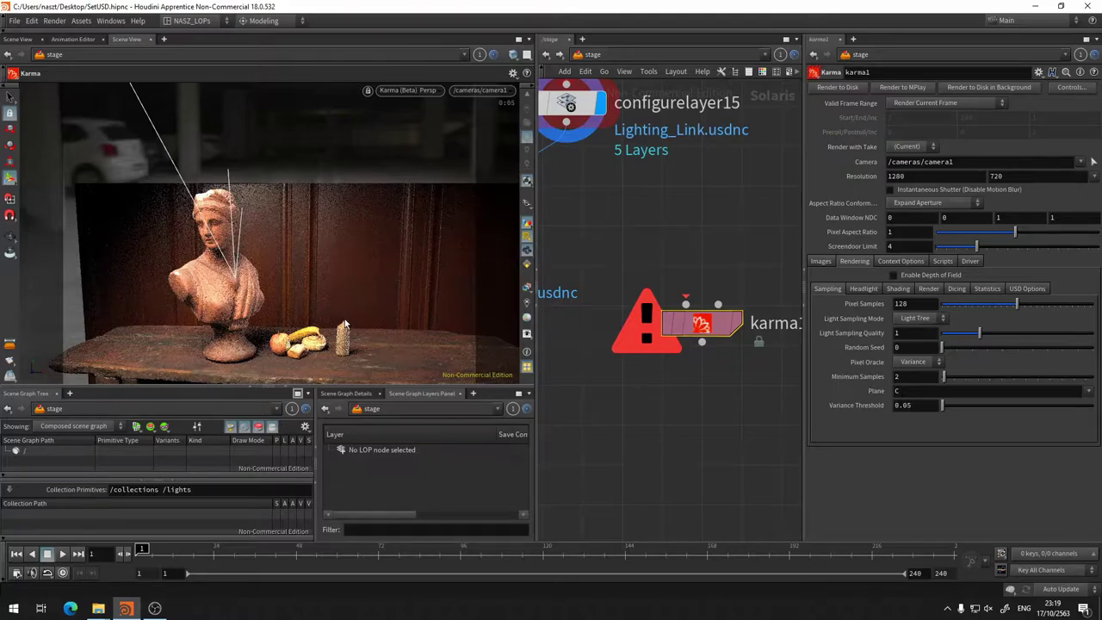
Step: Orbit off camera1, restart the Karma preview render, and tumble around the bust
{"action": "mouse_move", "coordinate": [349, 292]}
{"action": "left_mouse_down", "text": "alt"}
{"action": "mouse_move", "coordinate": [360, 314]}
{"action": "mouse_move", "coordinate": [361, 301]}
{"action": "left_mouse_up", "text": "alt"}
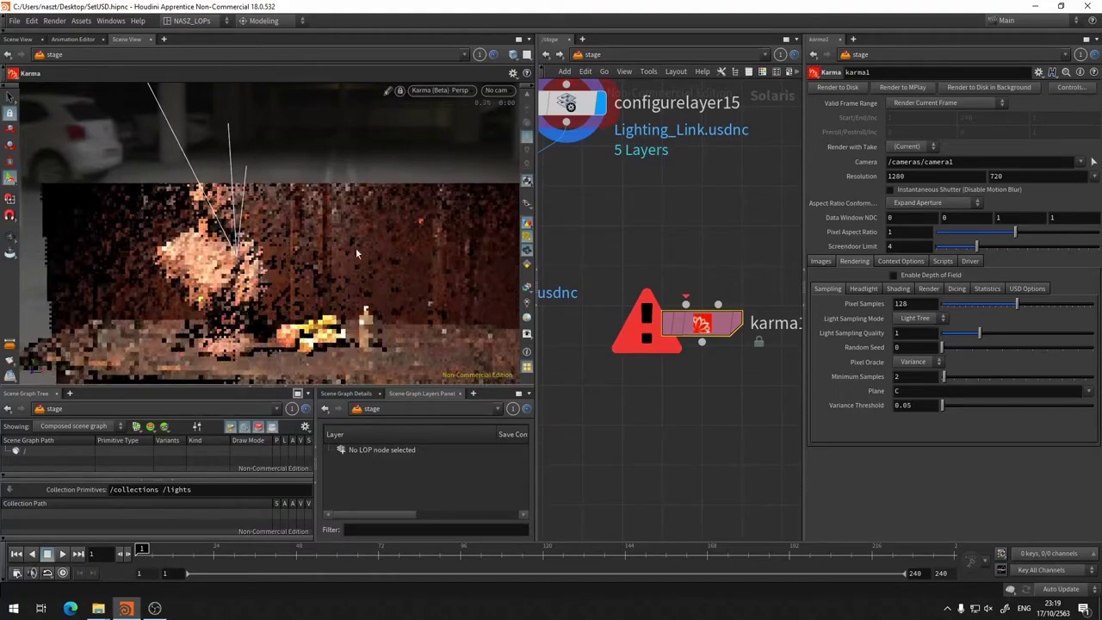
{"action": "left_click", "coordinate": [496, 90]}
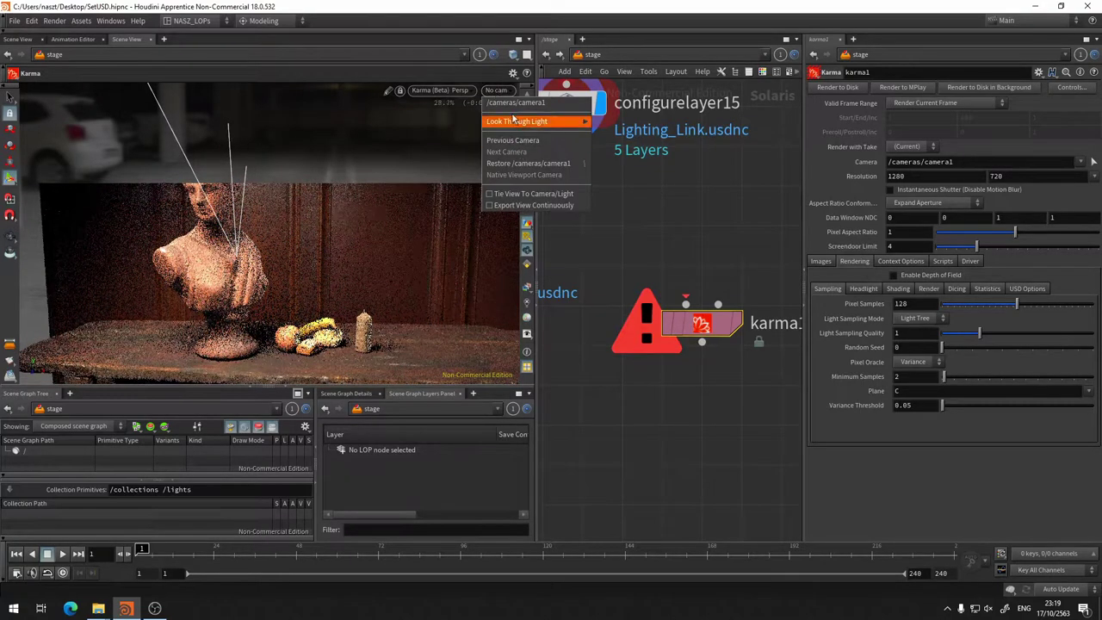
{"action": "left_click", "coordinate": [456, 90]}
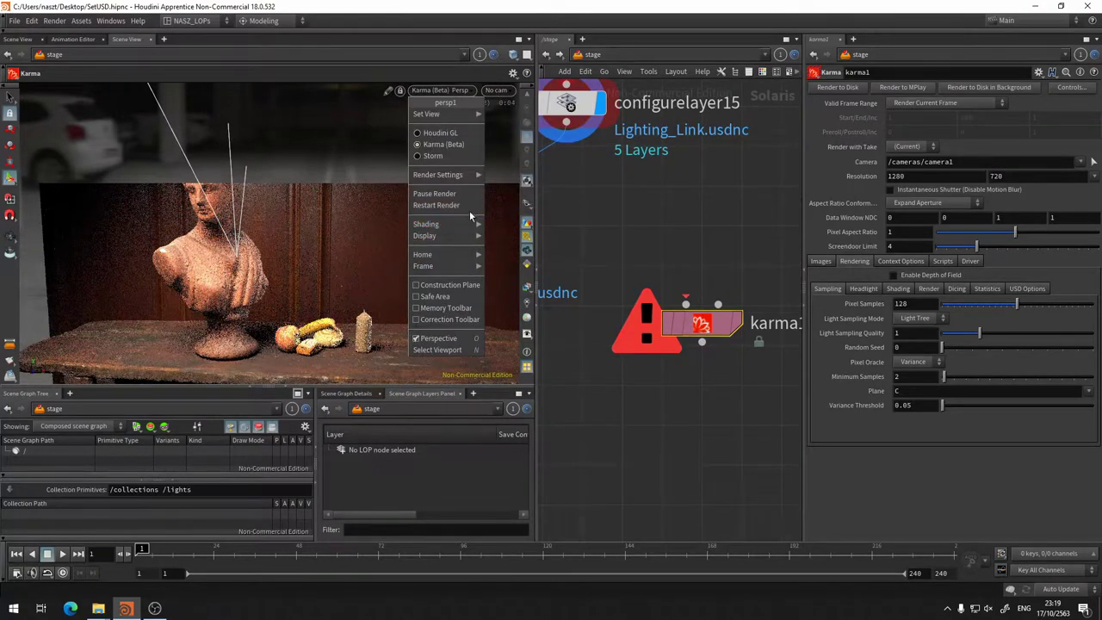
{"action": "left_click", "coordinate": [436, 205]}
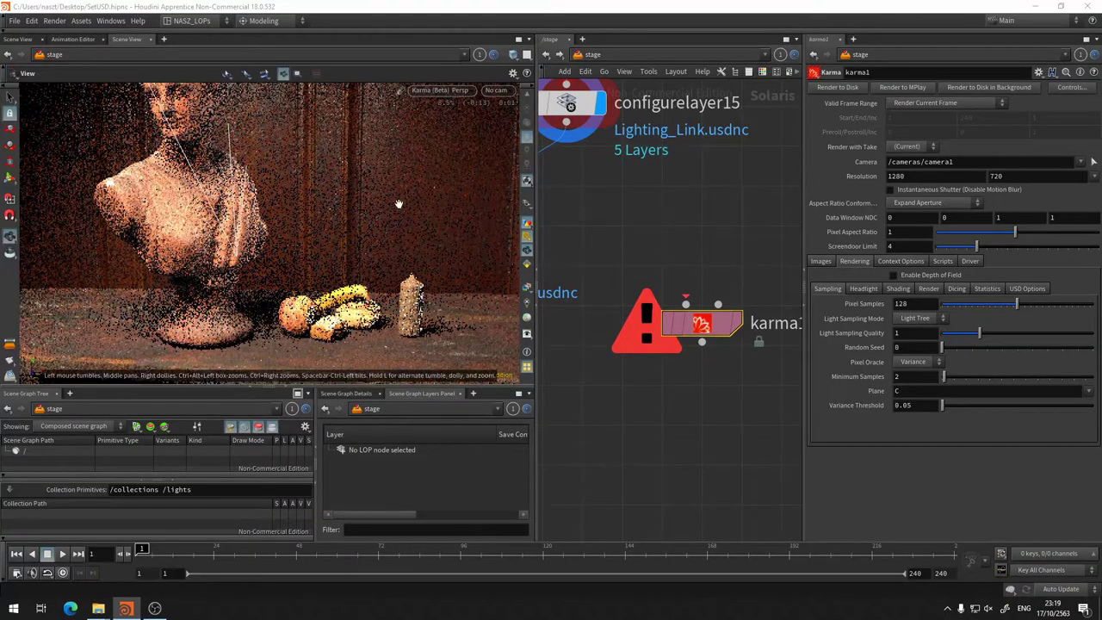
{"action": "left_click_drag", "start_coordinate": [399, 202], "coordinate": [385, 237]}
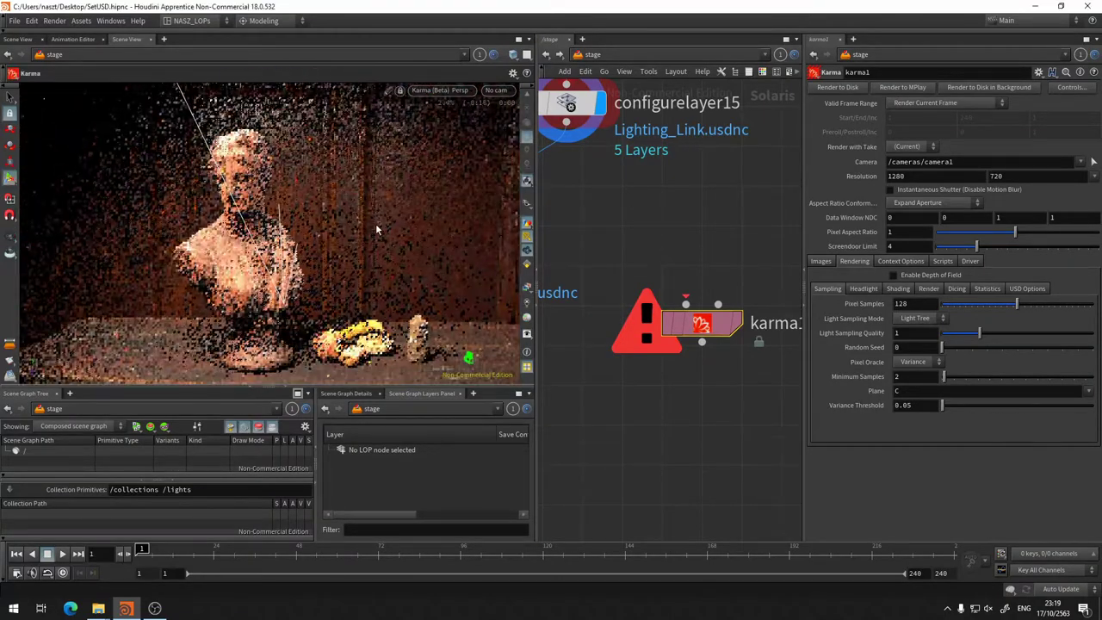
{"action": "left_click_drag", "start_coordinate": [388, 301], "coordinate": [403, 288]}
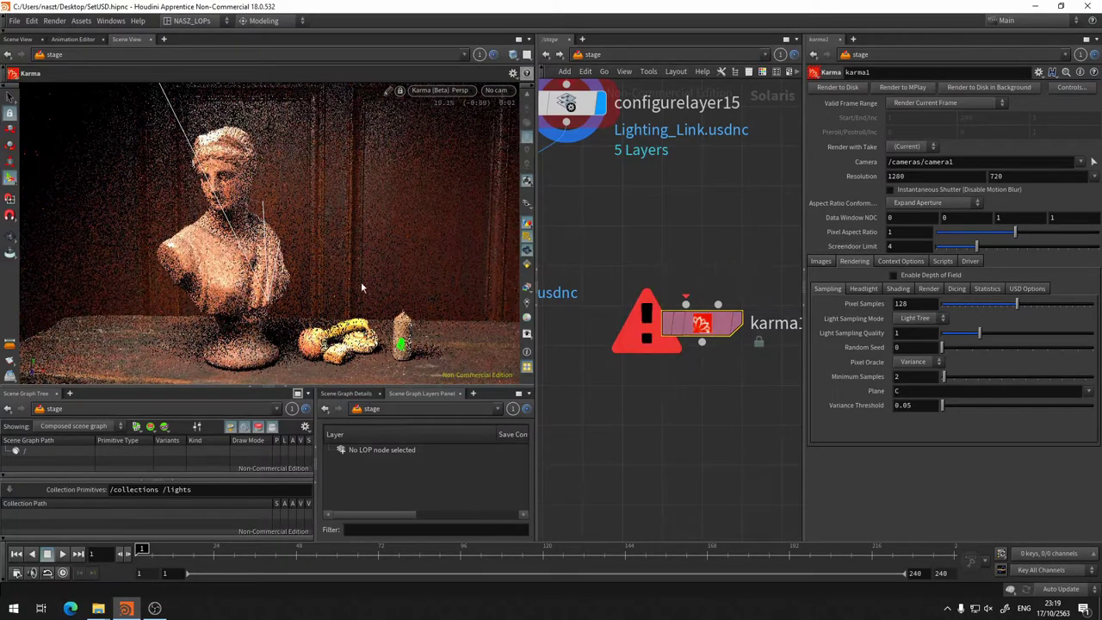
Step: Move karma1 lower-left in the network, leaving the viewport render options unchanged
{"action": "middle_click_drag", "start_coordinate": [693, 319], "coordinate": [760, 294]}
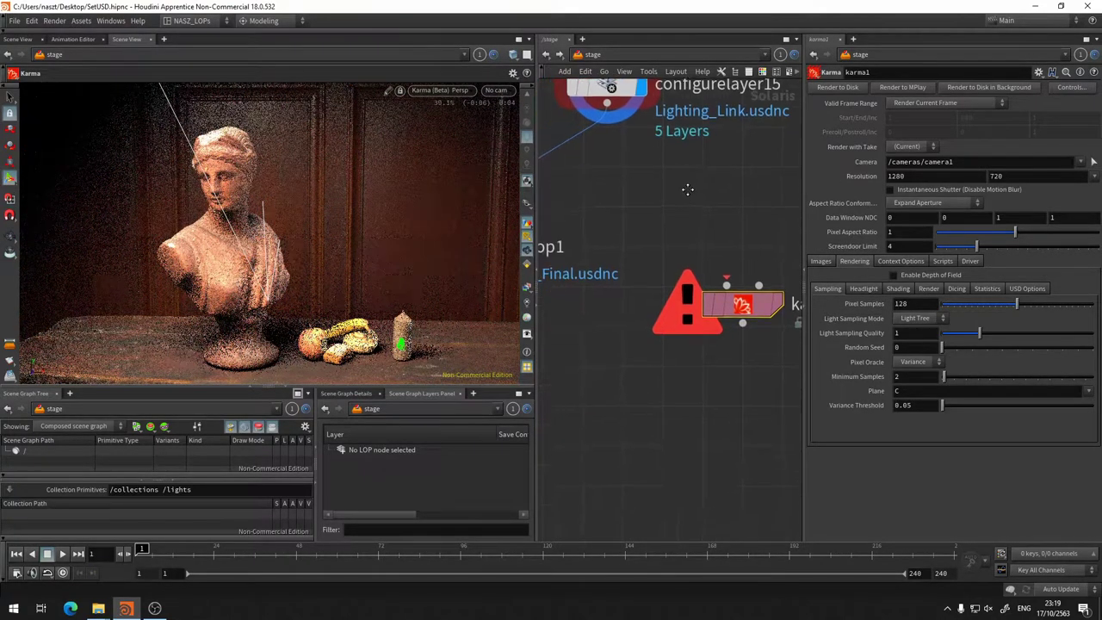
{"action": "left_click_drag", "start_coordinate": [760, 294], "coordinate": [708, 377]}
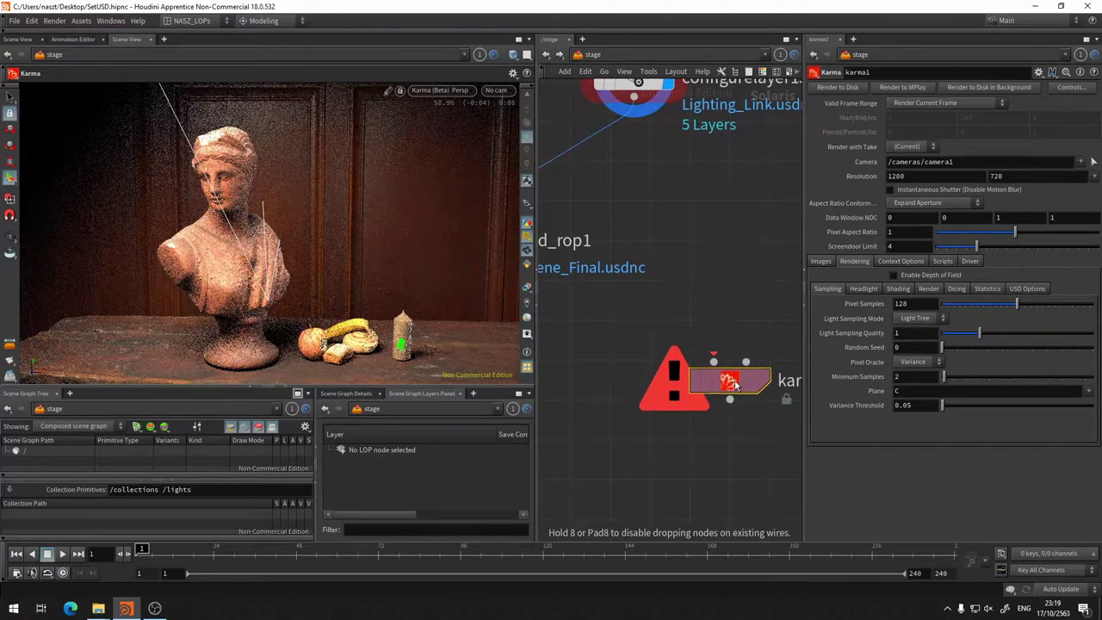
{"action": "middle_click_drag", "start_coordinate": [650, 126], "coordinate": [573, 163]}
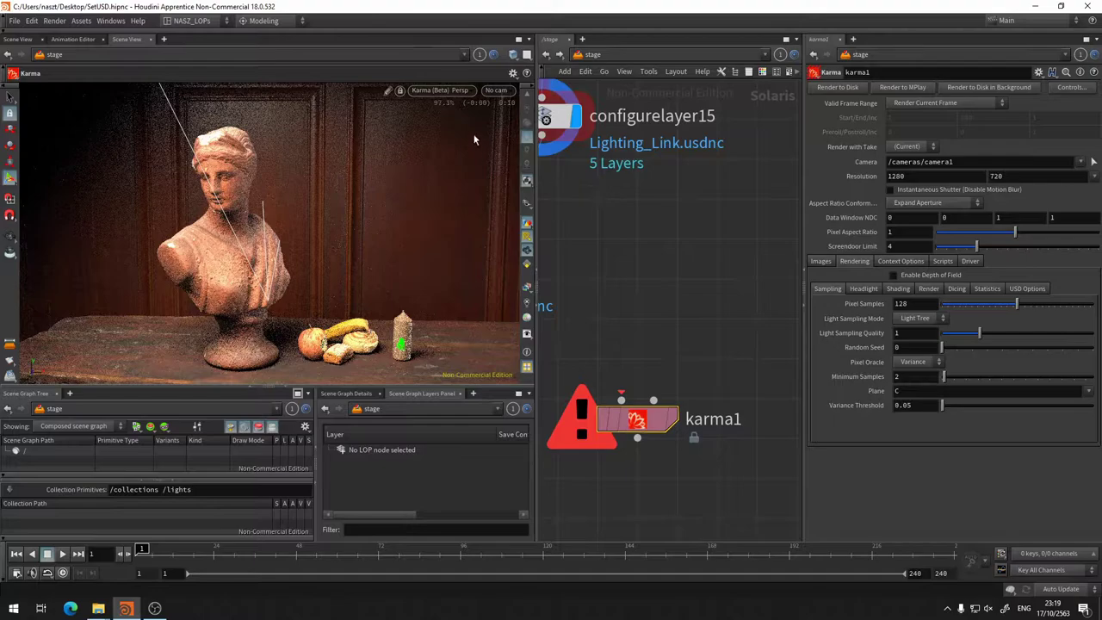
{"action": "left_click", "coordinate": [451, 91]}
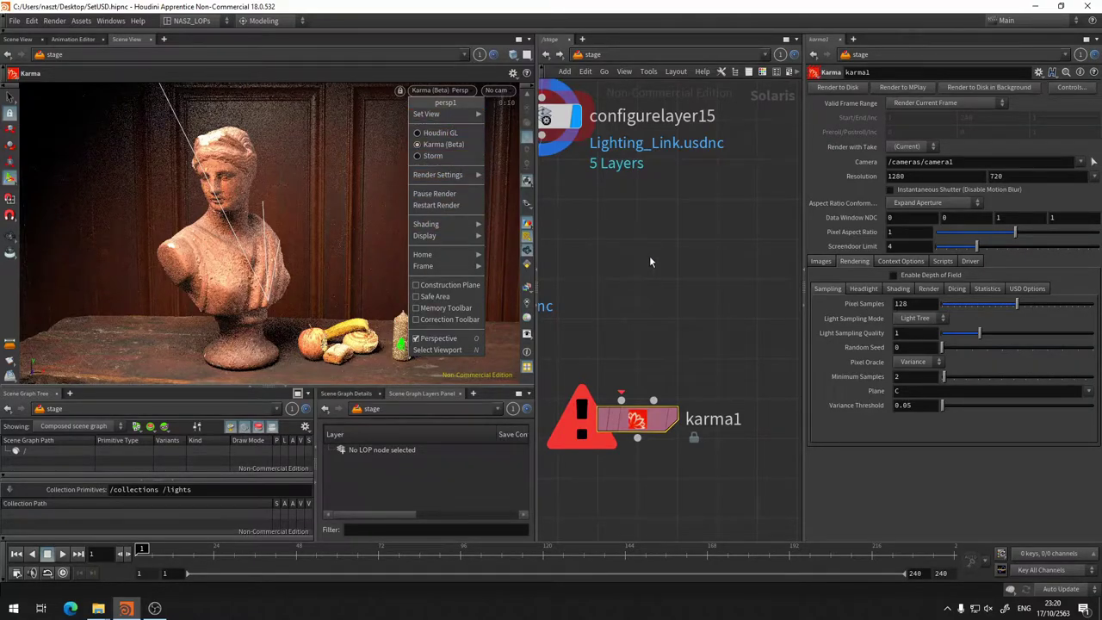
{"action": "left_click", "coordinate": [669, 264]}
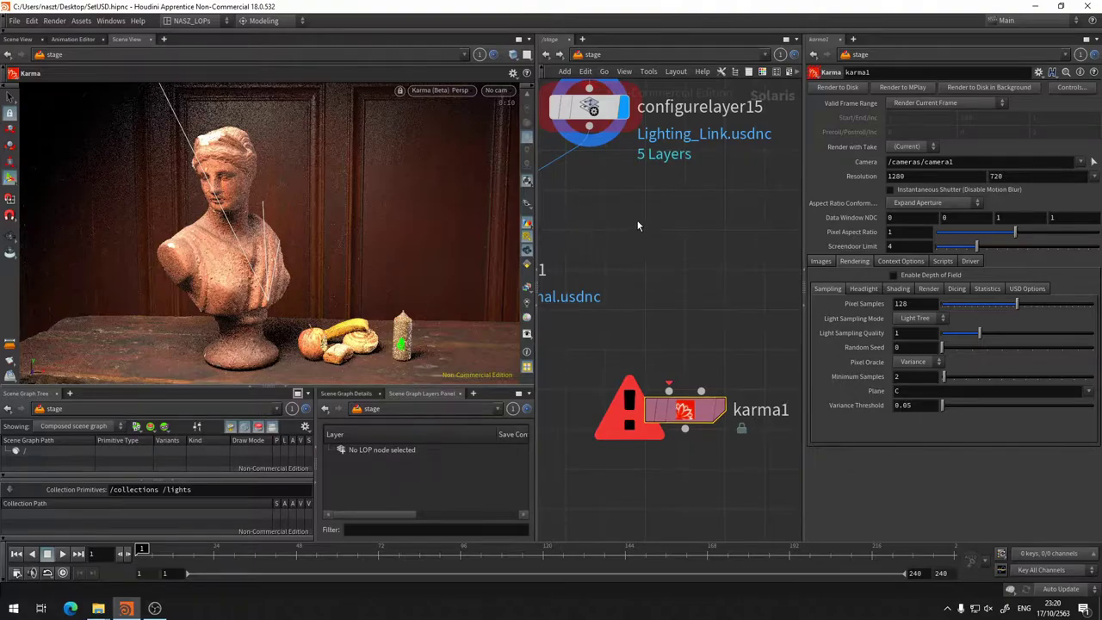
{"action": "mouse_move", "coordinate": [668, 245]}
{"action": "middle_mouse_down"}
{"action": "mouse_move", "coordinate": [621, 266]}
{"action": "mouse_move", "coordinate": [630, 243]}
{"action": "middle_mouse_up"}
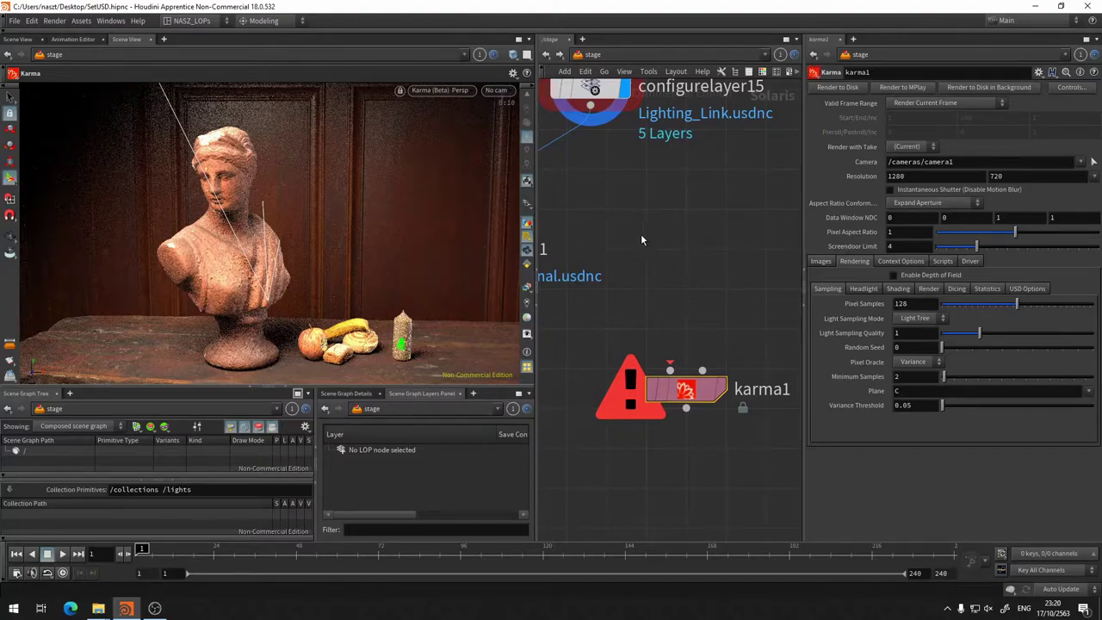
Step: Add a rendersettings1 node, move karma1 down, and feed configurelayer15's output into rendersettings1
{"action": "key", "text": "Tab"}
{"action": "type", "text": "re"}
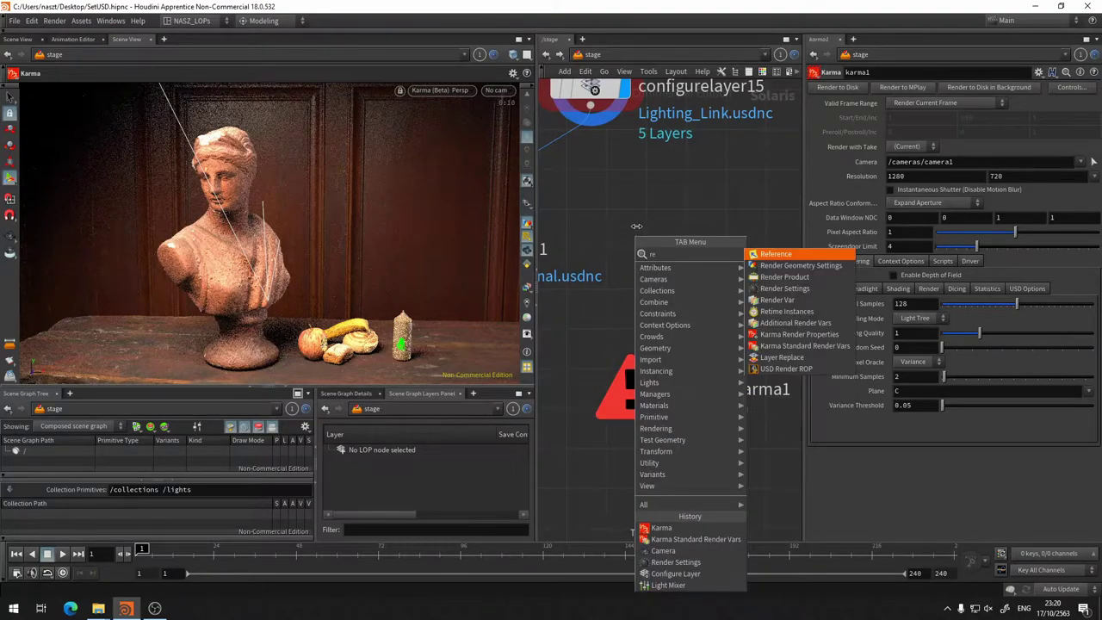
{"action": "type", "text": "nder"}
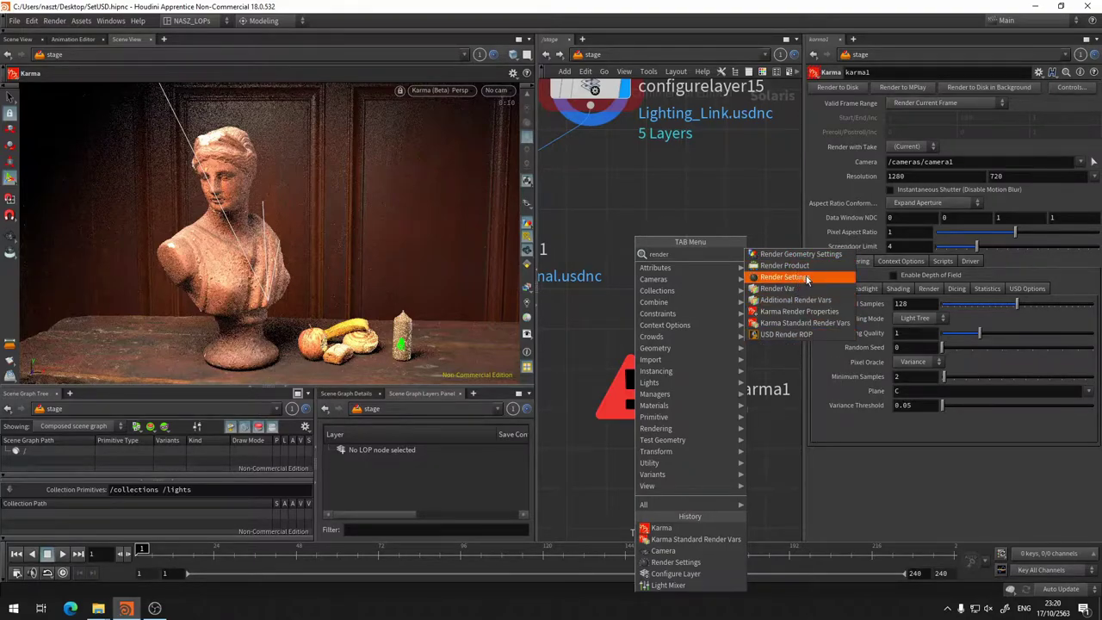
{"action": "left_click", "coordinate": [801, 277]}
{"action": "left_click", "coordinate": [694, 222]}
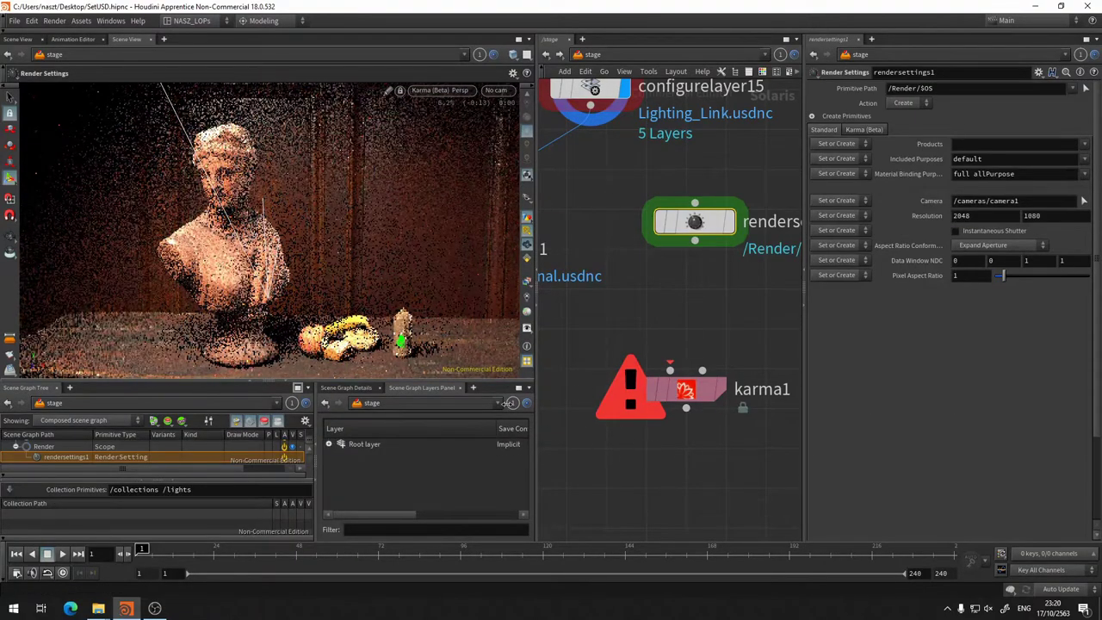
{"action": "left_click_drag", "start_coordinate": [686, 392], "coordinate": [746, 498]}
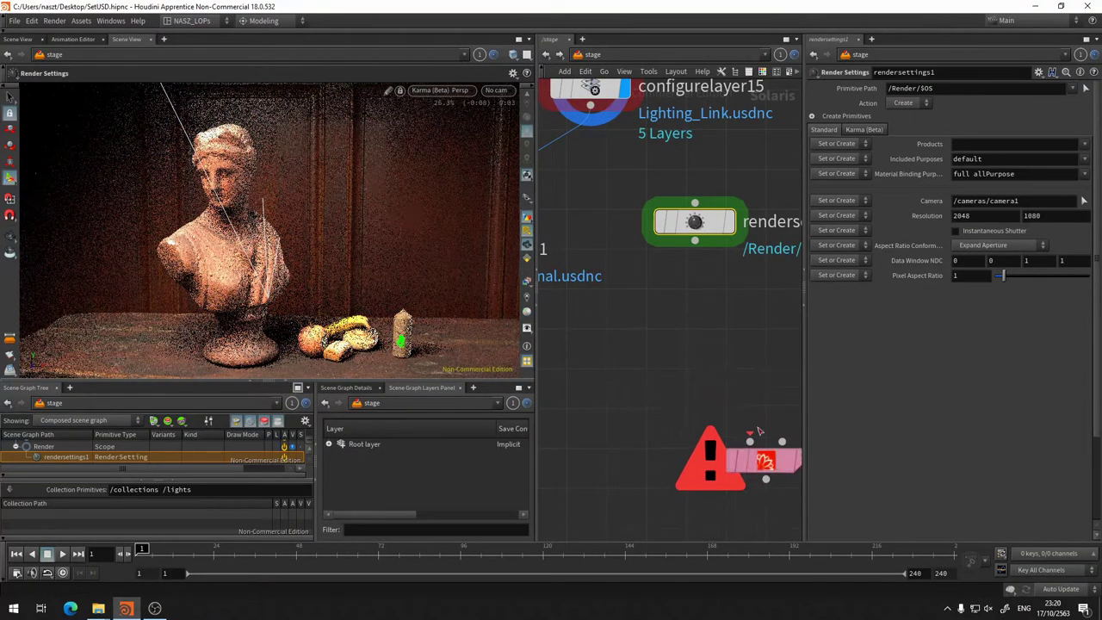
{"action": "left_click_drag", "start_coordinate": [570, 147], "coordinate": [665, 222]}
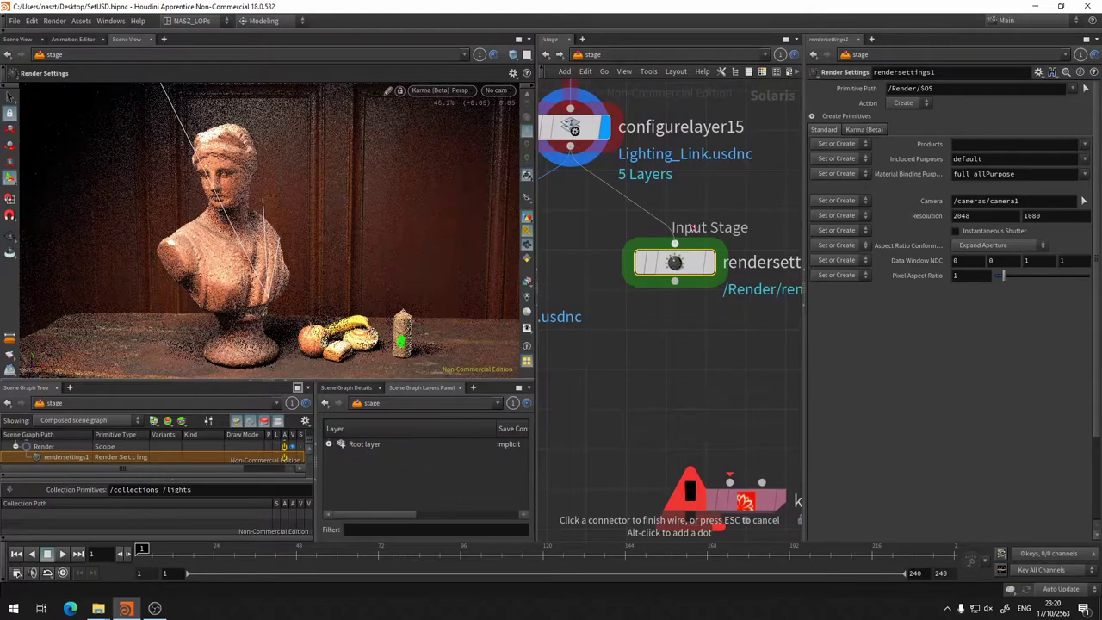
Step: Display rendersettings1 and view the scene through /cameras/camera1
{"action": "left_click", "coordinate": [730, 261]}
{"action": "middle_click_drag", "start_coordinate": [734, 355], "coordinate": [647, 385]}
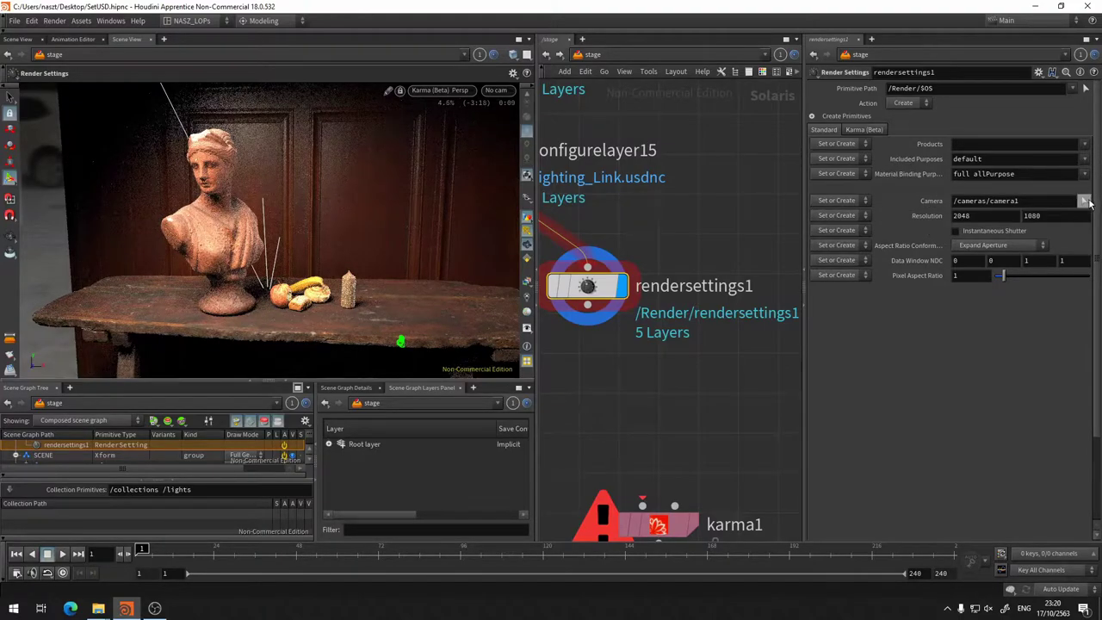
{"action": "left_click", "coordinate": [505, 91]}
{"action": "left_click", "coordinate": [554, 105]}
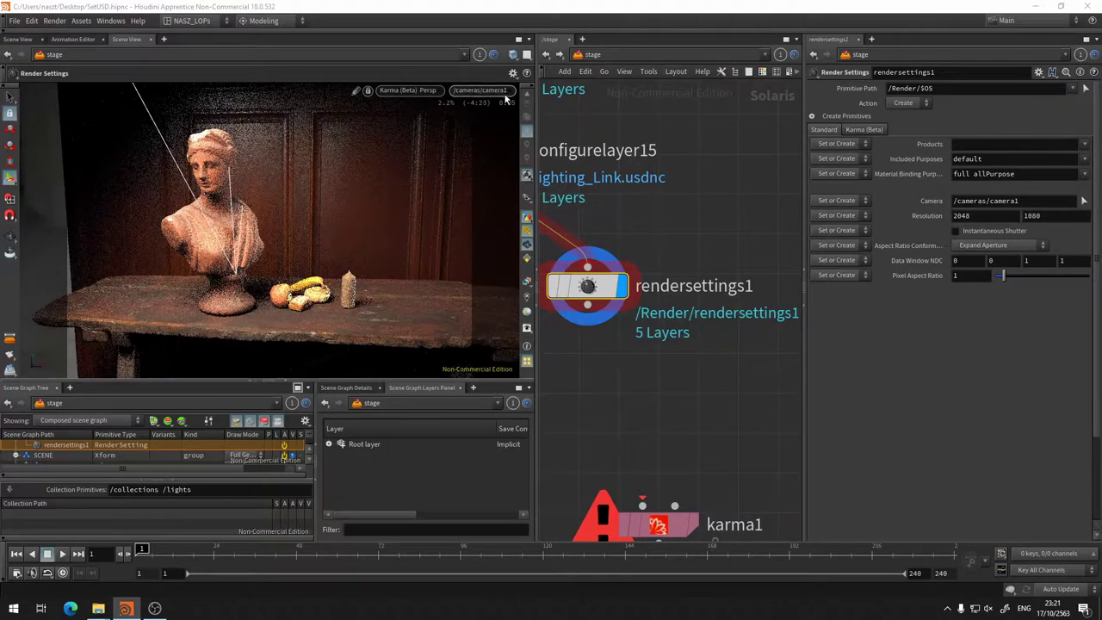
Step: Set rendersettings1's resolution to 1280 × 720
{"action": "left_click", "coordinate": [980, 219]}
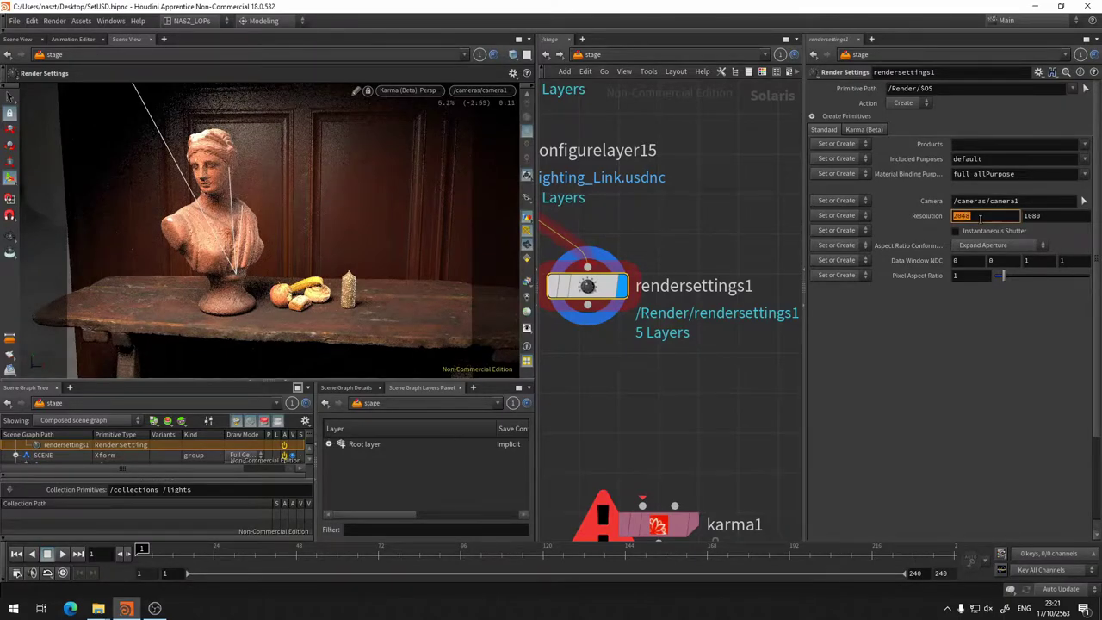
{"action": "type", "text": "128"}
{"action": "key", "text": "Tab"}
{"action": "type", "text": "7"}
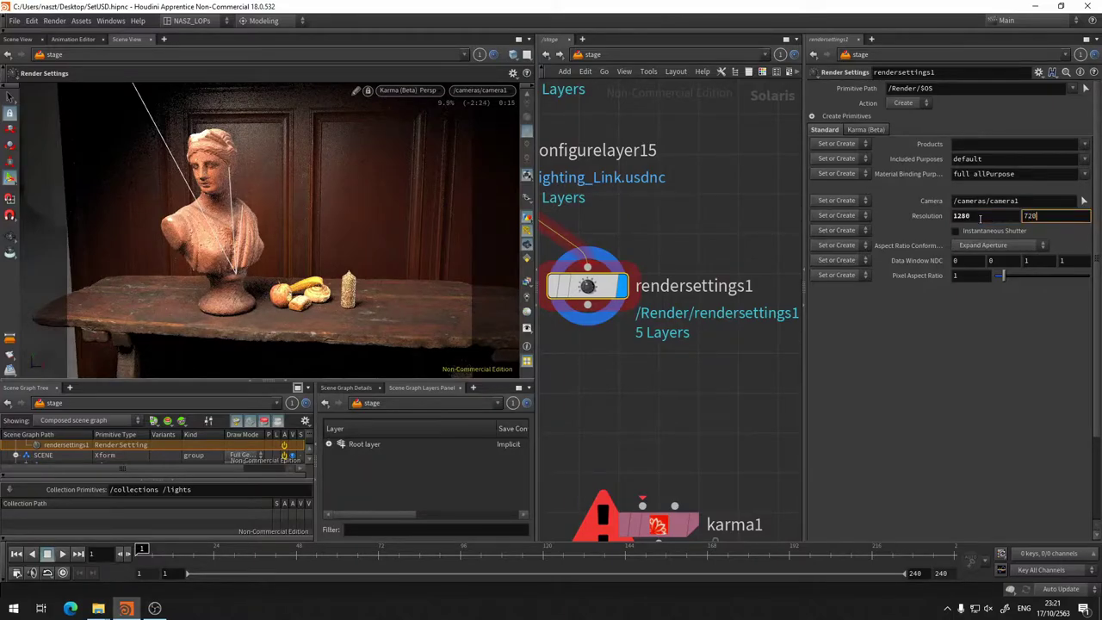
{"action": "key", "text": "Return"}
Step: Browse rendersettings1's Karma settings, then return to its Standard settings
{"action": "left_click", "coordinate": [867, 131]}
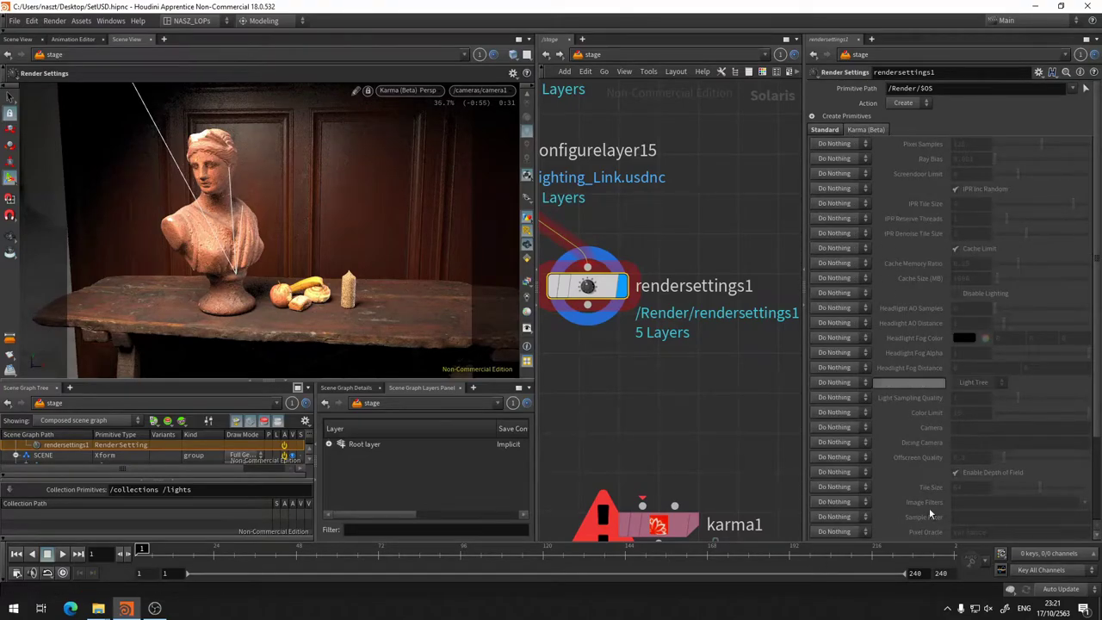
{"action": "middle_click_drag", "start_coordinate": [726, 429], "coordinate": [754, 310]}
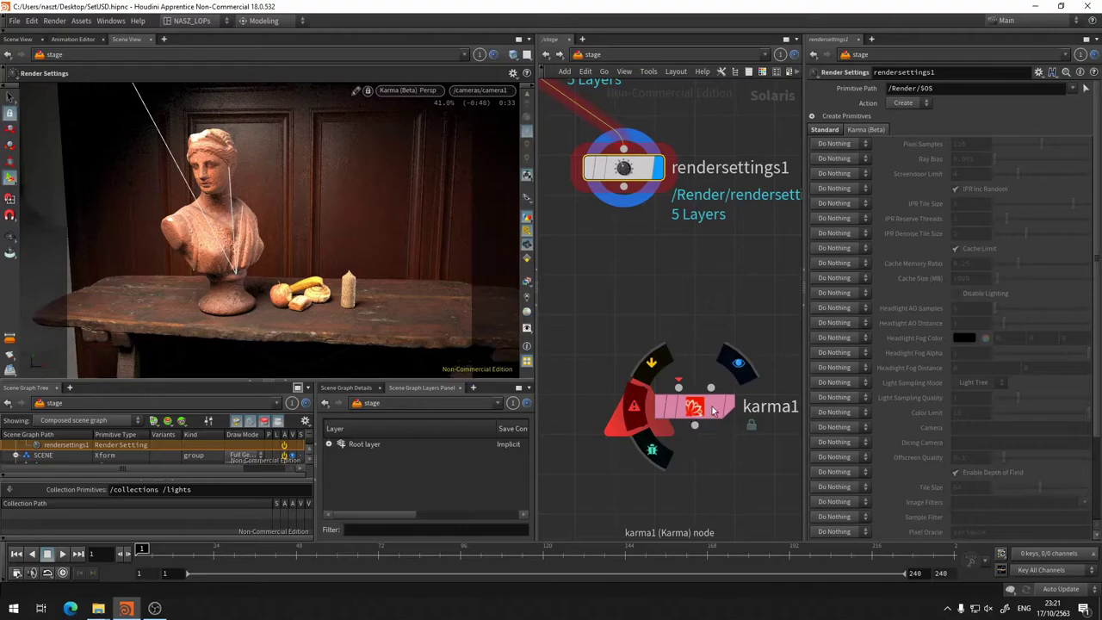
{"action": "scroll", "coordinate": [744, 285], "scroll_direction": "up", "scroll_amount": 2}
{"action": "scroll", "coordinate": [668, 242], "scroll_direction": "down", "scroll_amount": 2}
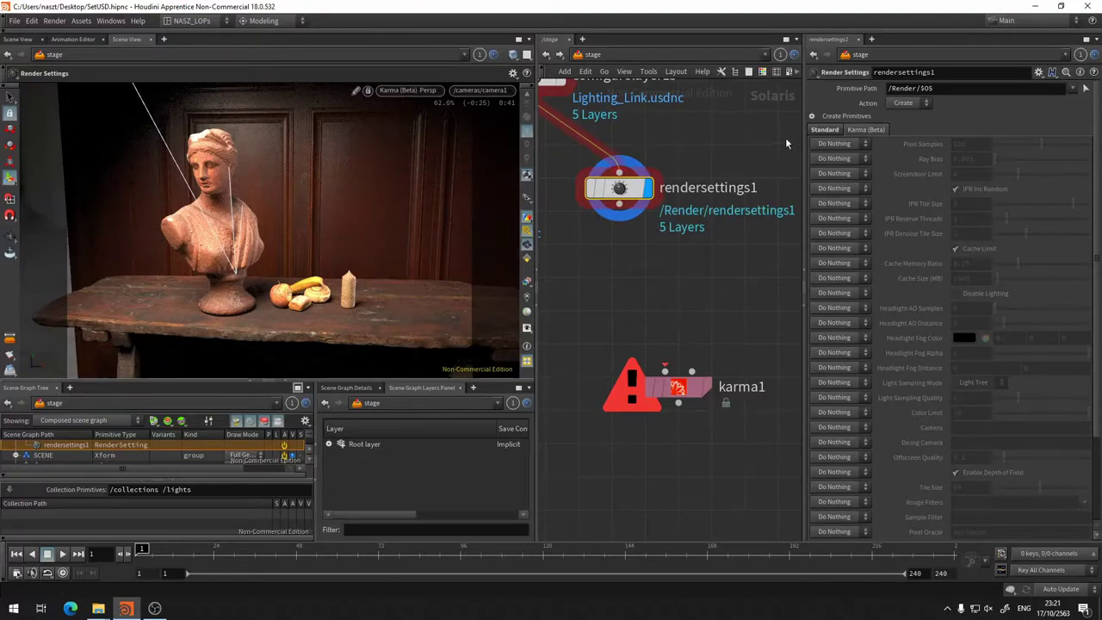
{"action": "left_click", "coordinate": [822, 131]}
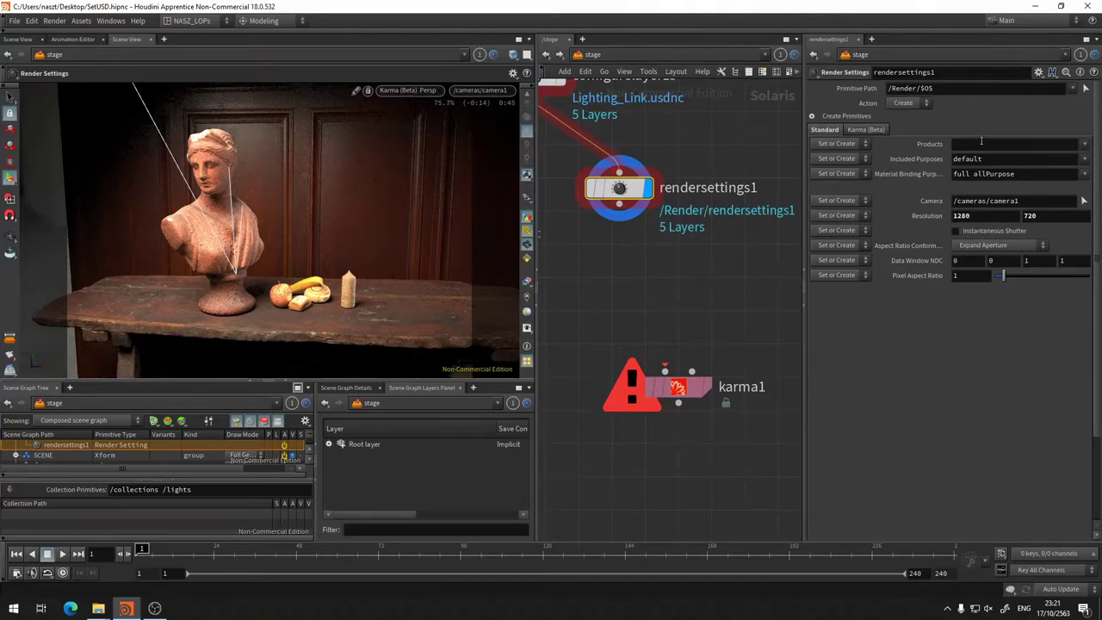
Step: Choose Adjust Pixel Aspect Ratio as the Aspect Ratio Conform Policy
{"action": "left_click", "coordinate": [988, 246]}
{"action": "left_click", "coordinate": [987, 247]}
{"action": "mouse_move", "coordinate": [915, 246]}
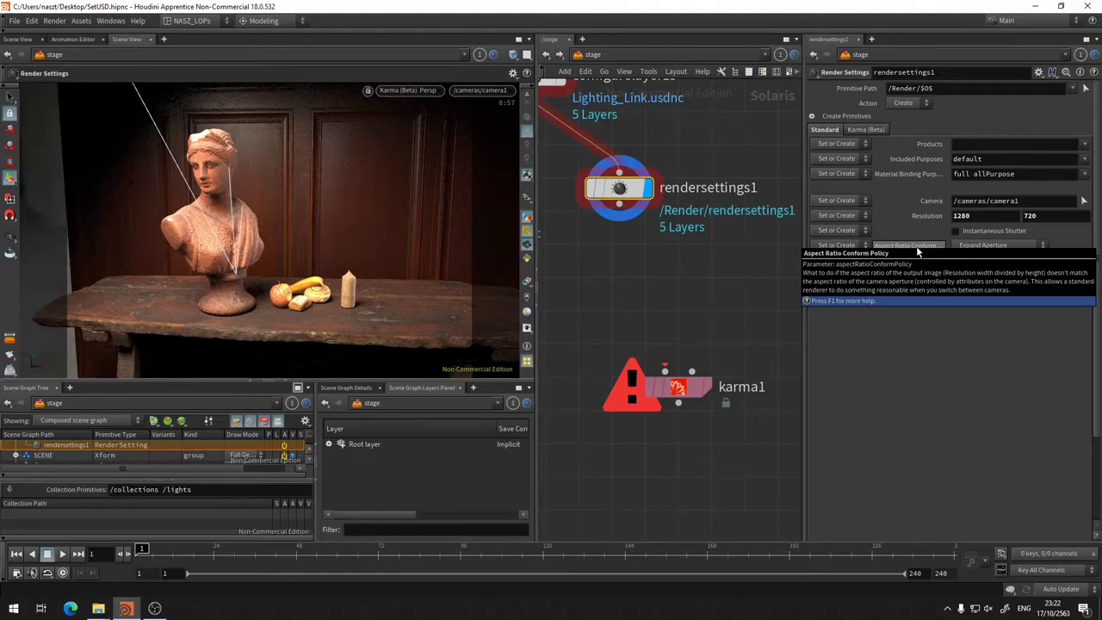
{"action": "left_click", "coordinate": [986, 246]}
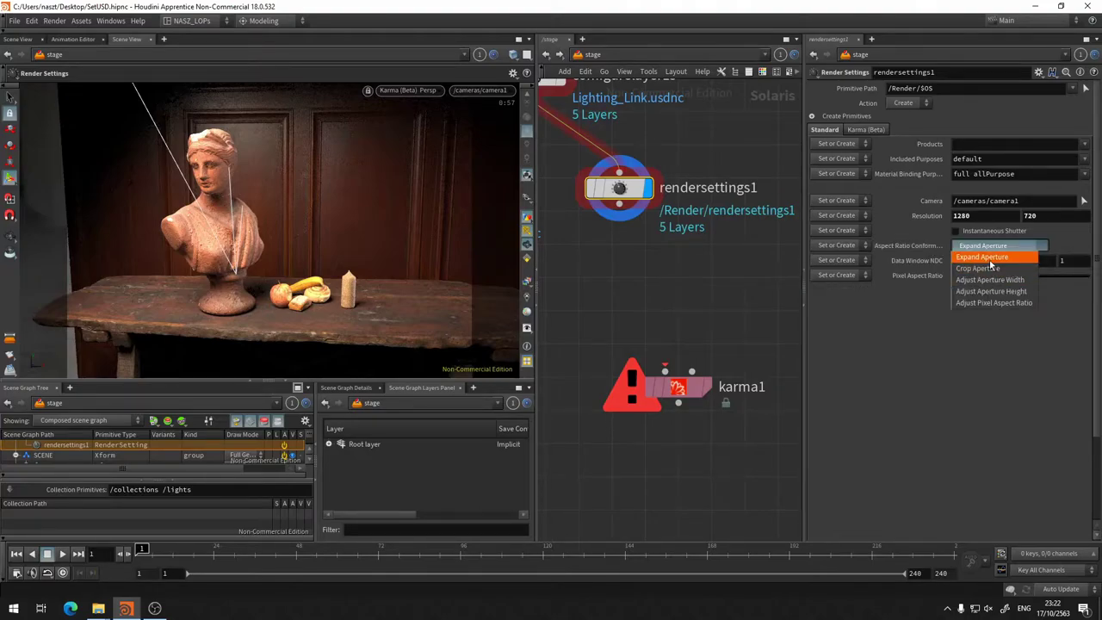
{"action": "left_click", "coordinate": [994, 303]}
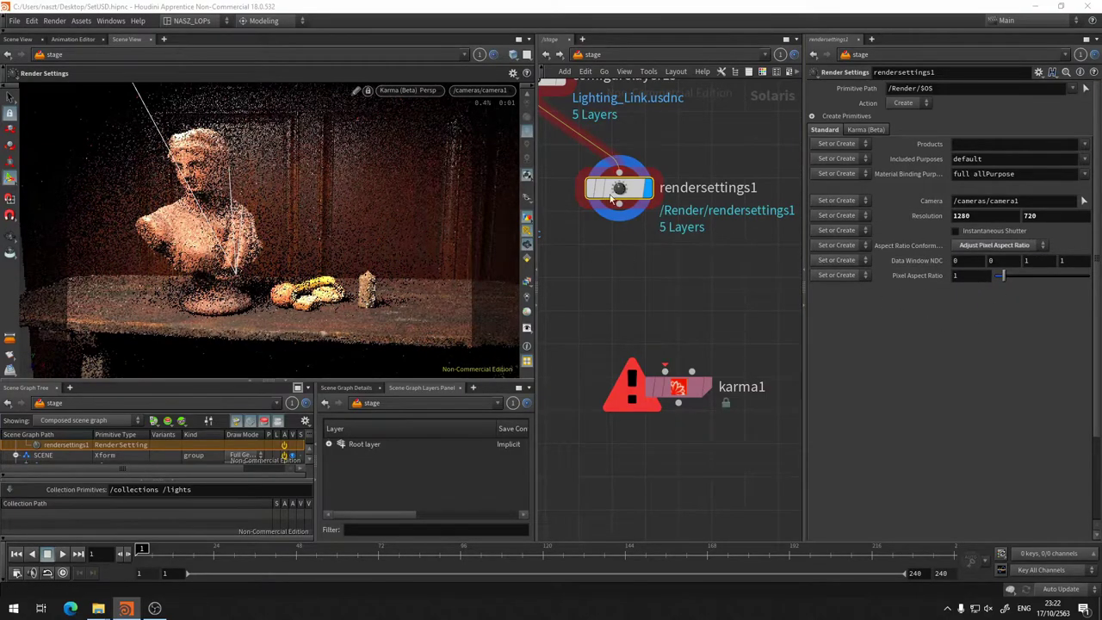
Step: Select the camera1 LOP and dismiss the three error messages
{"action": "scroll", "coordinate": [662, 143], "scroll_direction": "down", "scroll_amount": 3}
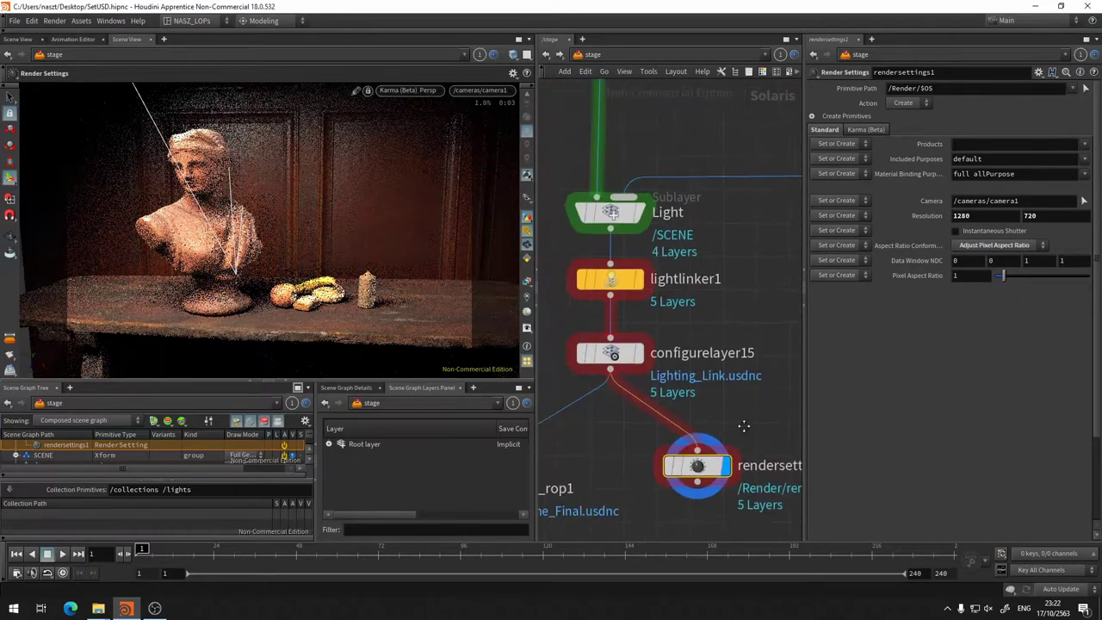
{"action": "scroll", "coordinate": [698, 226], "scroll_direction": "down", "scroll_amount": 3}
{"action": "scroll", "coordinate": [698, 225], "scroll_direction": "up", "scroll_amount": 2}
{"action": "middle_click_drag", "start_coordinate": [678, 247], "coordinate": [647, 335]}
{"action": "left_click", "coordinate": [661, 177]}
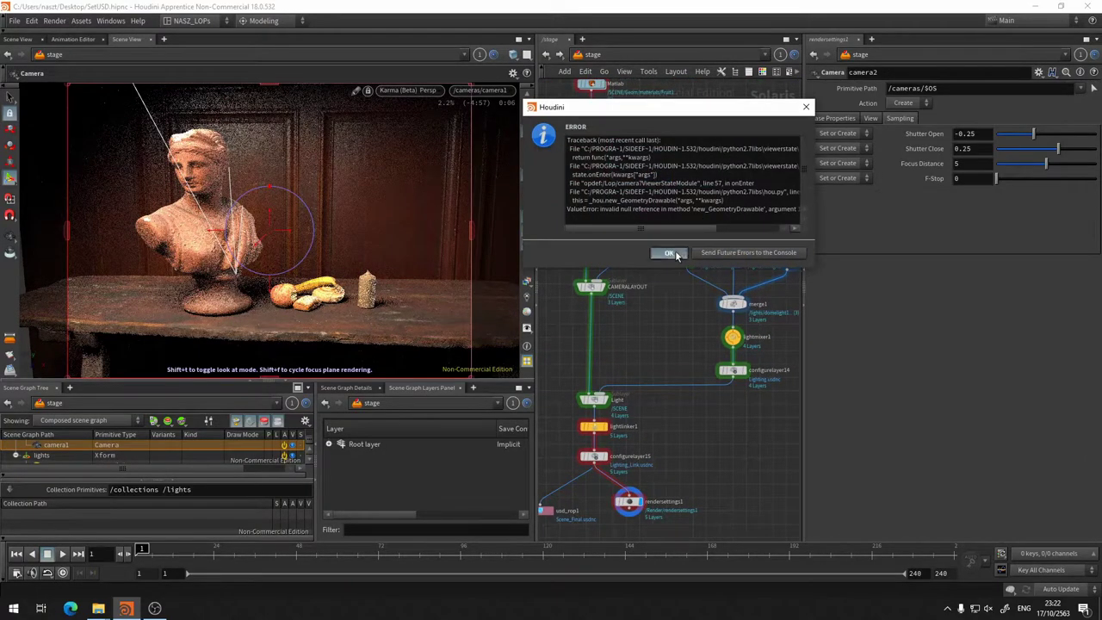
{"action": "left_click", "coordinate": [668, 252]}
{"action": "left_click", "coordinate": [674, 321]}
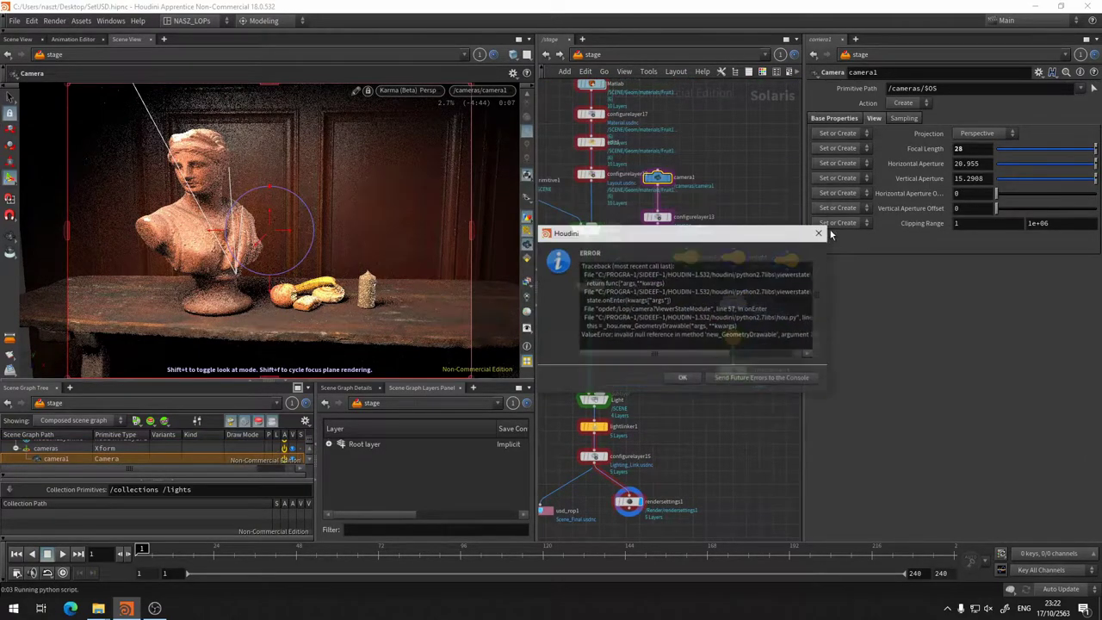
{"action": "left_click", "coordinate": [675, 373]}
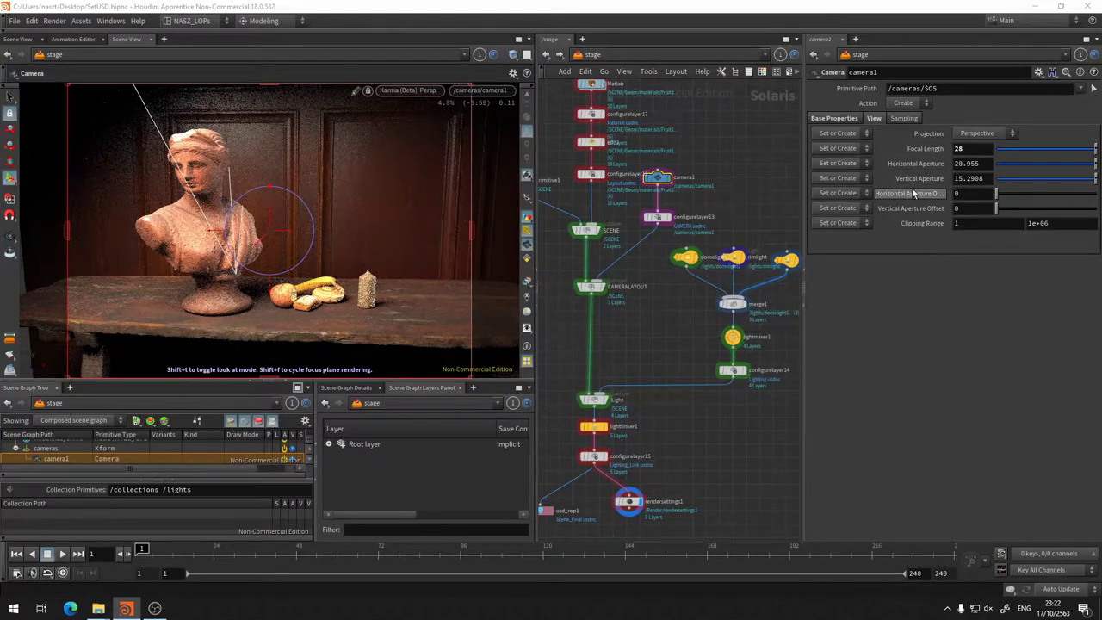
Step: Set camera1's Horizontal Aperture to 16, giving a vertical aperture of 9
{"action": "left_click", "coordinate": [843, 120]}
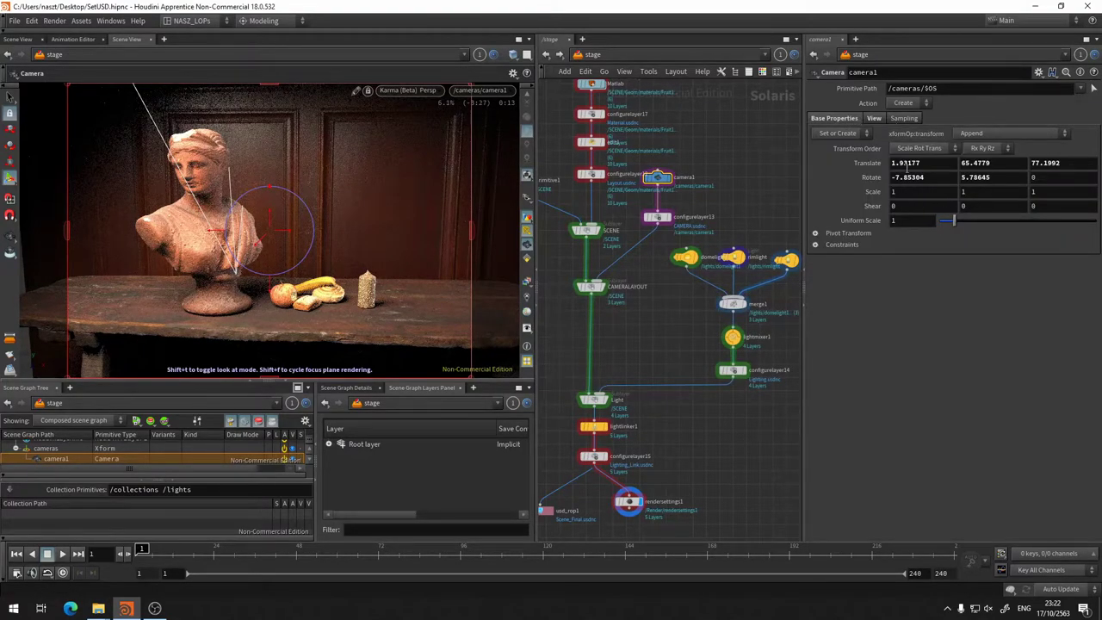
{"action": "left_click", "coordinate": [875, 118]}
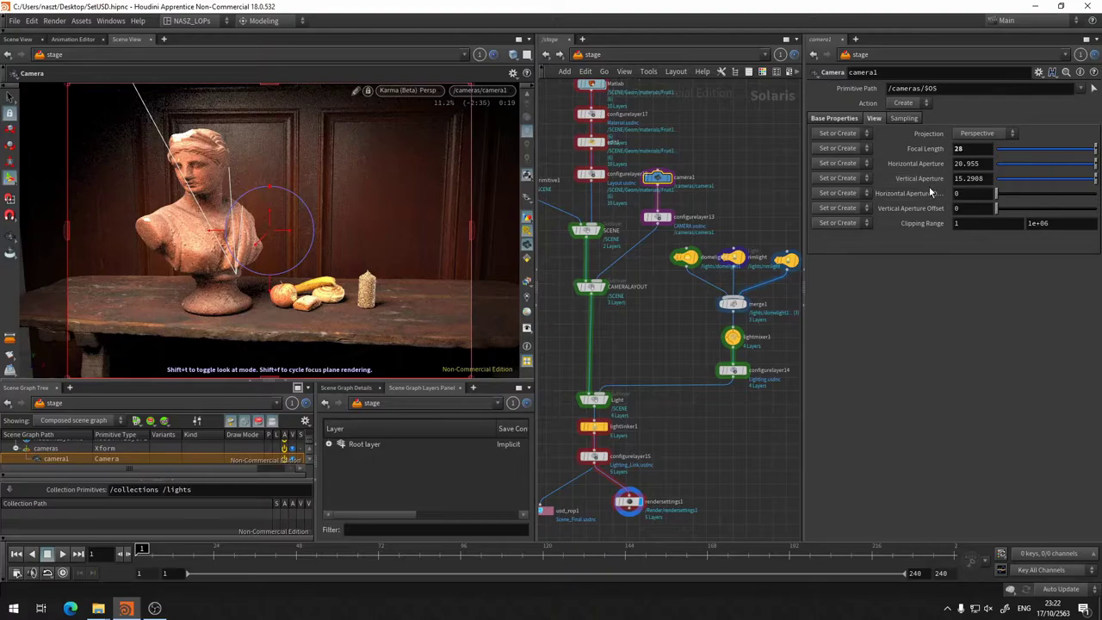
{"action": "left_click", "coordinate": [984, 163]}
{"action": "type", "text": "16"}
{"action": "key", "text": "Return"}
{"action": "type", "text": "9"}
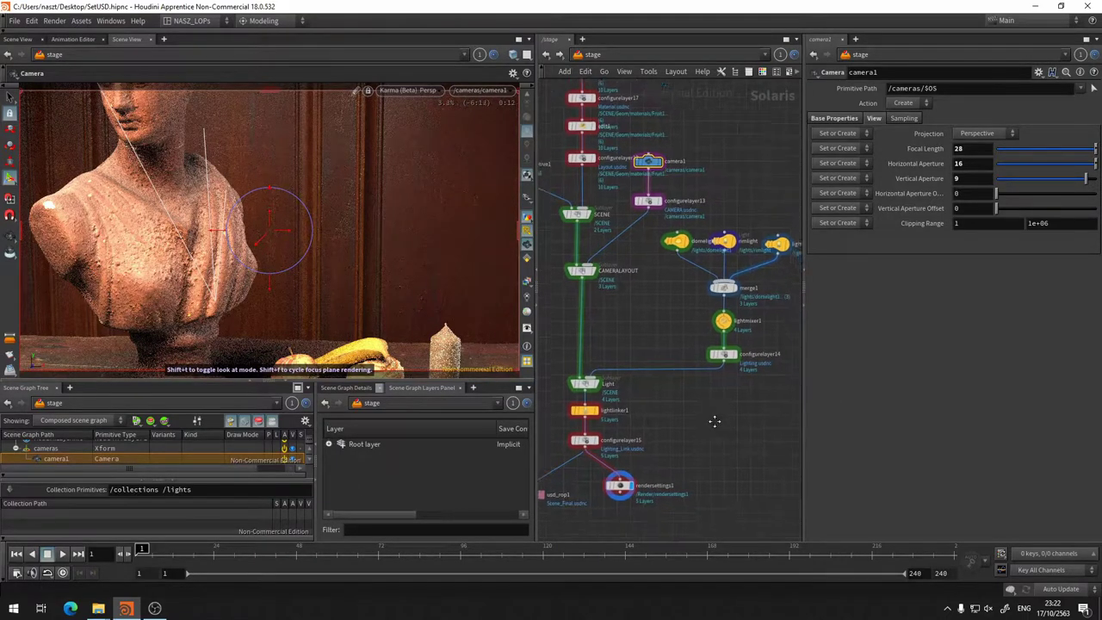
Step: Pan the network to inspect rendersettings1, karma1, camera1 and the CAMERALAYOUT sublayer
{"action": "middle_click_drag", "start_coordinate": [800, 348], "coordinate": [686, 278]}
{"action": "scroll", "coordinate": [670, 266], "scroll_direction": "up", "scroll_amount": 3}
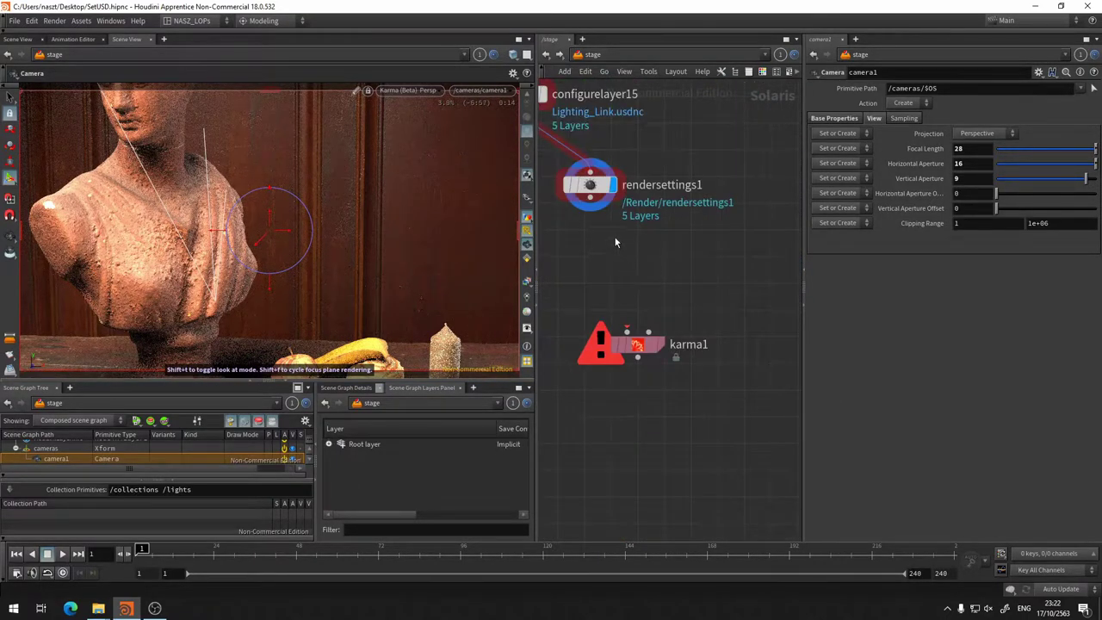
{"action": "scroll", "coordinate": [615, 242], "scroll_direction": "up", "scroll_amount": 2}
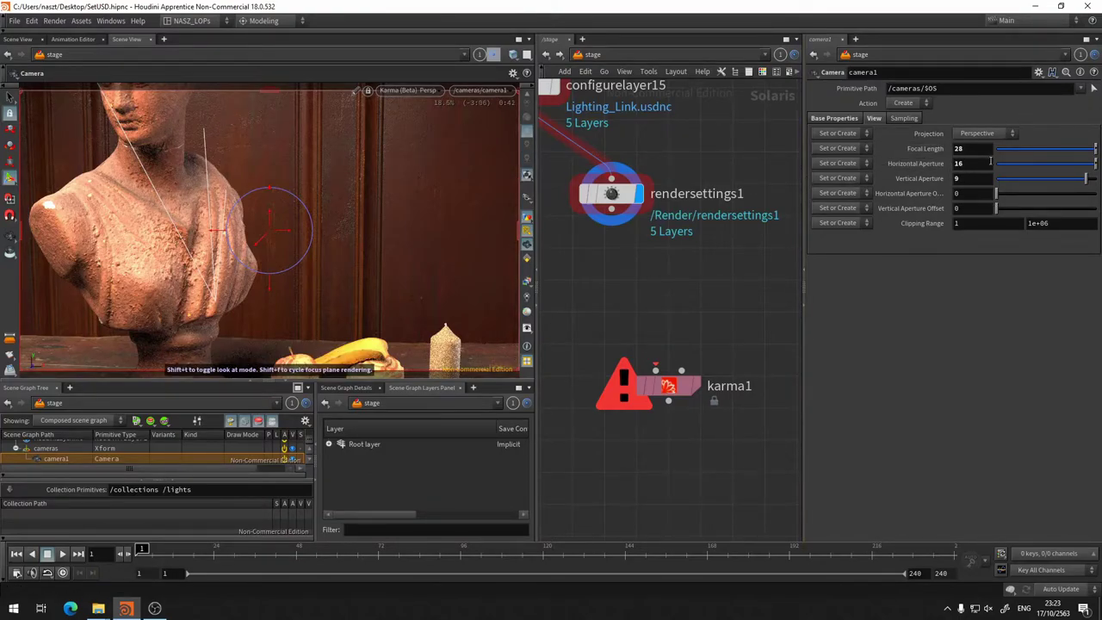
{"action": "middle_click_drag", "start_coordinate": [703, 124], "coordinate": [718, 375]}
{"action": "scroll", "coordinate": [674, 204], "scroll_direction": "down", "scroll_amount": 5}
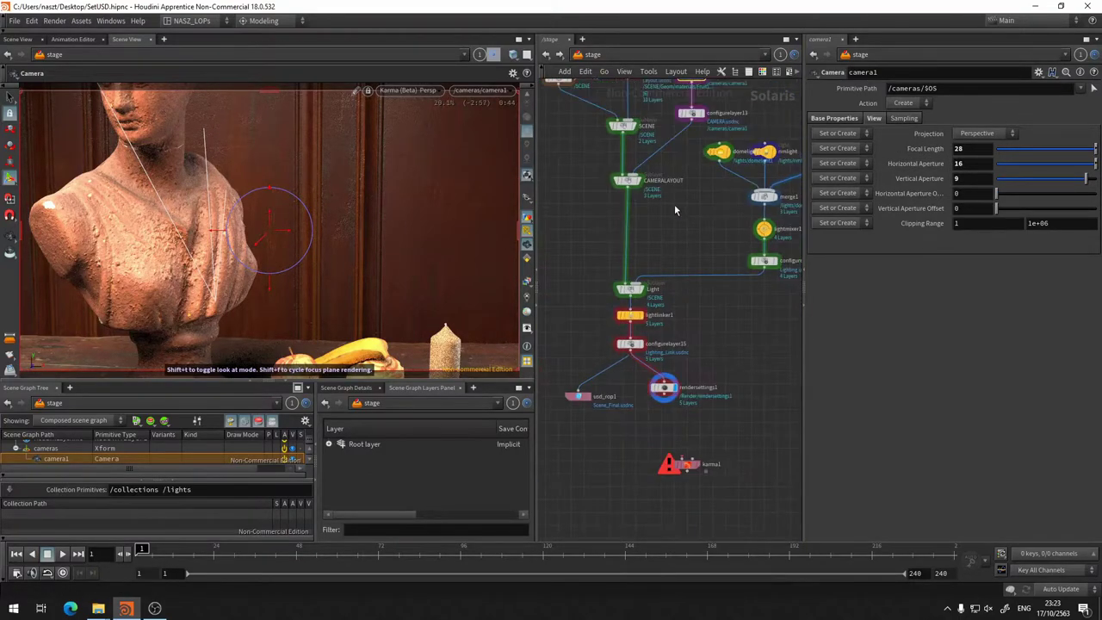
{"action": "scroll", "coordinate": [654, 232], "scroll_direction": "up", "scroll_amount": 3}
{"action": "scroll", "coordinate": [631, 256], "scroll_direction": "up", "scroll_amount": 3}
{"action": "scroll", "coordinate": [631, 256], "scroll_direction": "up", "scroll_amount": 3}
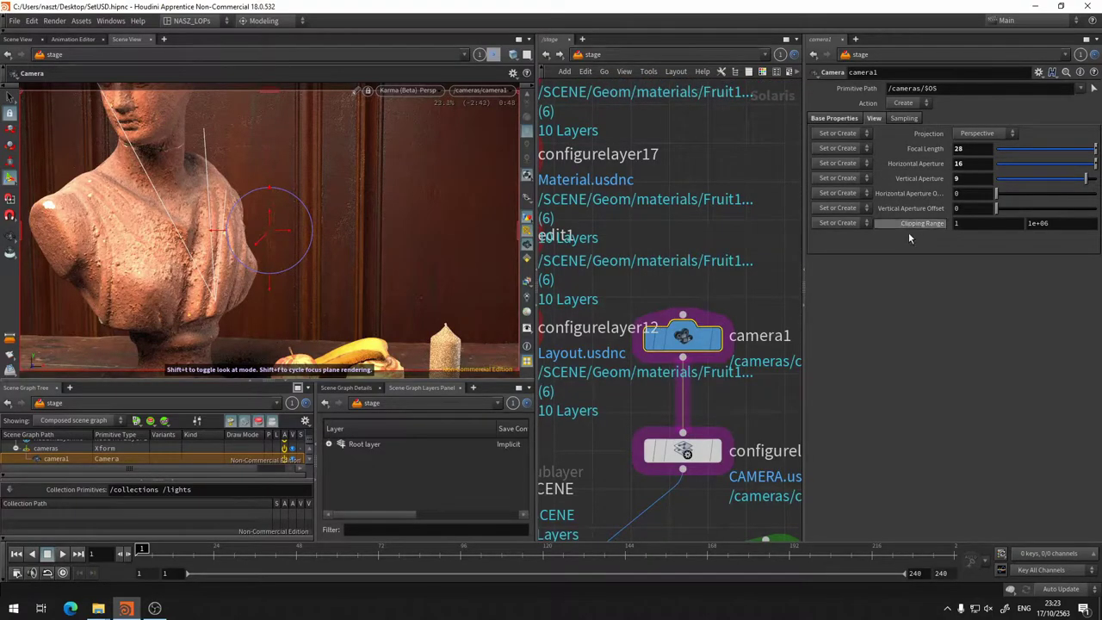
{"action": "mouse_move", "coordinate": [726, 491]}
{"action": "middle_mouse_down"}
{"action": "mouse_move", "coordinate": [700, 344]}
{"action": "mouse_move", "coordinate": [750, 207]}
{"action": "middle_mouse_up"}
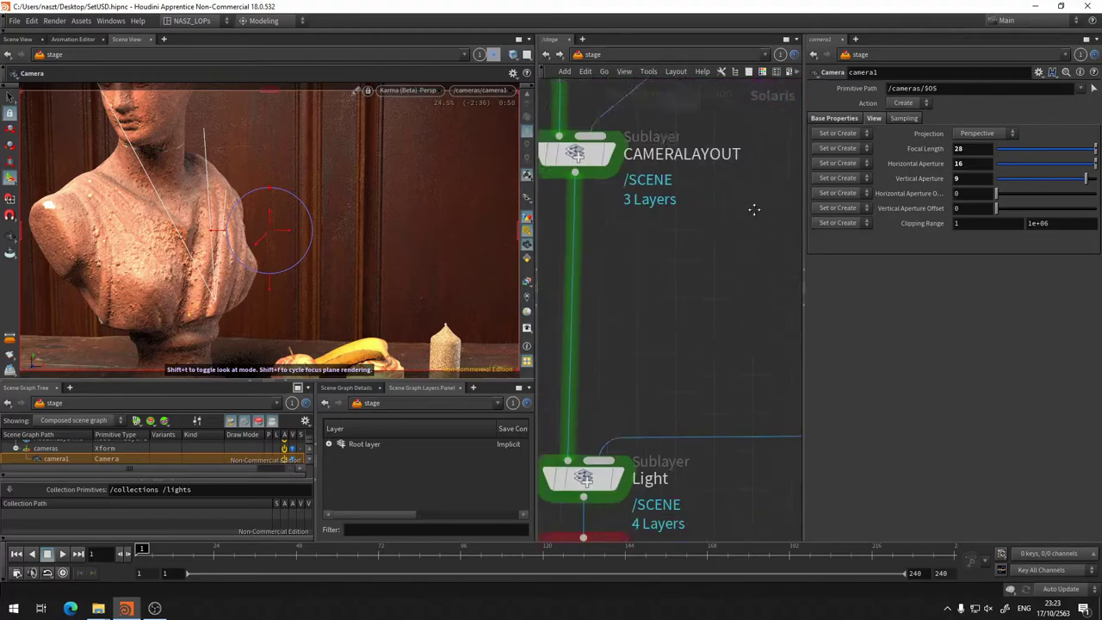
{"action": "mouse_move", "coordinate": [732, 414]}
{"action": "middle_mouse_down"}
{"action": "mouse_move", "coordinate": [712, 292]}
{"action": "mouse_move", "coordinate": [746, 218]}
{"action": "middle_mouse_up"}
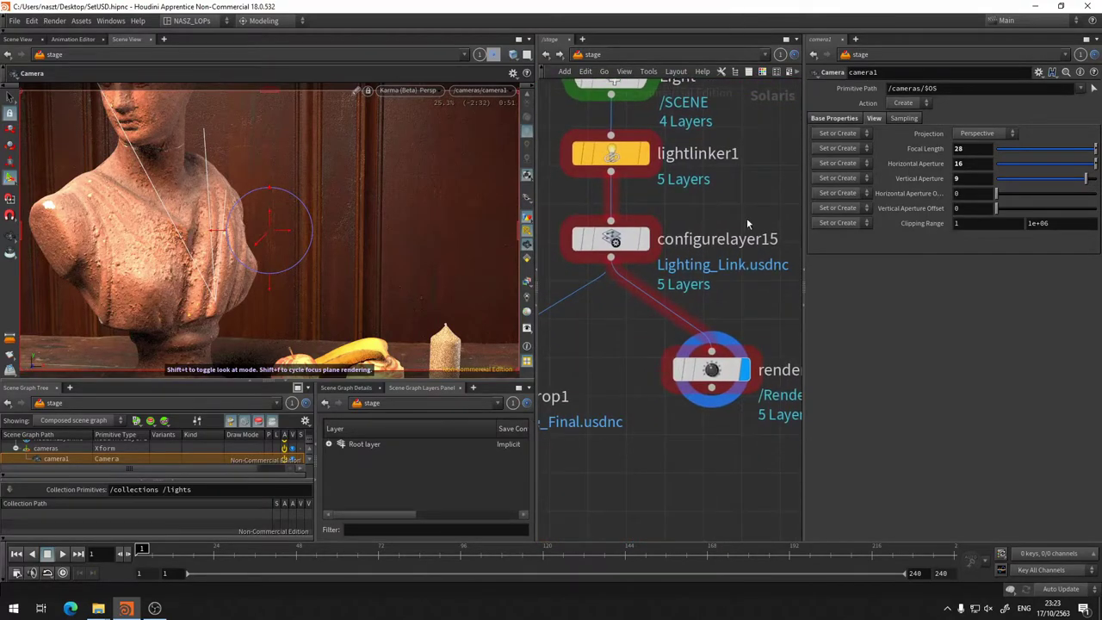
Step: Select rendersettings1 and switch its Aspect Ratio Conform Policy back to Expand Aperture
{"action": "left_click", "coordinate": [723, 375]}
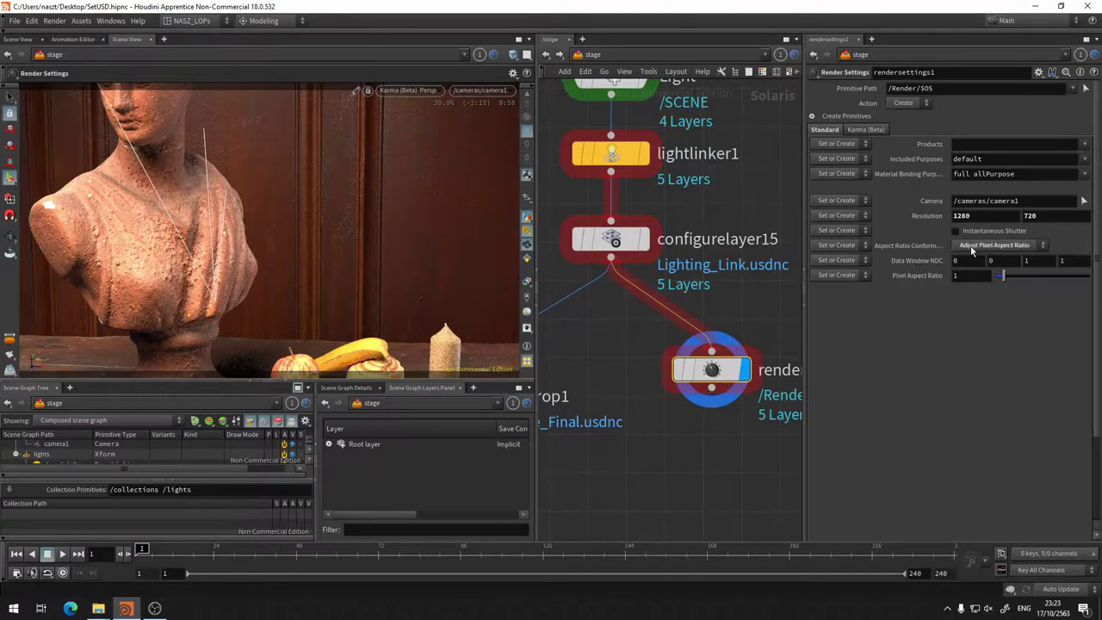
{"action": "left_click", "coordinate": [992, 246]}
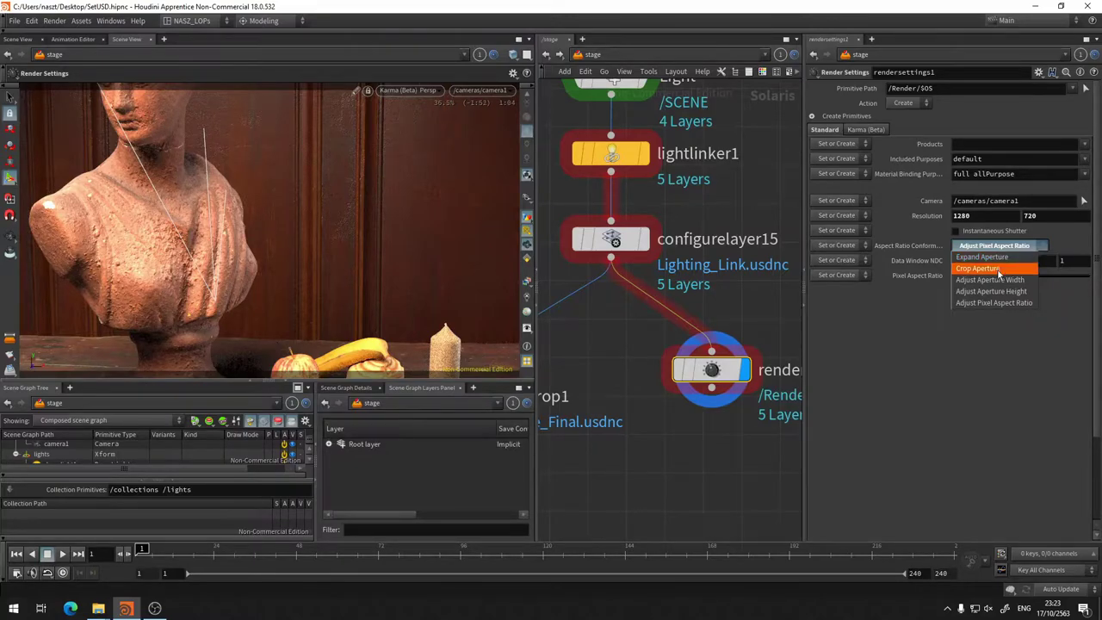
{"action": "left_click", "coordinate": [1061, 403]}
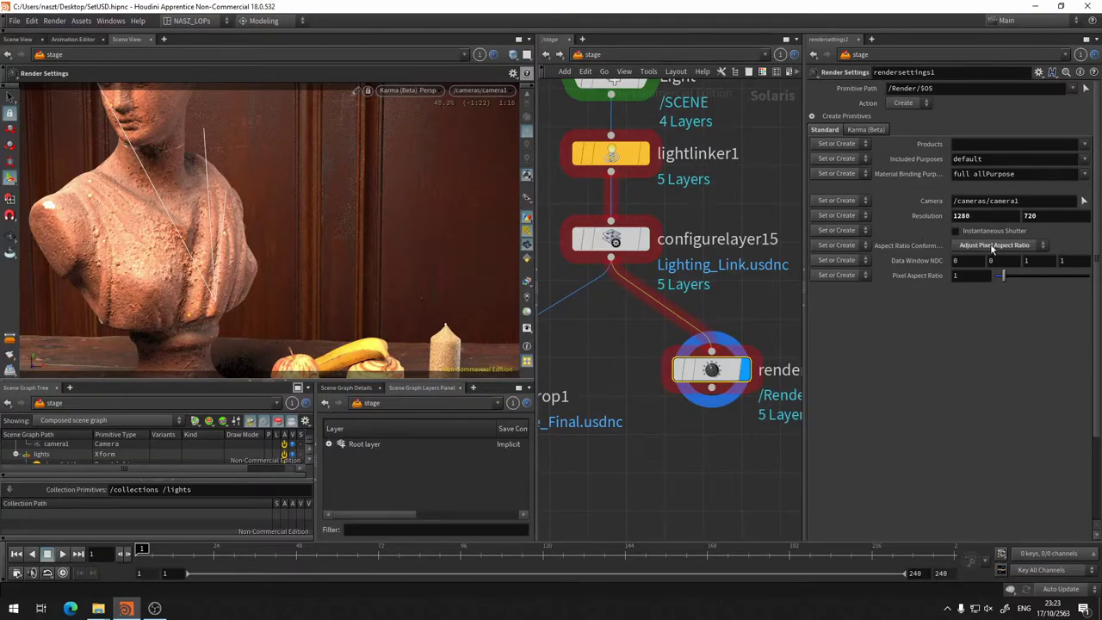
{"action": "left_click", "coordinate": [992, 247]}
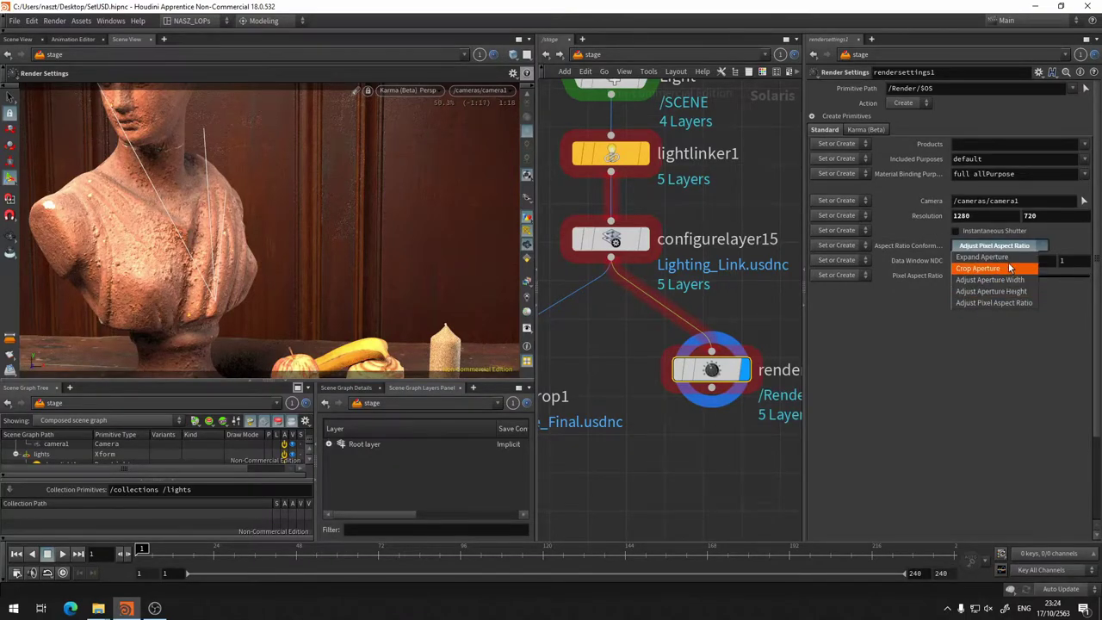
{"action": "left_click", "coordinate": [1008, 257]}
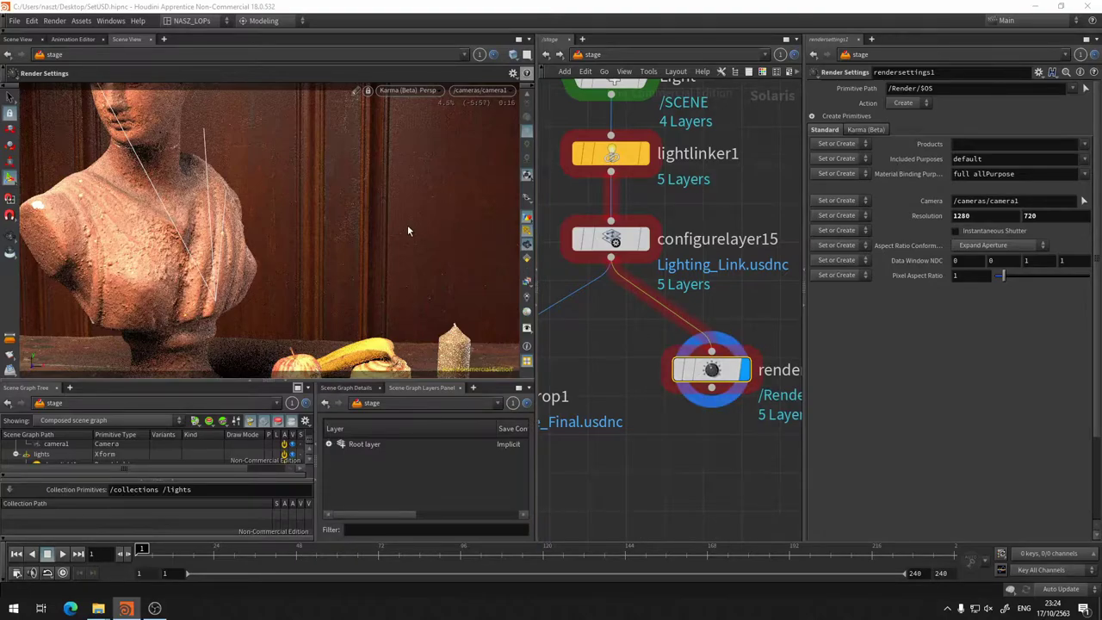
Step: Pause the Karma viewport render and switch the viewport to Houdini GL
{"action": "left_click", "coordinate": [490, 91]}
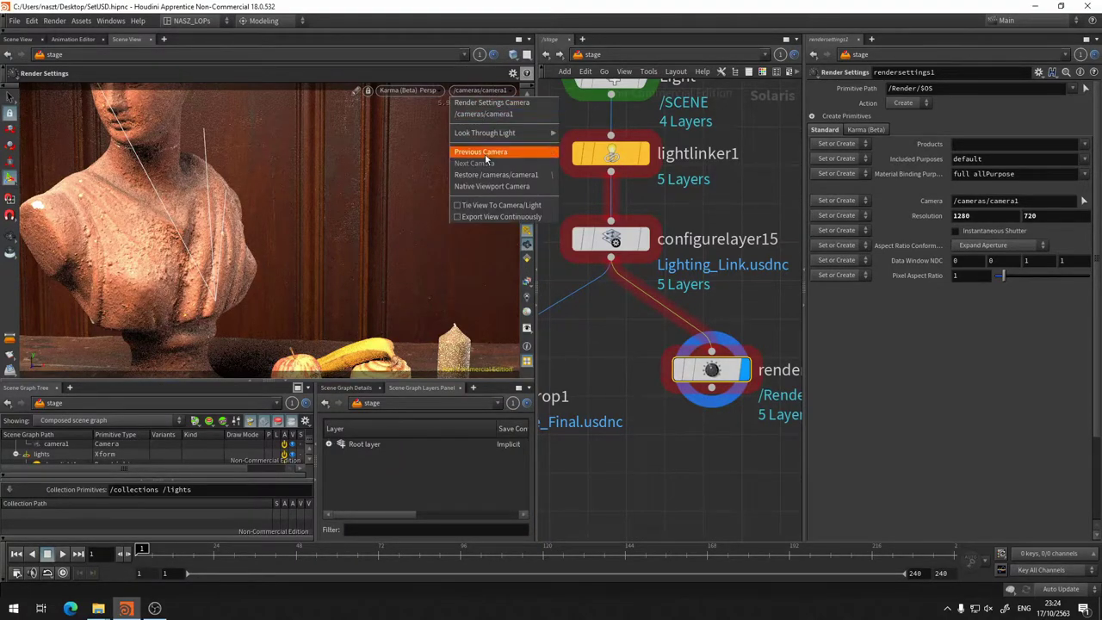
{"action": "left_click", "coordinate": [465, 91]}
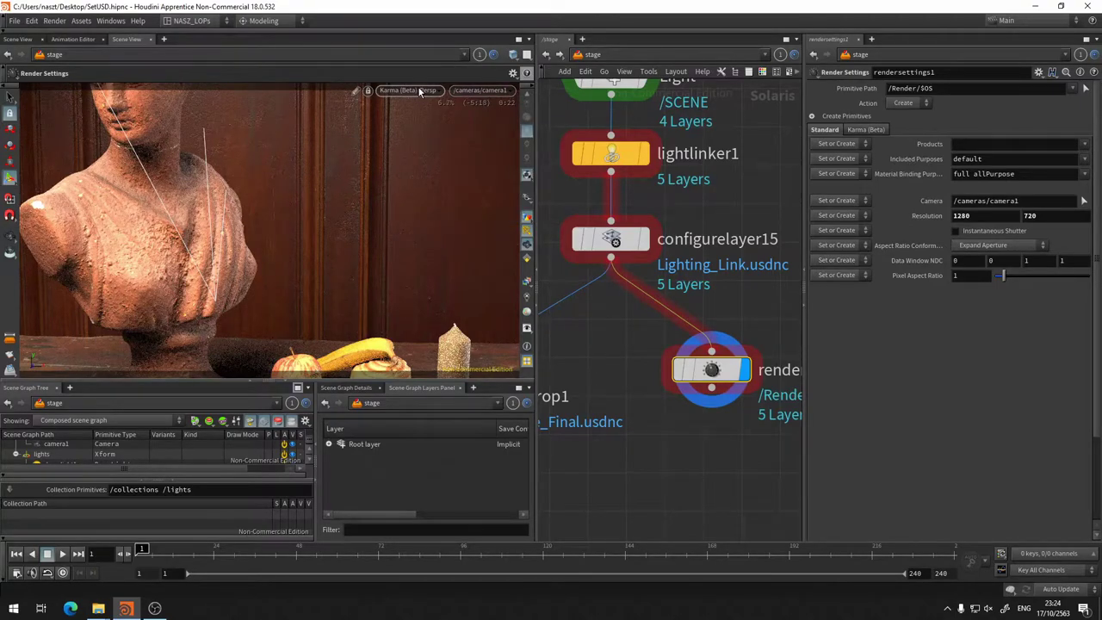
{"action": "left_click", "coordinate": [420, 92]}
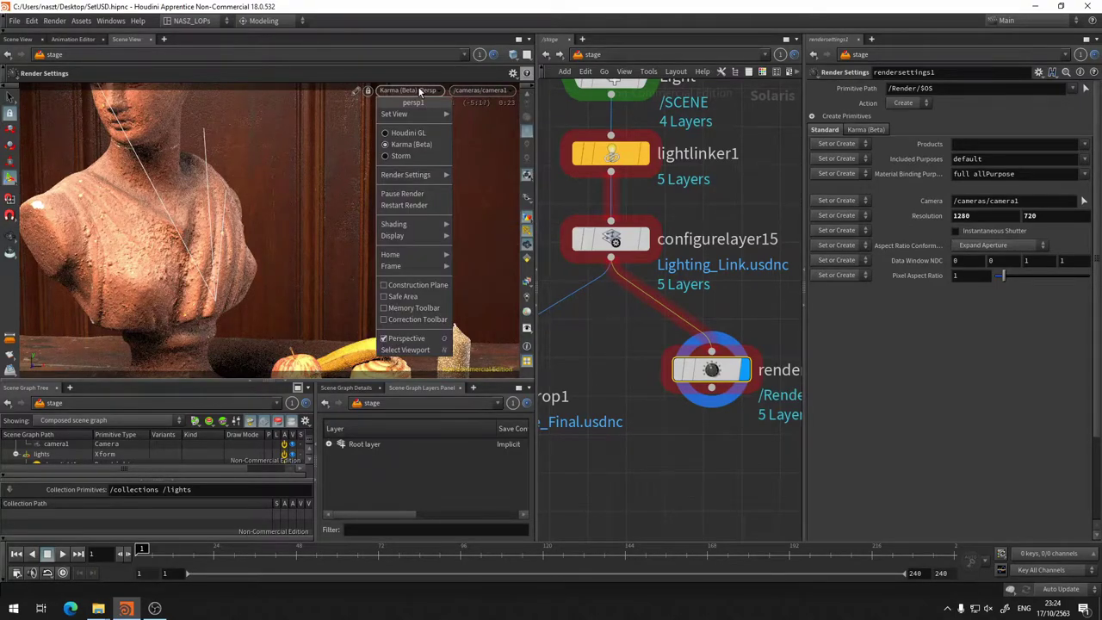
{"action": "left_click", "coordinate": [418, 195]}
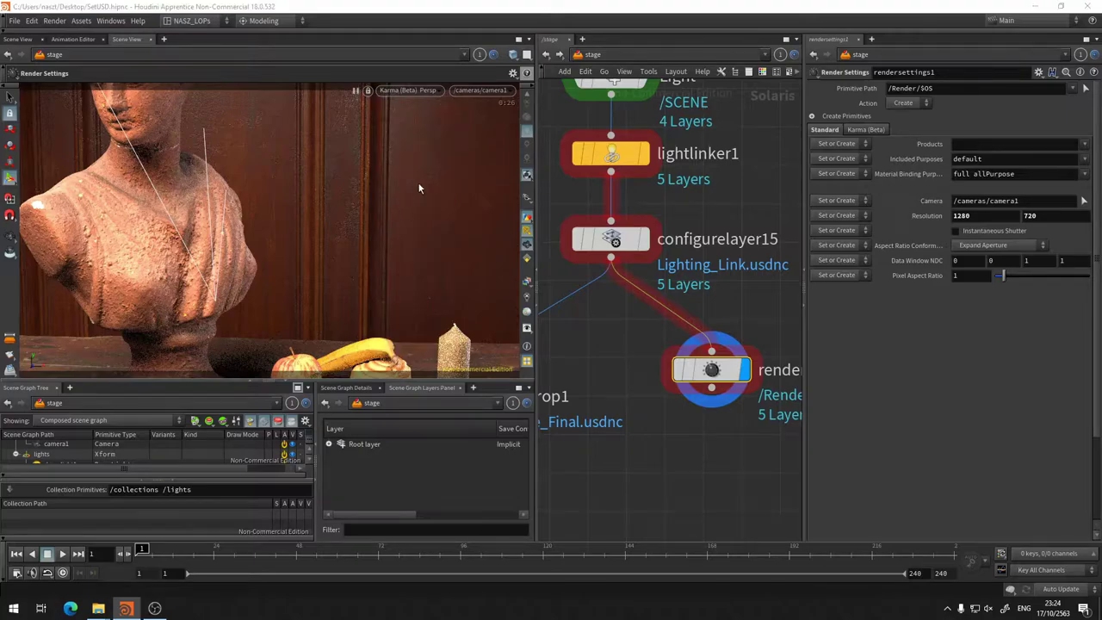
{"action": "left_click", "coordinate": [417, 93]}
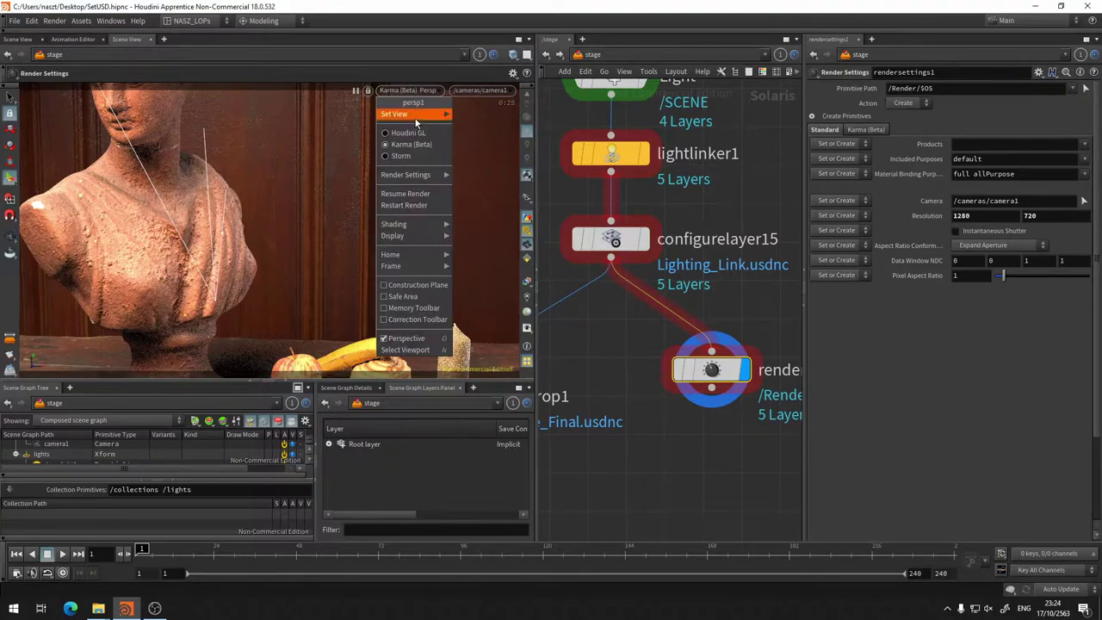
{"action": "left_click", "coordinate": [405, 132]}
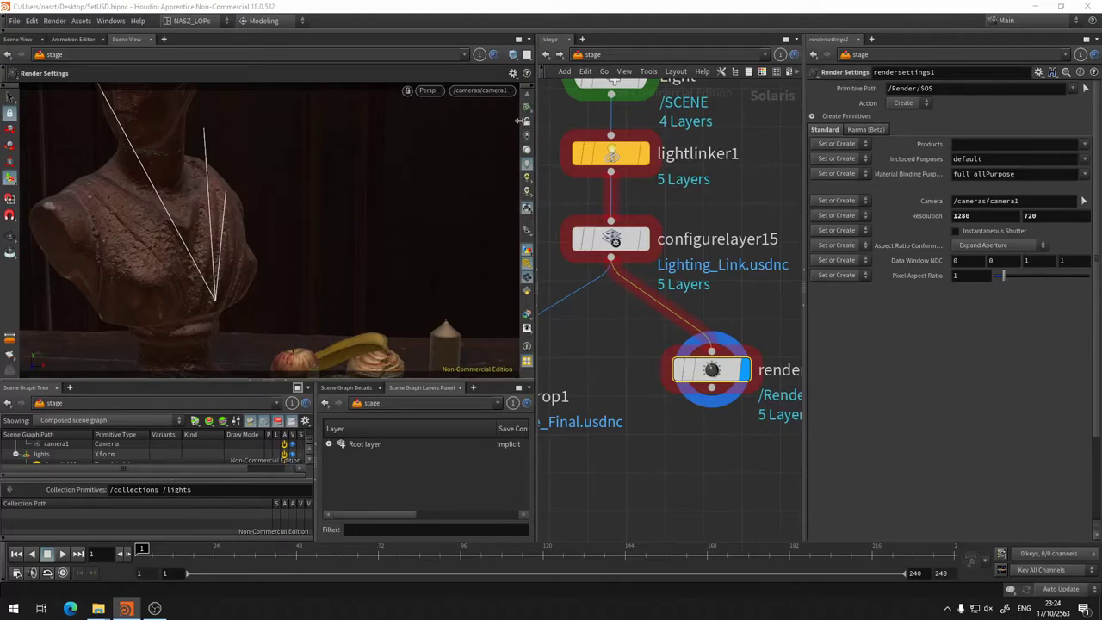
Step: Zoom and pan the view so the bust sits further left
{"action": "left_click", "coordinate": [428, 91]}
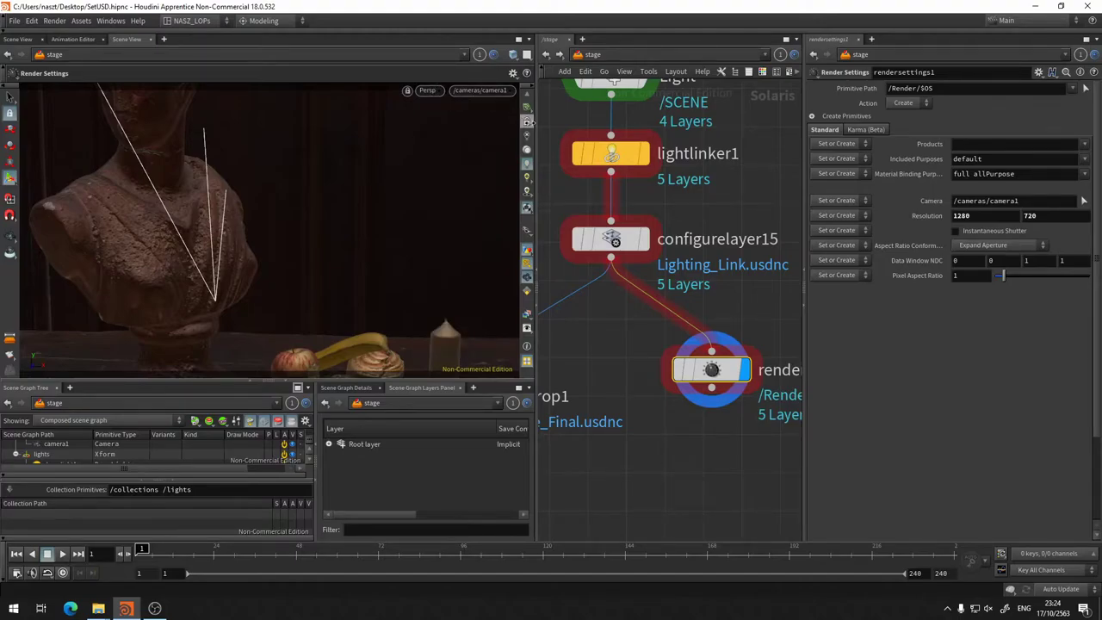
{"action": "key", "text": "Escape"}
{"action": "scroll", "coordinate": [421, 232], "scroll_direction": "down", "scroll_amount": 3}
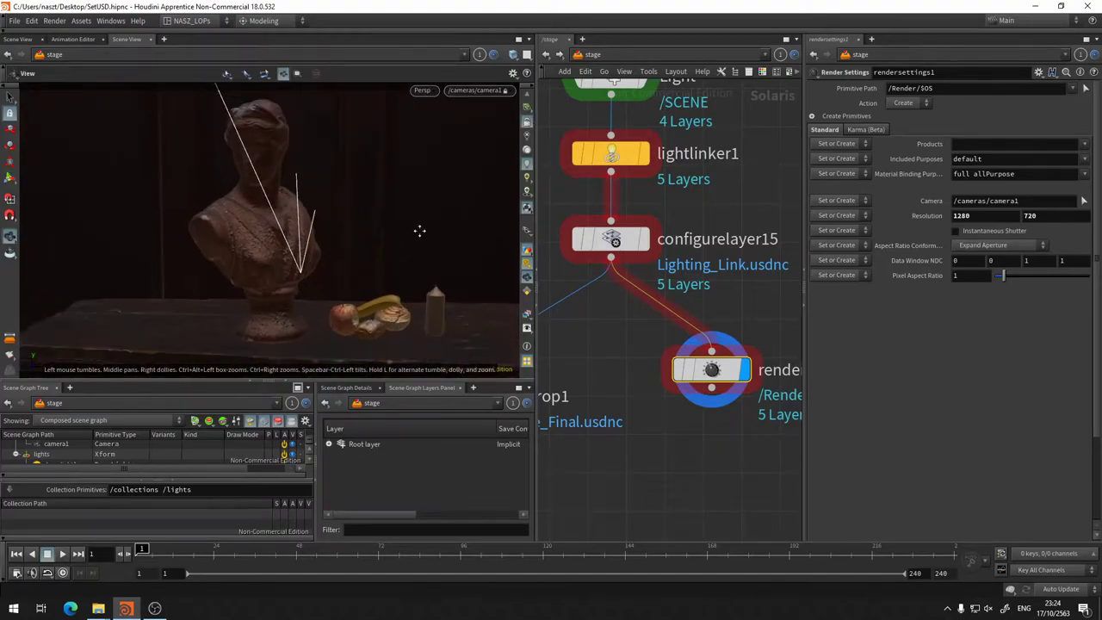
{"action": "mouse_move", "coordinate": [419, 231]}
{"action": "middle_mouse_down"}
{"action": "mouse_move", "coordinate": [300, 246]}
{"action": "mouse_move", "coordinate": [332, 235]}
{"action": "mouse_move", "coordinate": [321, 257]}
{"action": "mouse_move", "coordinate": [345, 258]}
{"action": "middle_mouse_up"}
Step: Switch the viewport renderer back to Karma
{"action": "key", "text": "Return"}
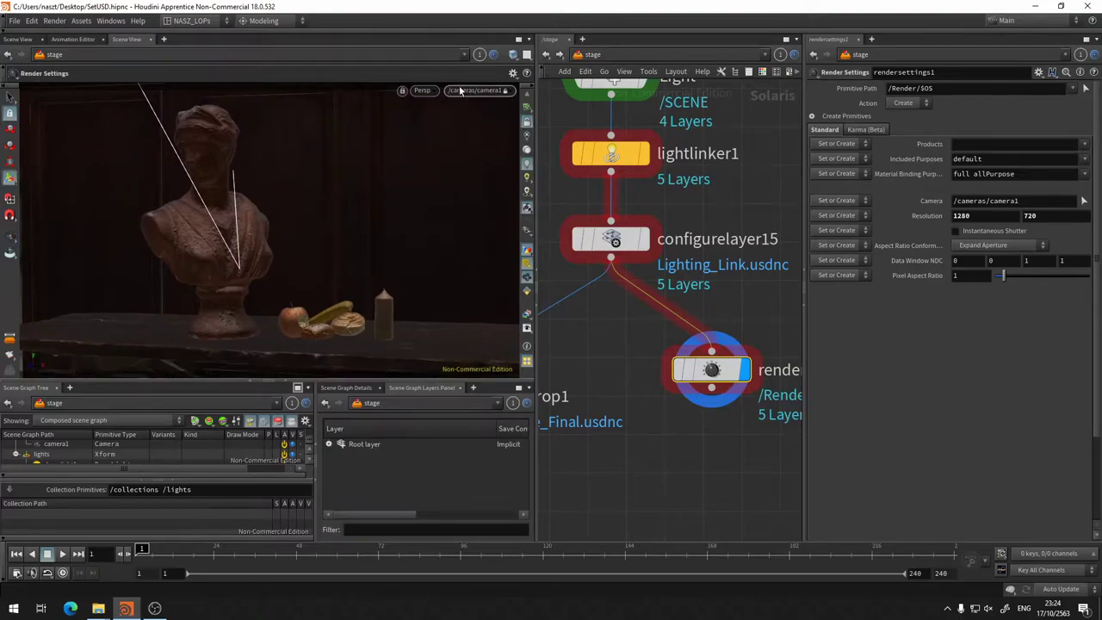
{"action": "left_click", "coordinate": [433, 90]}
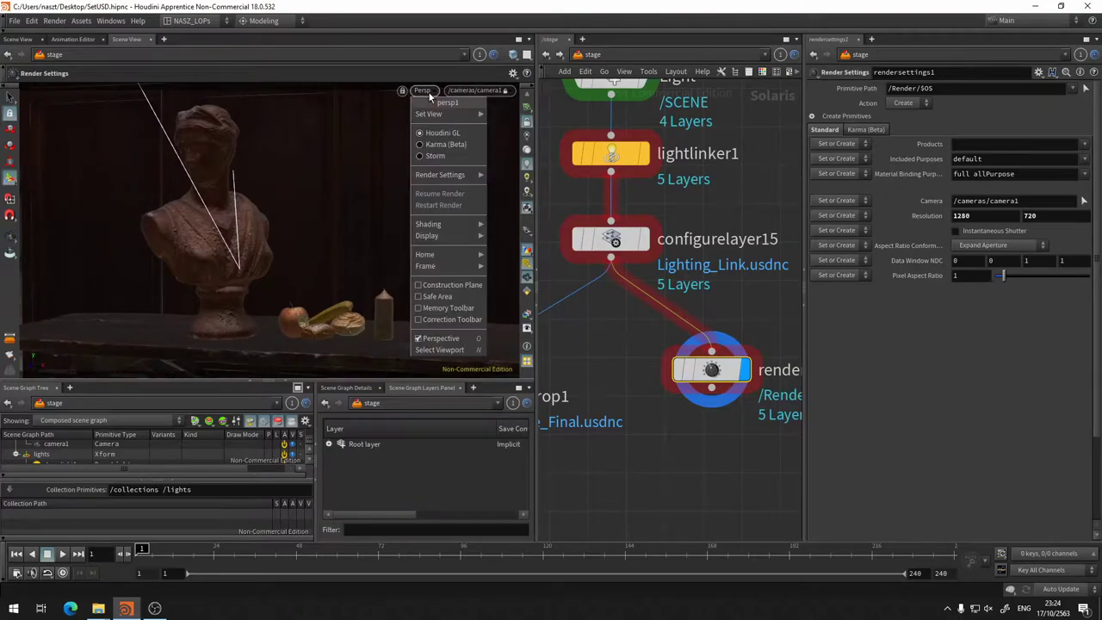
{"action": "left_click", "coordinate": [462, 150]}
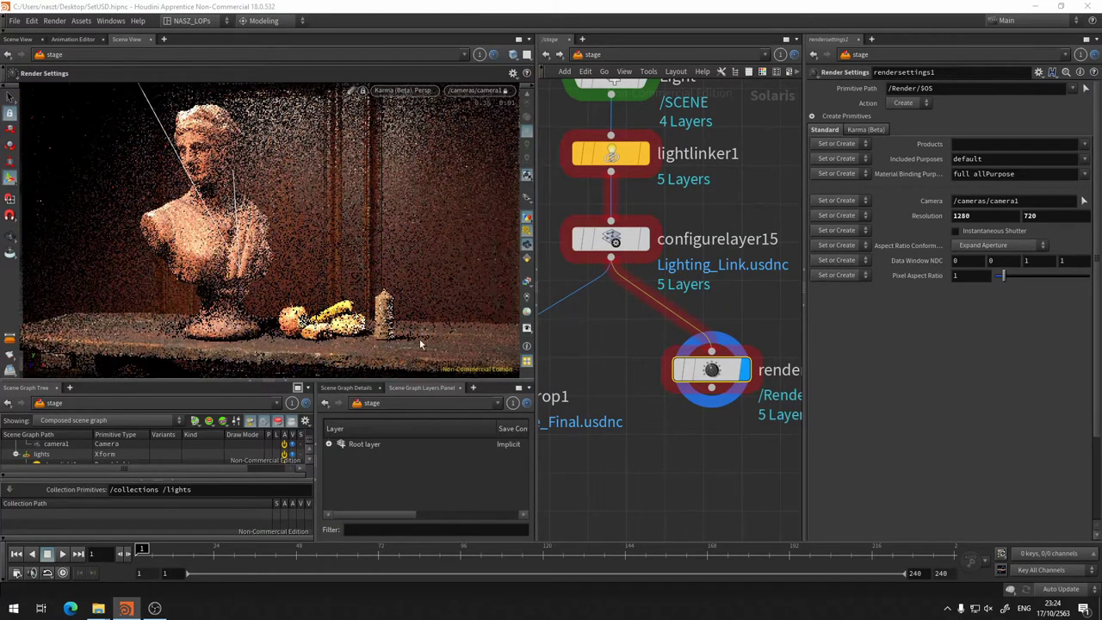
Step: Pause the Karma viewport render, then restart it from scratch
{"action": "left_click", "coordinate": [406, 89]}
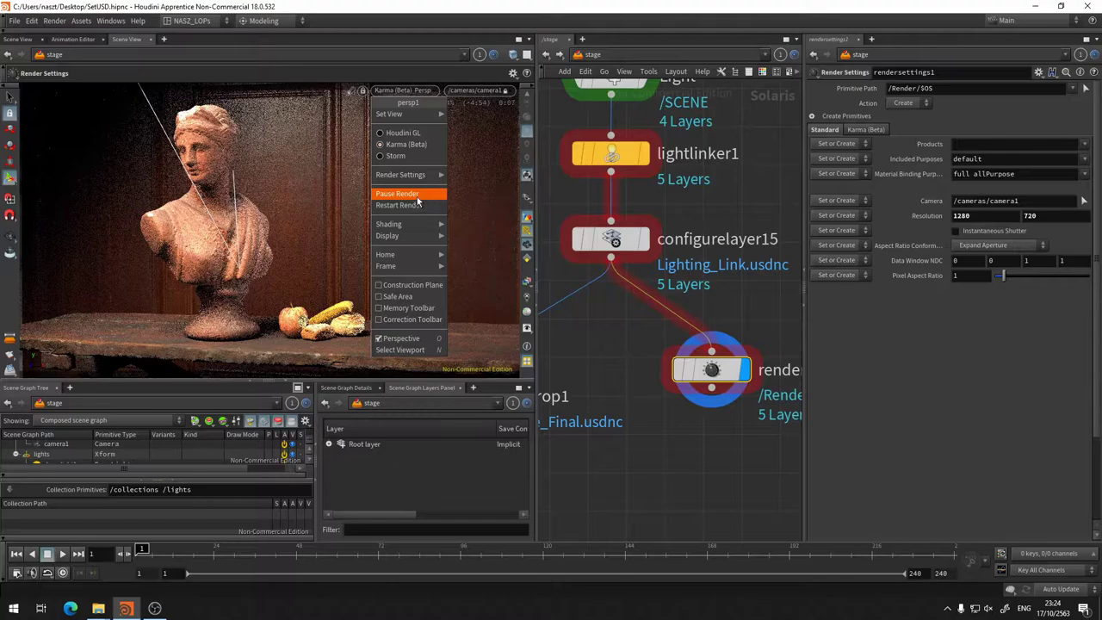
{"action": "left_click", "coordinate": [418, 197]}
{"action": "left_click", "coordinate": [405, 90]}
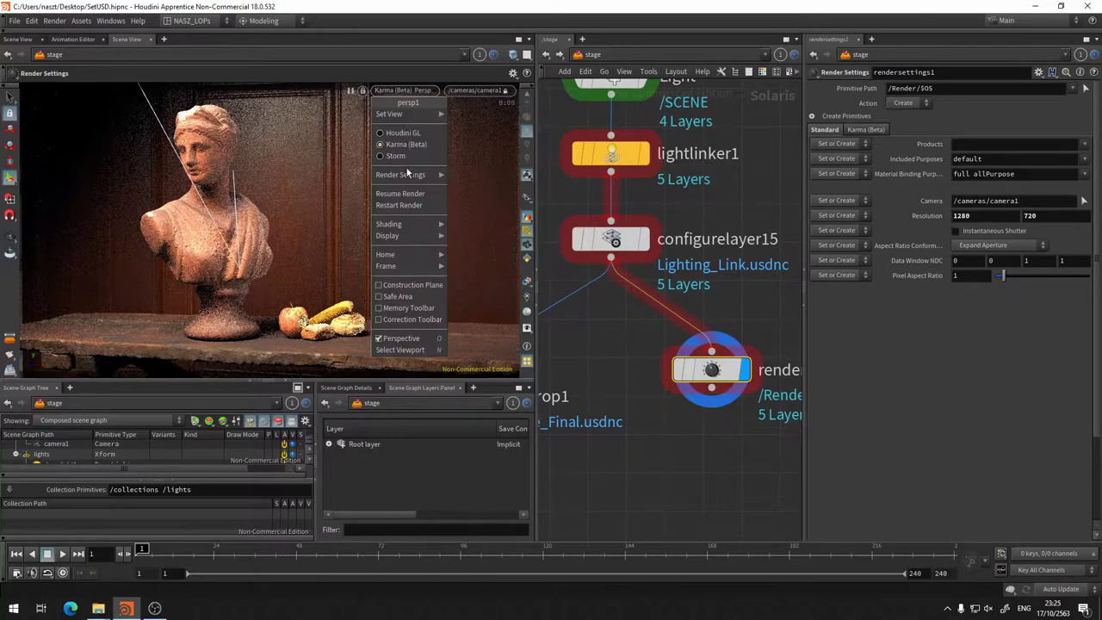
{"action": "left_click", "coordinate": [413, 206]}
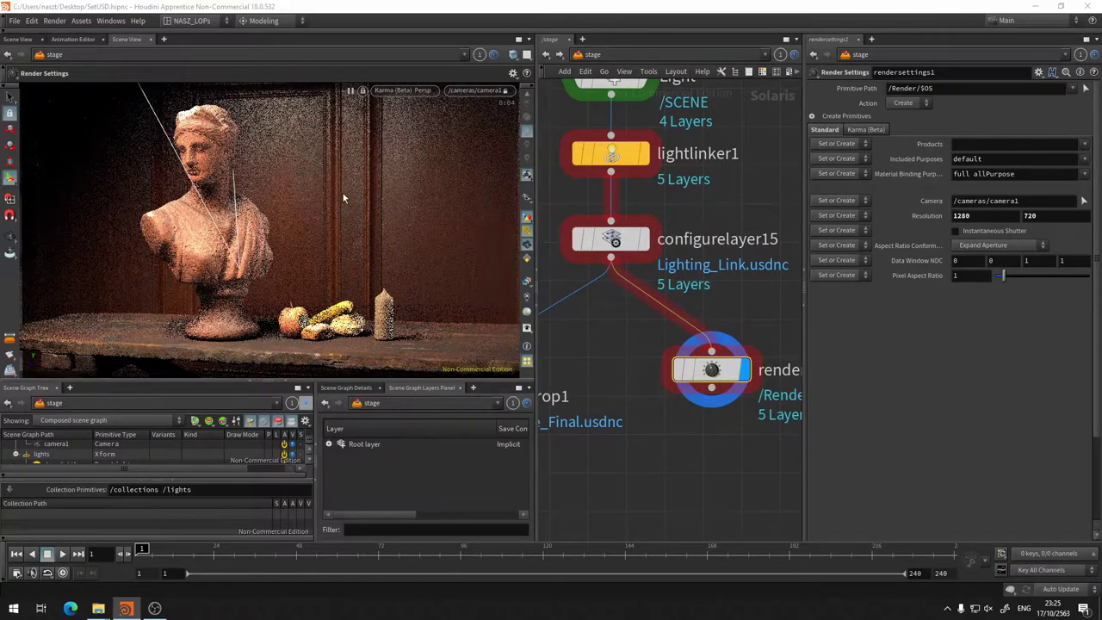
Step: Tumble, pan and dolly the Karma view around the statue bust, then resume the render state
{"action": "key", "text": "Escape"}
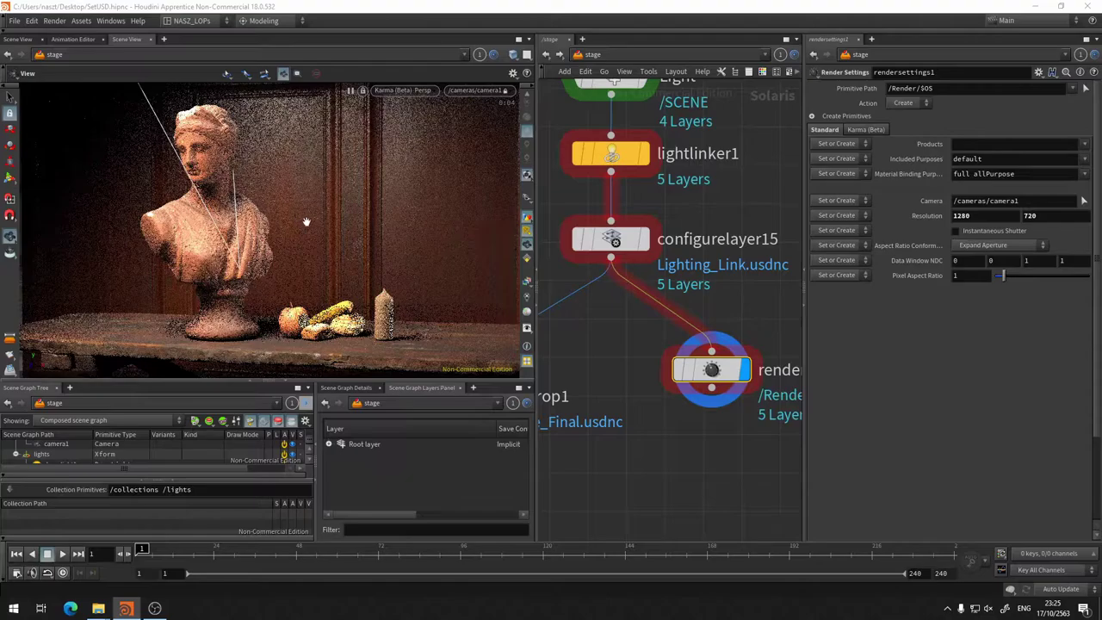
{"action": "mouse_move", "coordinate": [304, 220]}
{"action": "left_mouse_down"}
{"action": "mouse_move", "coordinate": [379, 242]}
{"action": "mouse_move", "coordinate": [343, 235]}
{"action": "left_mouse_up"}
{"action": "middle_click_drag", "start_coordinate": [343, 236], "coordinate": [290, 249]}
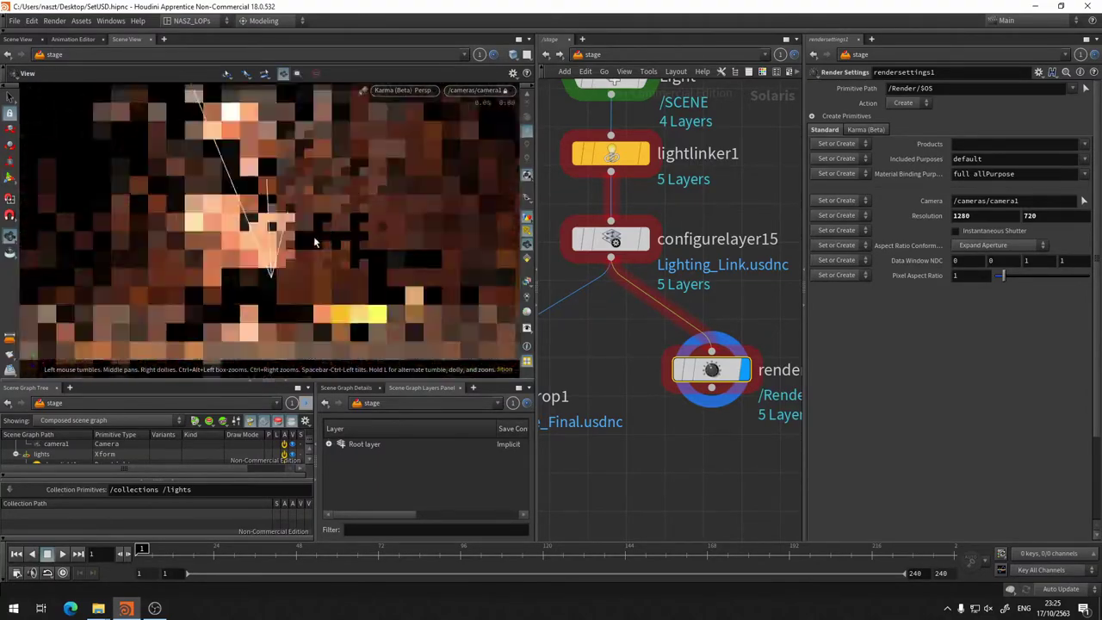
{"action": "mouse_move", "coordinate": [290, 249]}
{"action": "right_mouse_down"}
{"action": "mouse_move", "coordinate": [345, 253]}
{"action": "mouse_move", "coordinate": [331, 238]}
{"action": "right_mouse_up"}
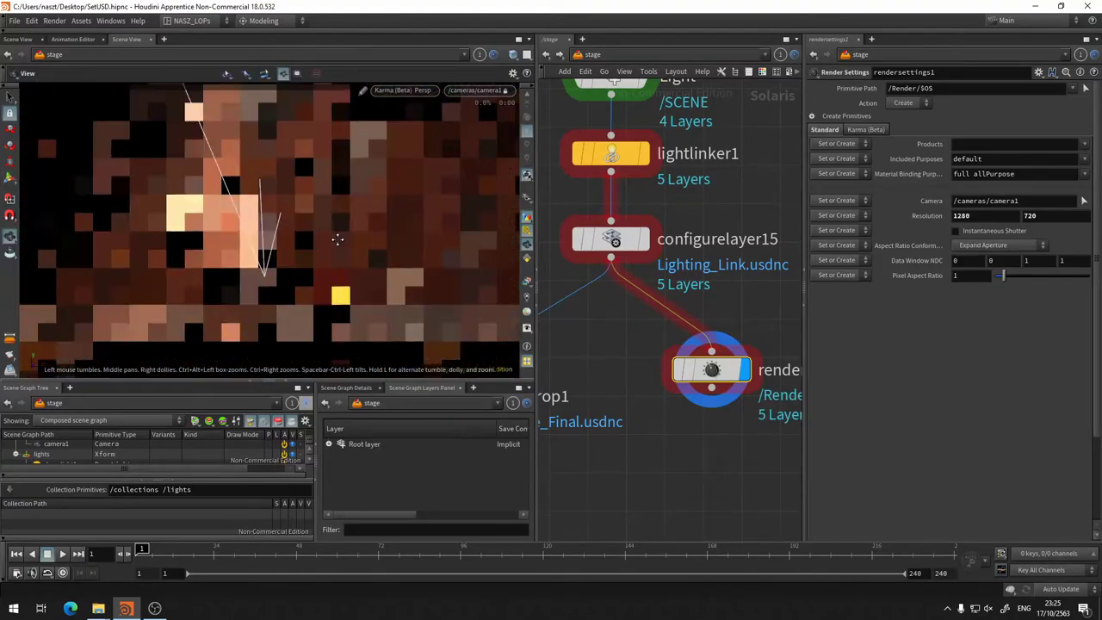
{"action": "right_click_drag", "start_coordinate": [321, 248], "coordinate": [315, 247]}
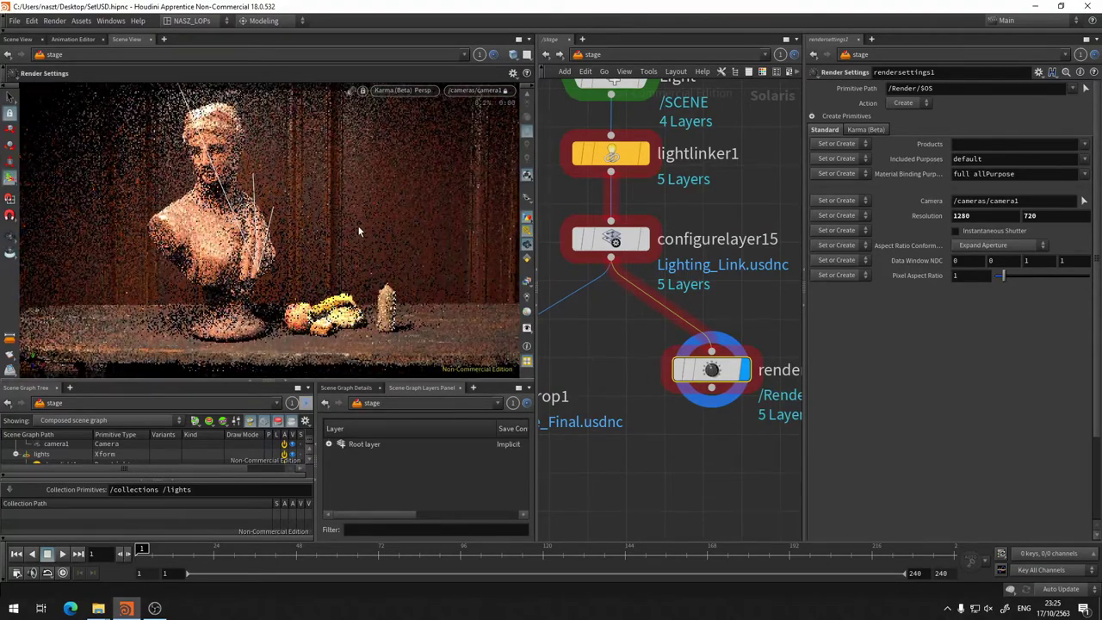
{"action": "key", "text": "Escape"}
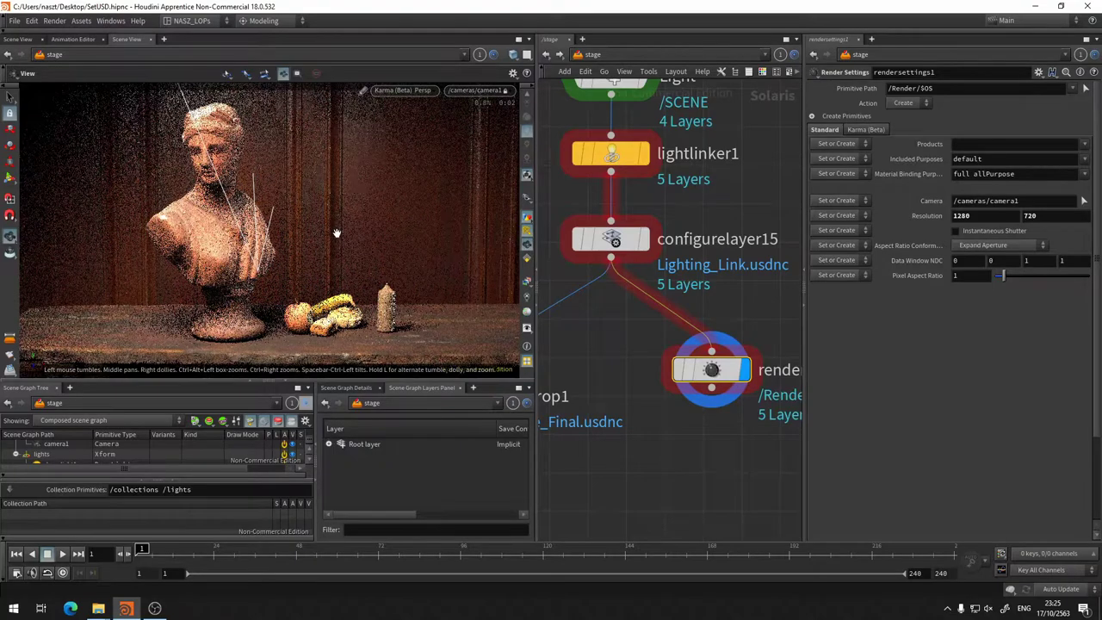
{"action": "key", "text": "Return"}
Step: Nudge the view closer to the bust and let the Karma render refine again
{"action": "key", "text": "Escape"}
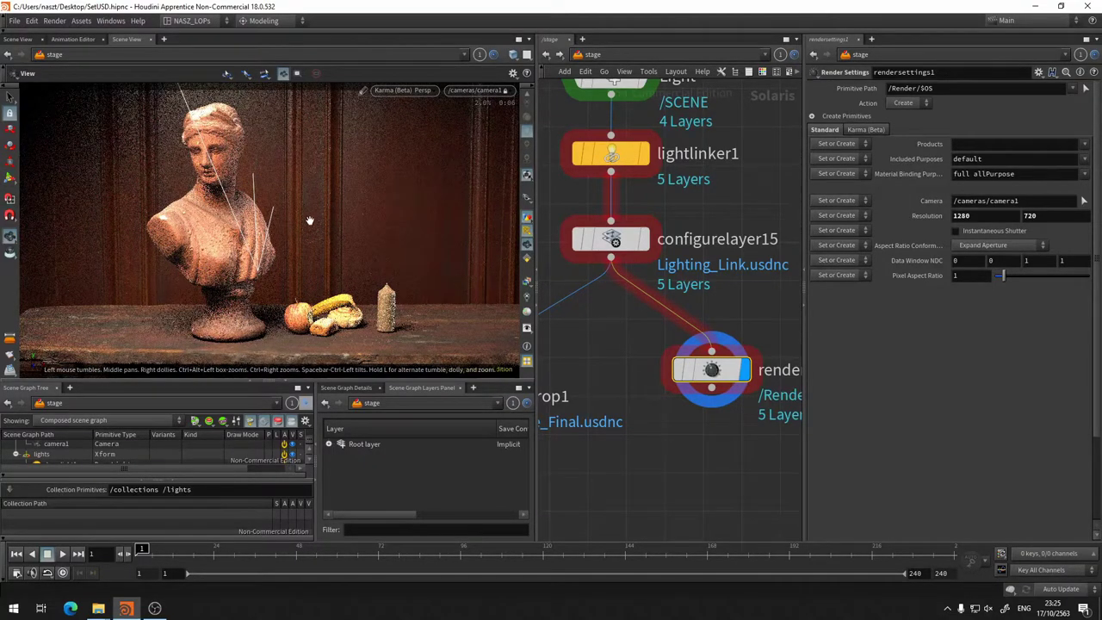
{"action": "left_click_drag", "start_coordinate": [316, 217], "coordinate": [313, 225]}
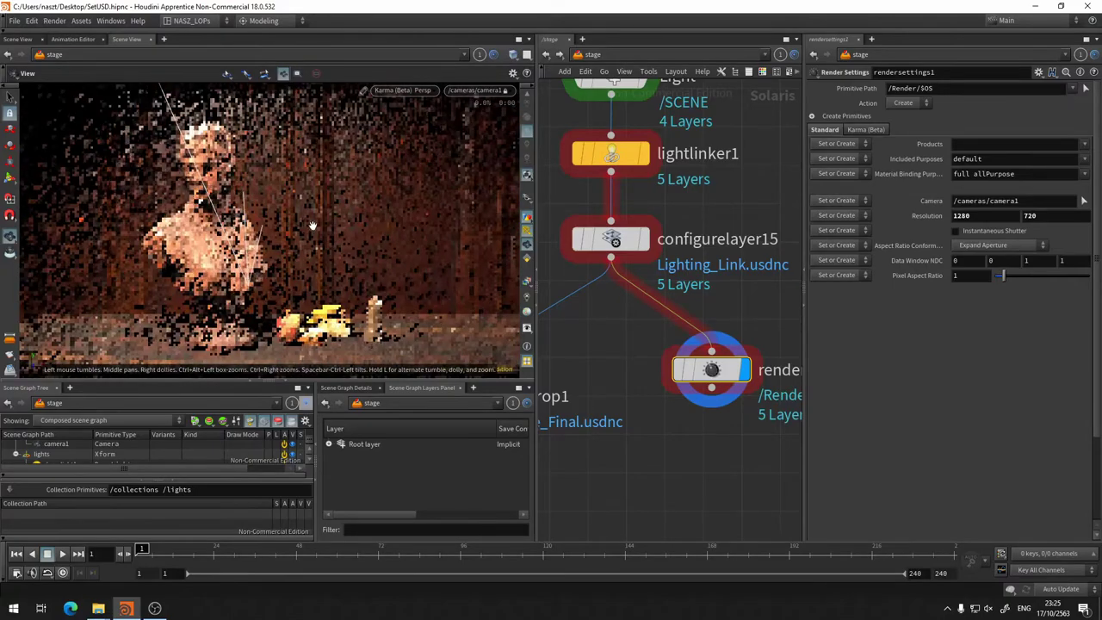
{"action": "mouse_move", "coordinate": [312, 226]}
{"action": "right_mouse_down"}
{"action": "mouse_move", "coordinate": [327, 219]}
{"action": "mouse_move", "coordinate": [306, 242]}
{"action": "right_mouse_up"}
{"action": "key", "text": "Return"}
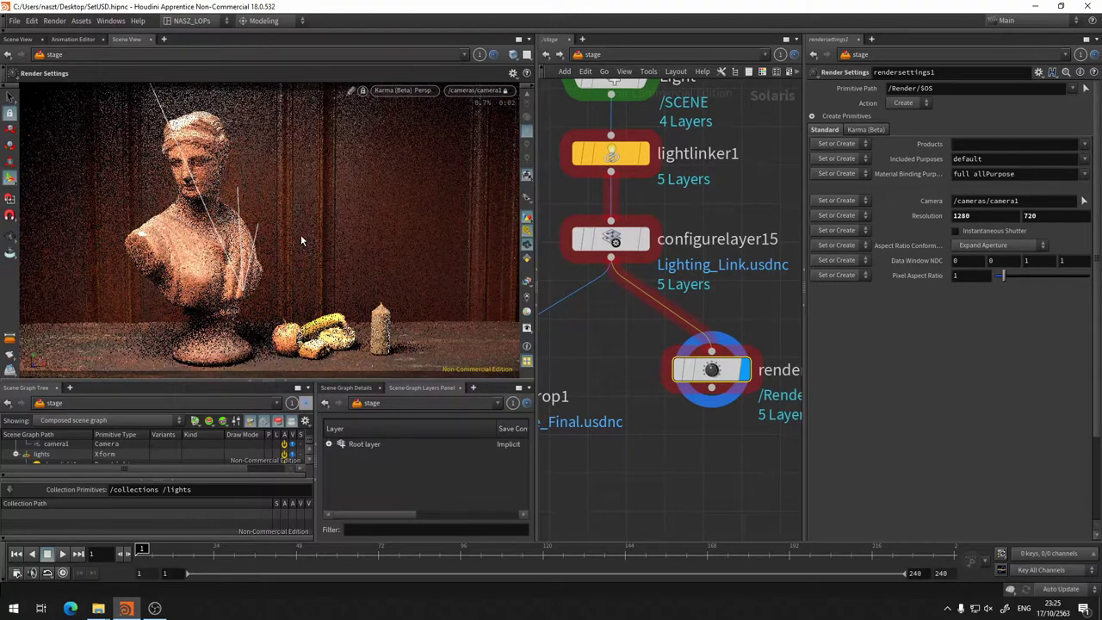
{"action": "right_click_drag", "start_coordinate": [300, 235], "coordinate": [355, 145]}
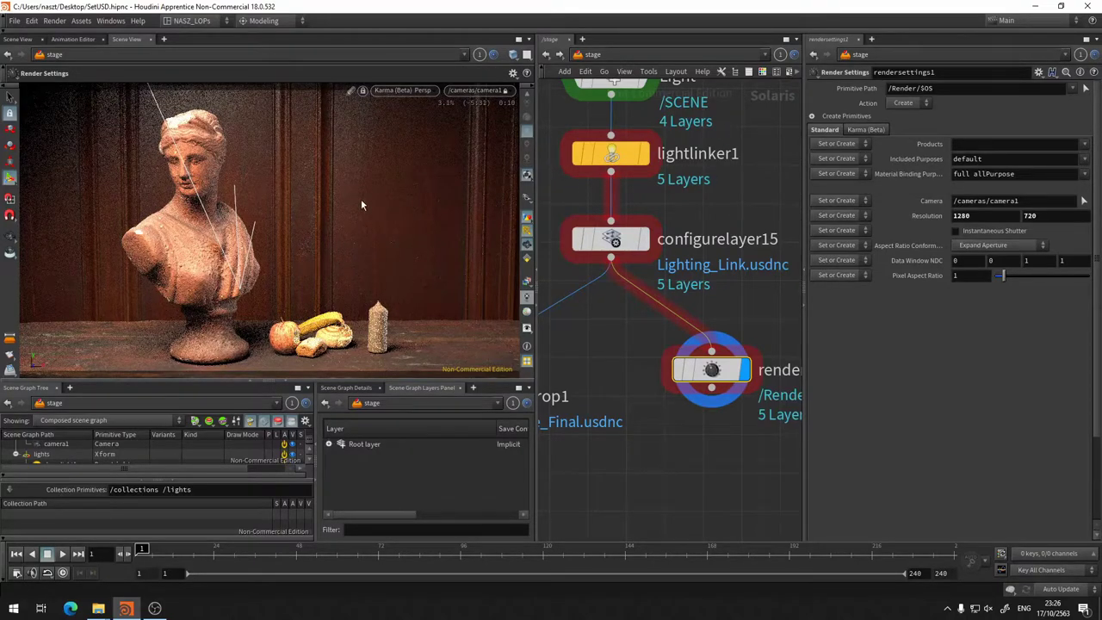
{"action": "key", "text": "d"}
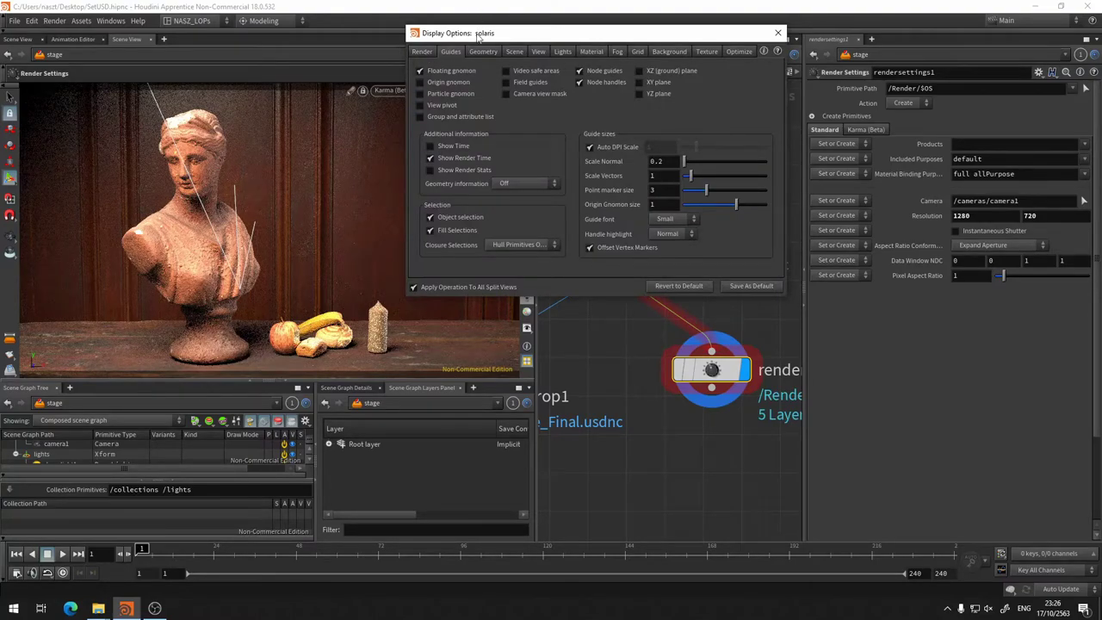
{"action": "left_click_drag", "start_coordinate": [479, 38], "coordinate": [587, 42]}
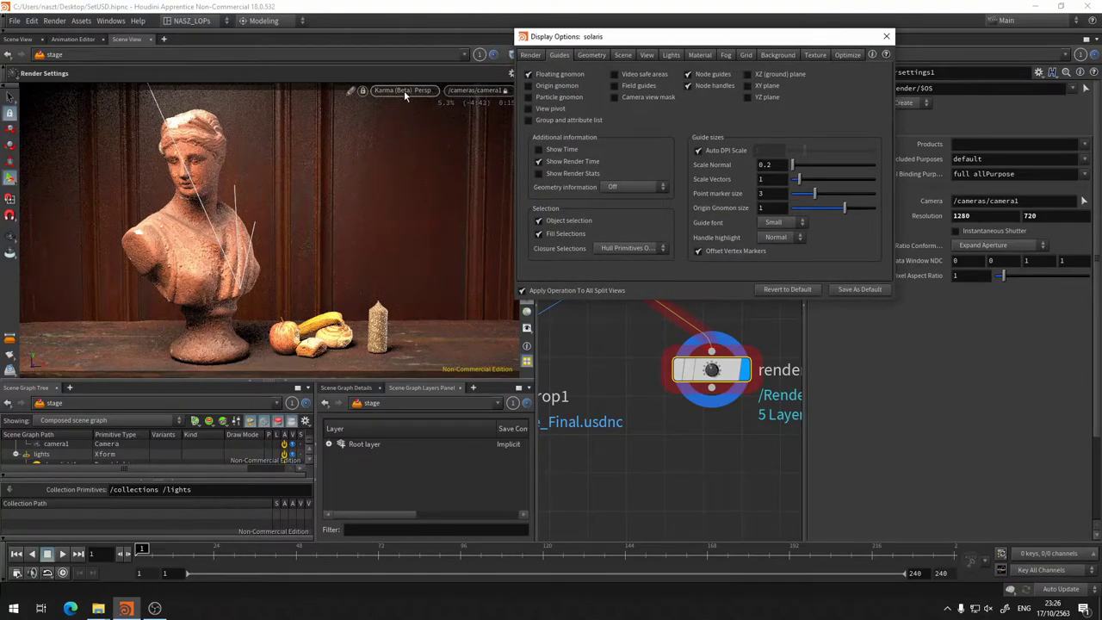
{"action": "left_click", "coordinate": [531, 54]}
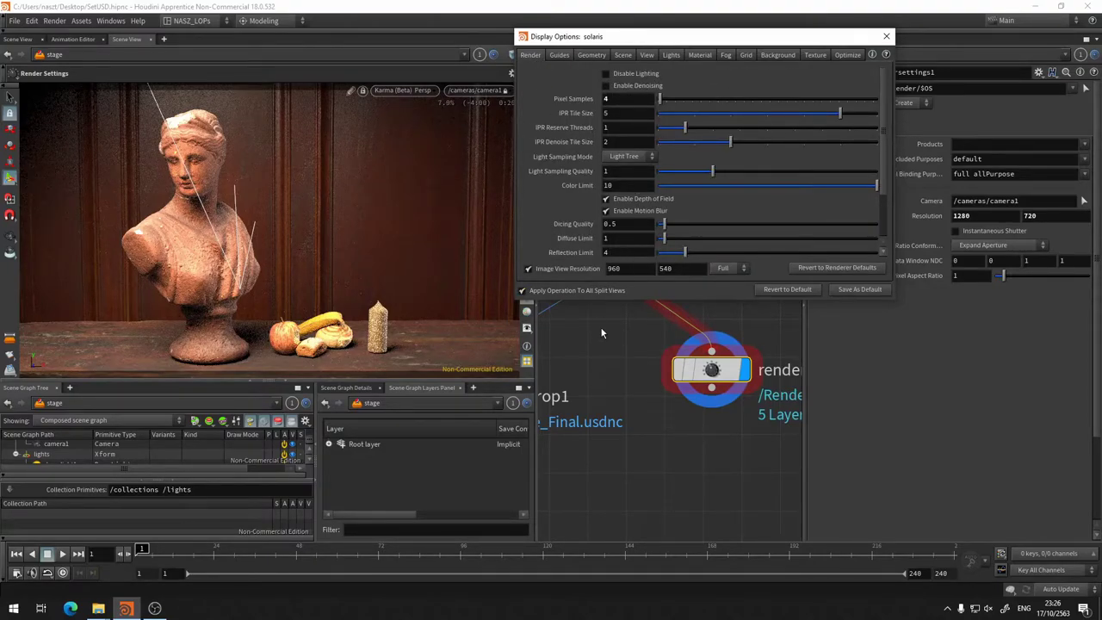
{"action": "left_click", "coordinate": [417, 91]}
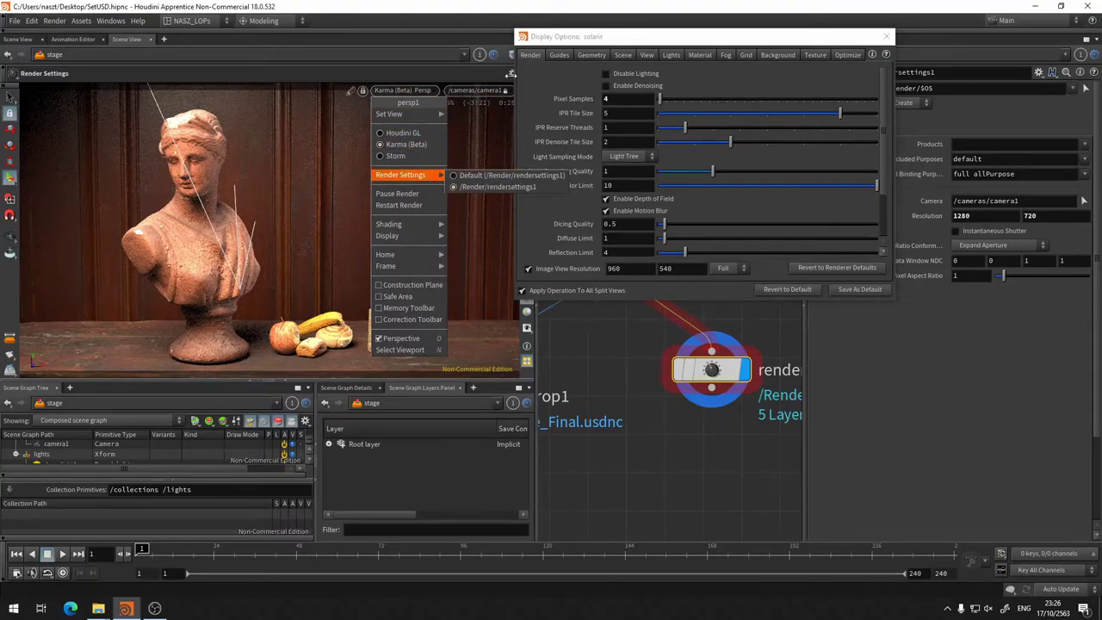
{"action": "mouse_move", "coordinate": [401, 175]}
{"action": "left_click", "coordinate": [713, 74]}
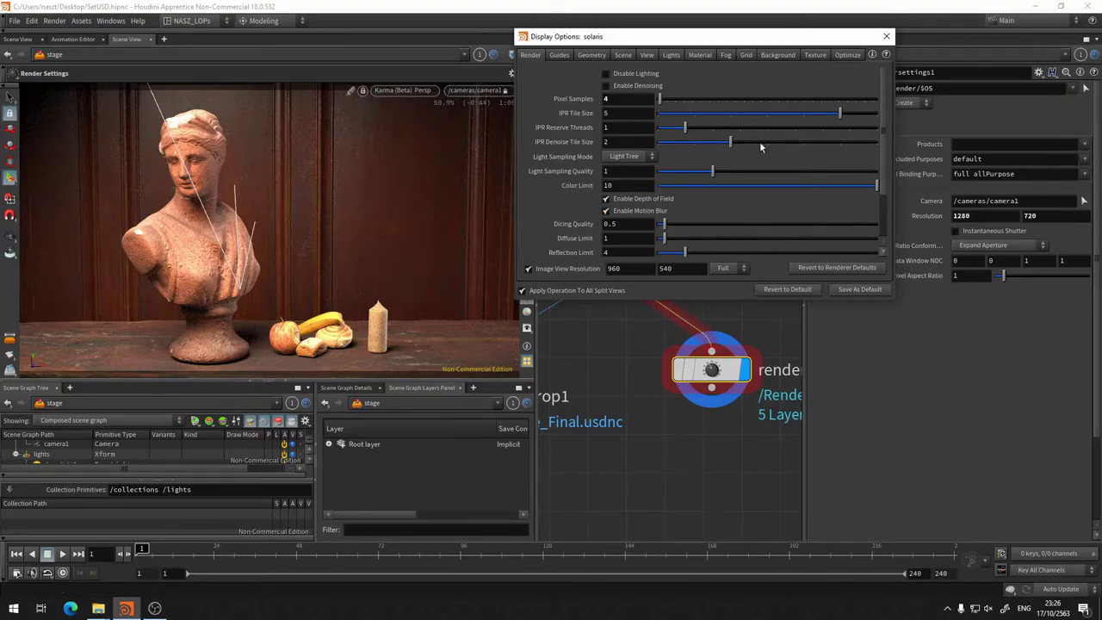
{"action": "scroll", "coordinate": [738, 204], "scroll_direction": "down", "scroll_amount": 1}
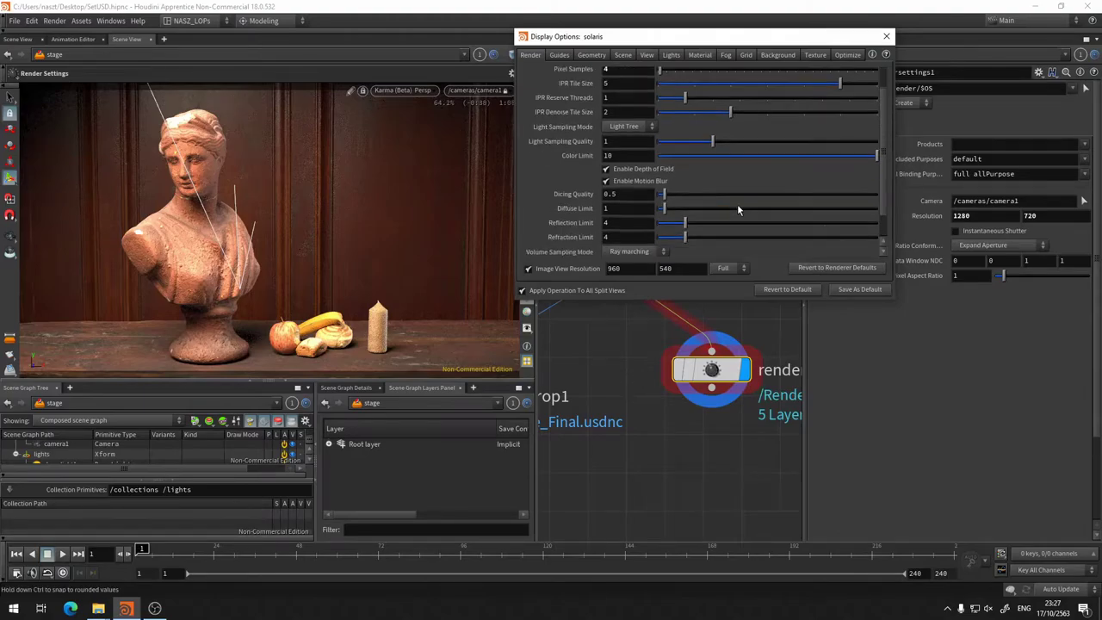
{"action": "scroll", "coordinate": [737, 204], "scroll_direction": "down", "scroll_amount": 1}
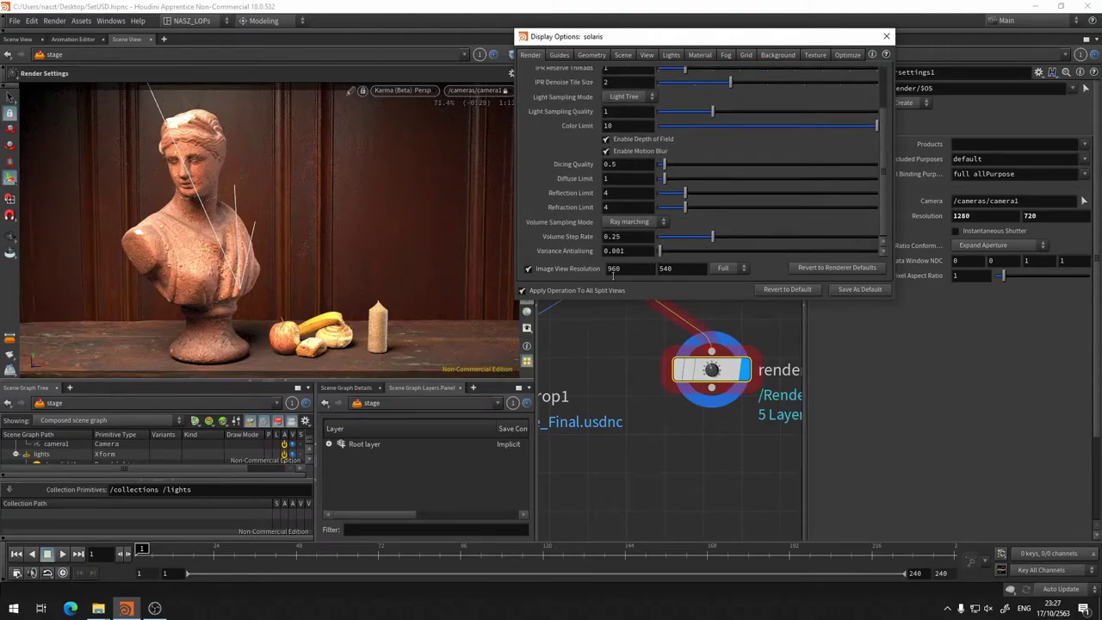
{"action": "left_click", "coordinate": [655, 223]}
{"action": "left_click", "coordinate": [655, 223]}
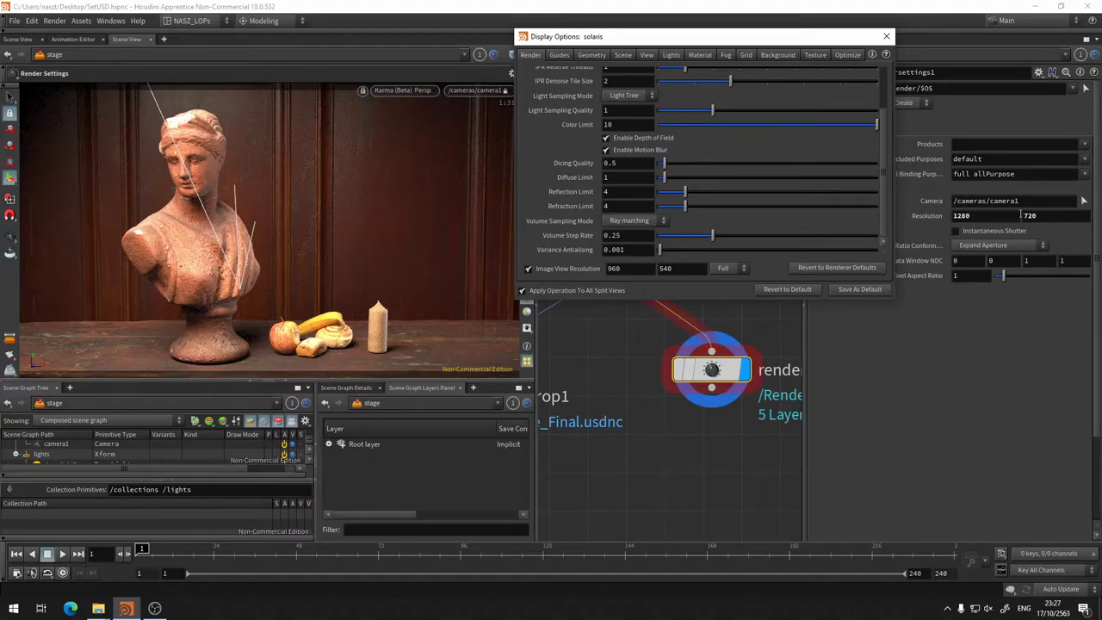
{"action": "left_click_drag", "start_coordinate": [809, 36], "coordinate": [695, 64]}
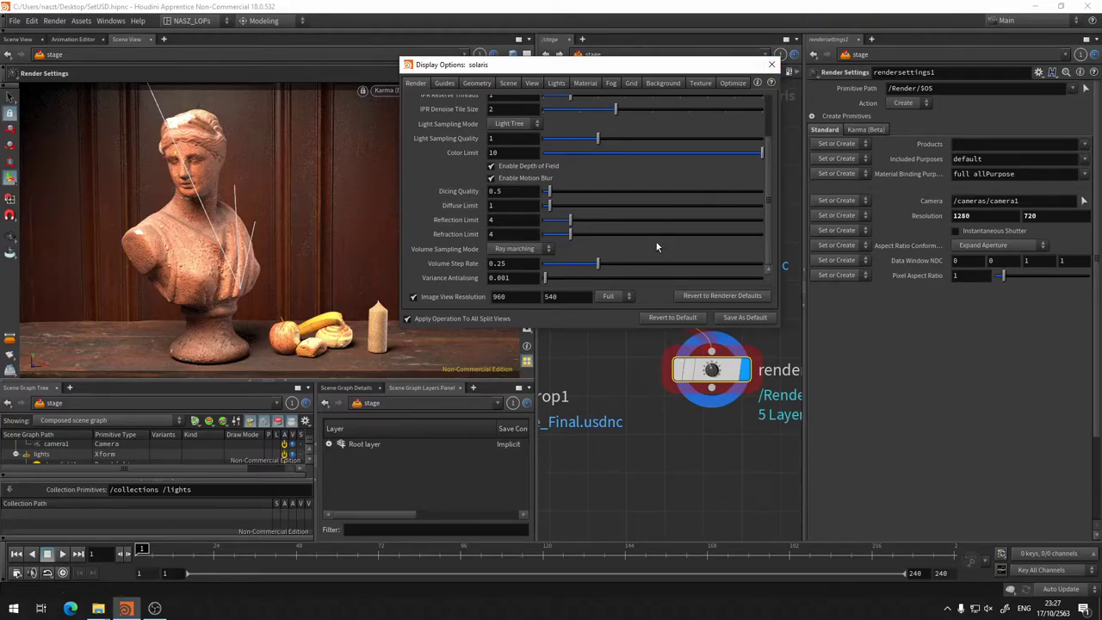
{"action": "scroll", "coordinate": [656, 242], "scroll_direction": "up", "scroll_amount": 3}
{"action": "left_click", "coordinate": [773, 62]}
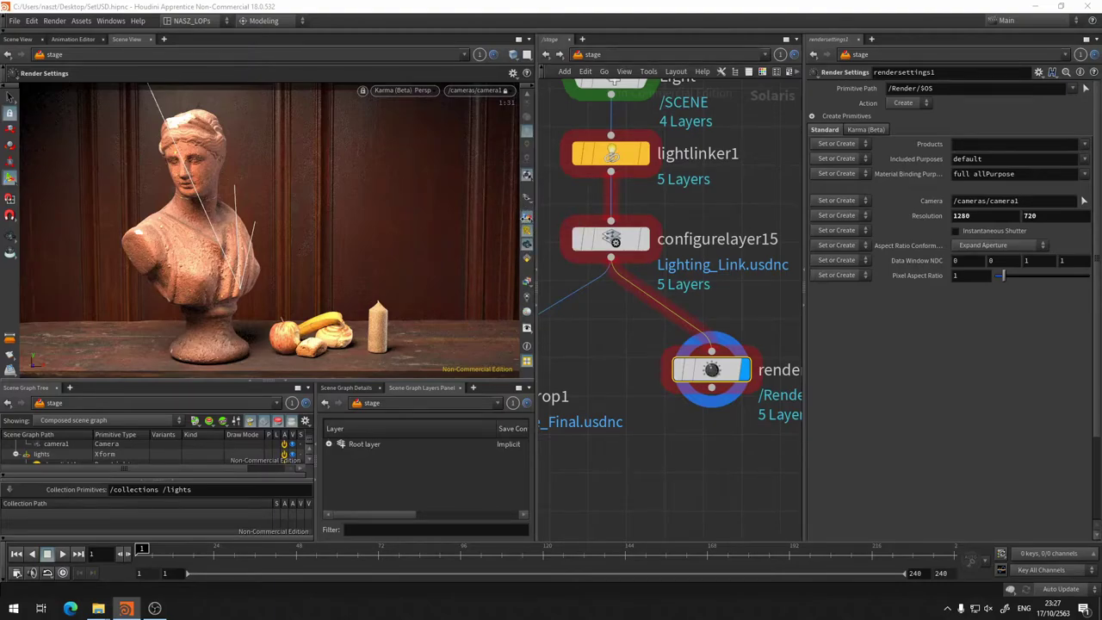
{"action": "left_click", "coordinate": [527, 217]}
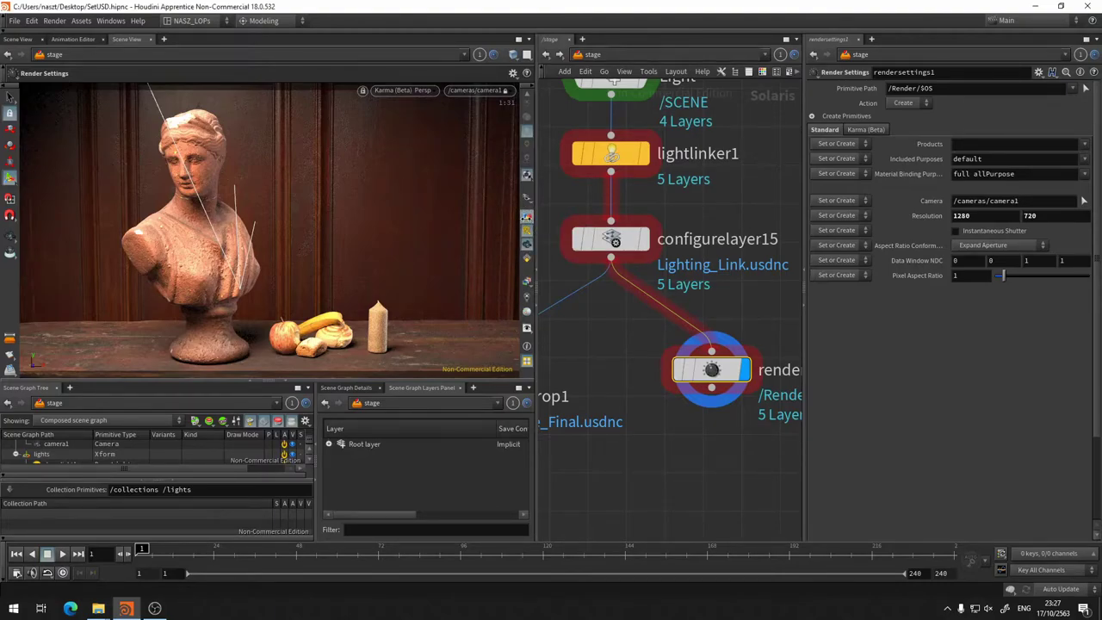
{"action": "left_click", "coordinate": [527, 218]}
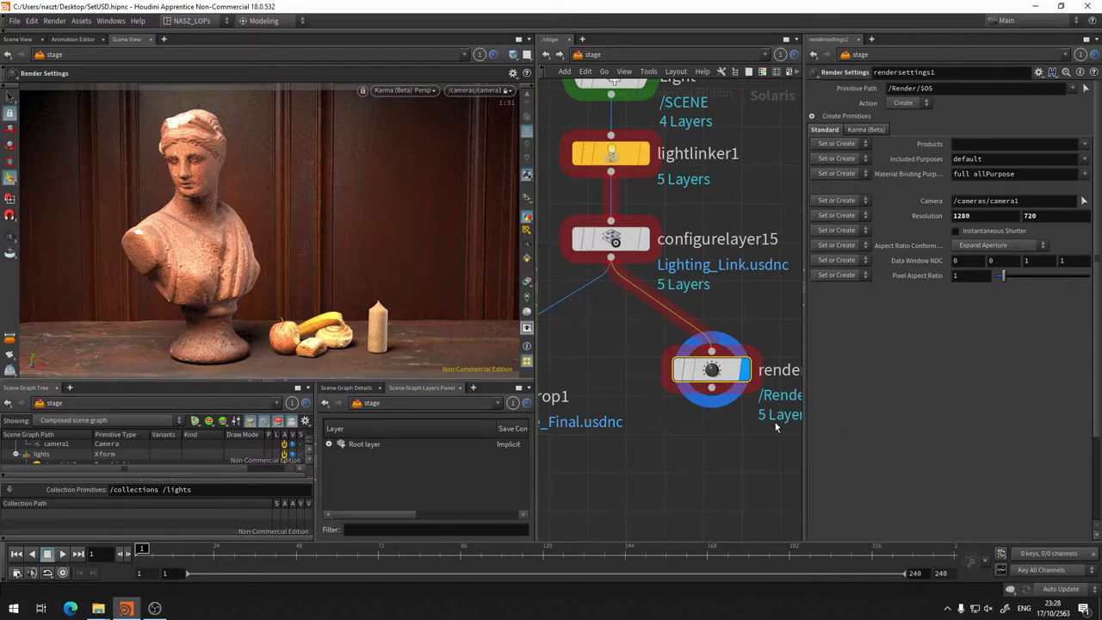
{"action": "middle_click_drag", "start_coordinate": [714, 453], "coordinate": [691, 419]}
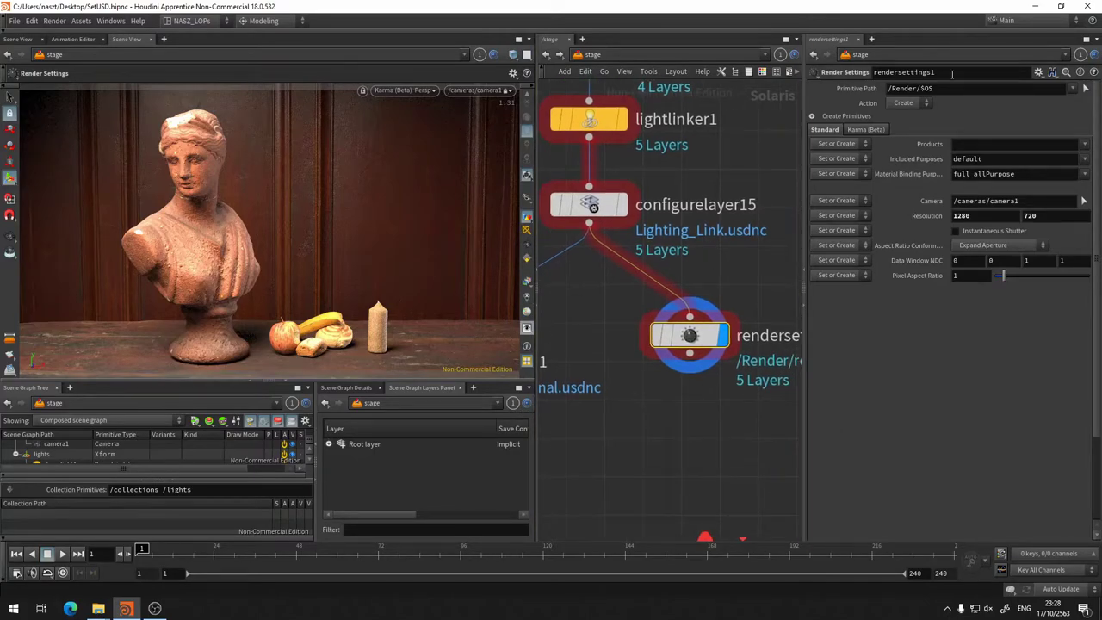
Step: On rendersettings1's Karma tab, set Pixel Samples to Set or Create with value 4, and pan to karma1
{"action": "left_click", "coordinate": [876, 132]}
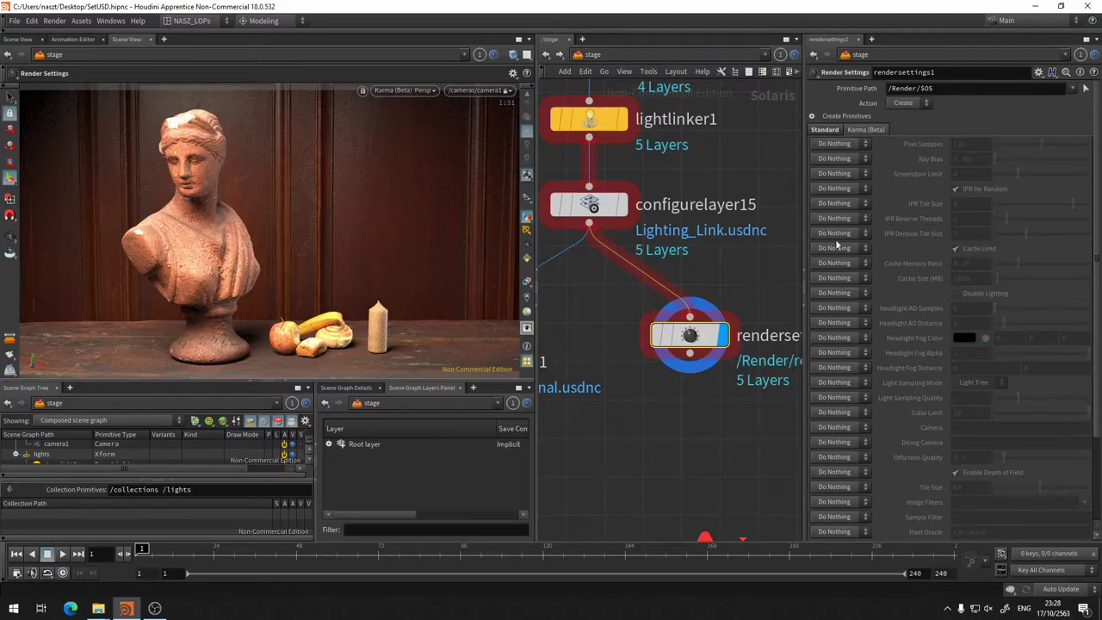
{"action": "left_click", "coordinate": [850, 146]}
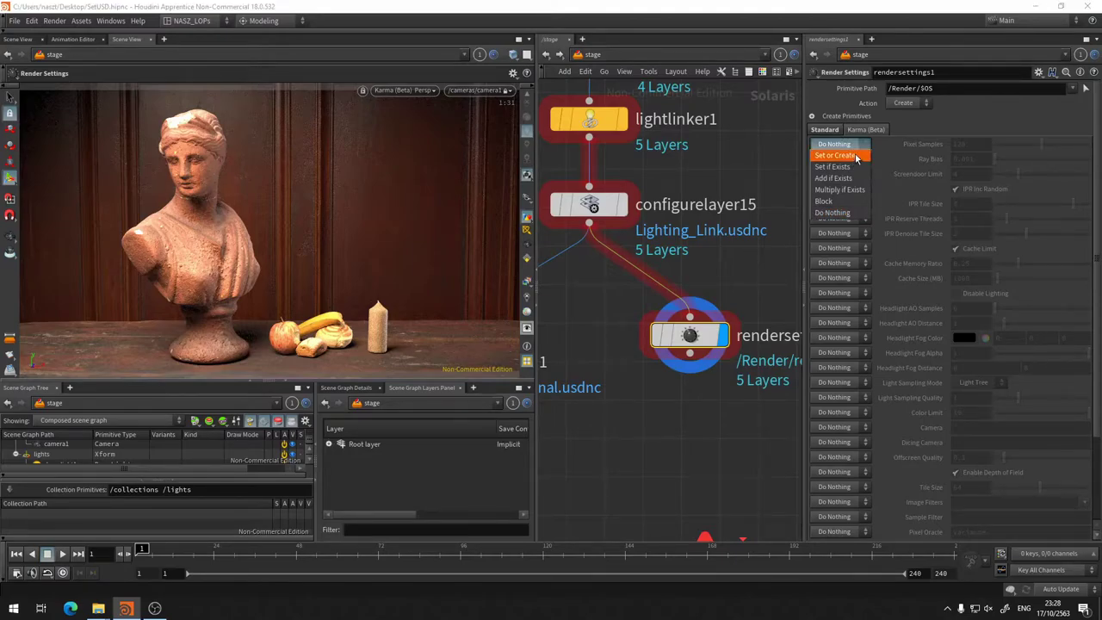
{"action": "left_click", "coordinate": [857, 156]}
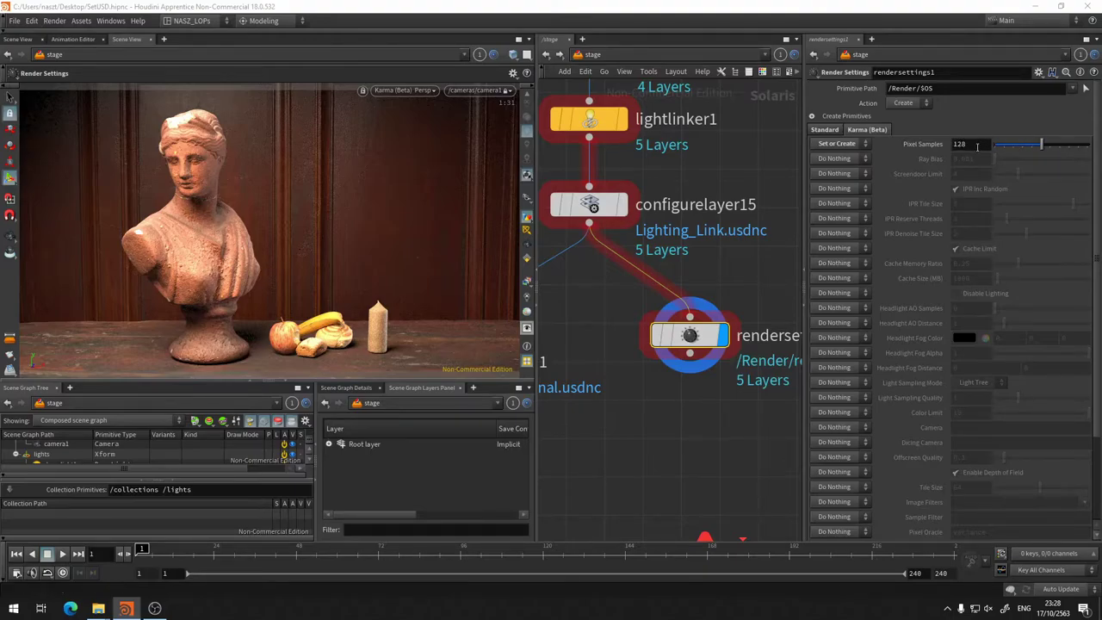
{"action": "left_click", "coordinate": [977, 147]}
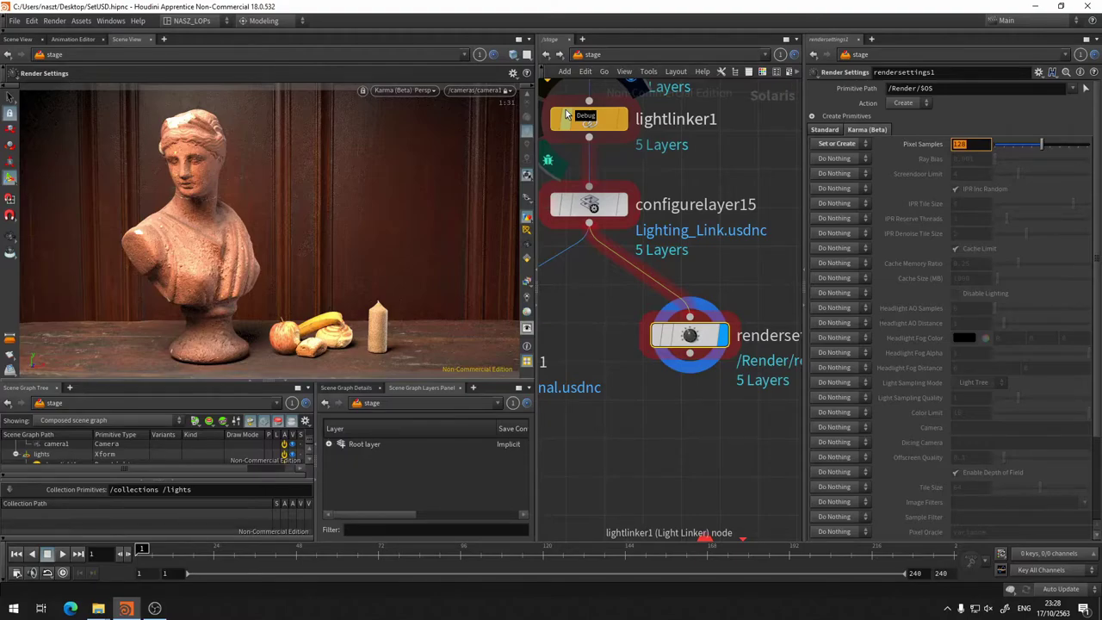
{"action": "type", "text": "25"}
{"action": "type", "text": "6"}
{"action": "key", "text": "Return"}
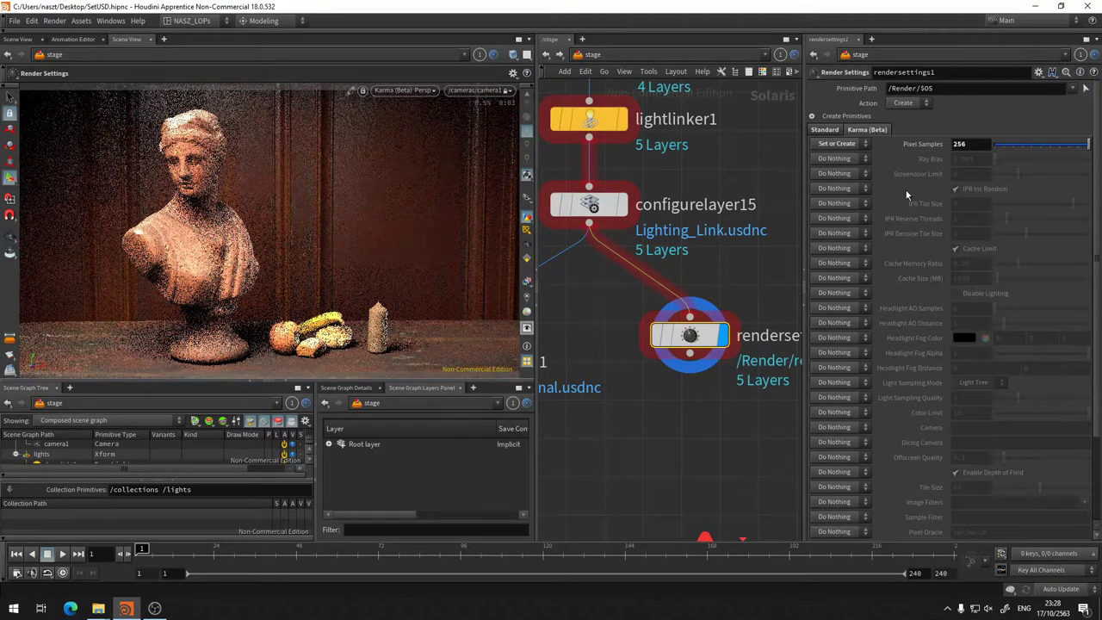
{"action": "type", "text": "4"}
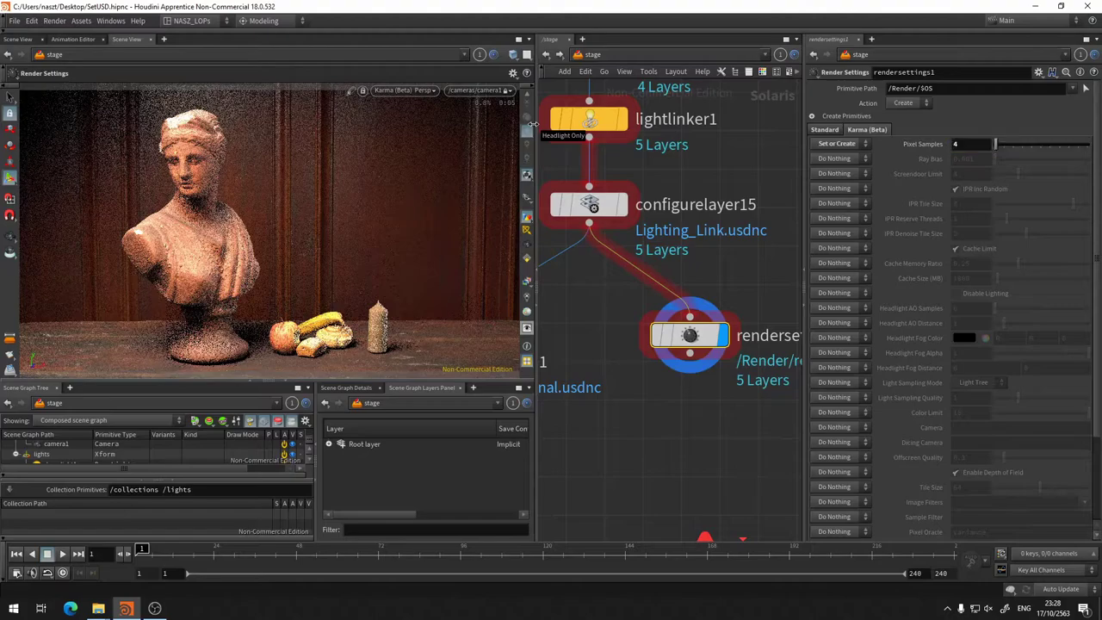
{"action": "key", "text": "Return"}
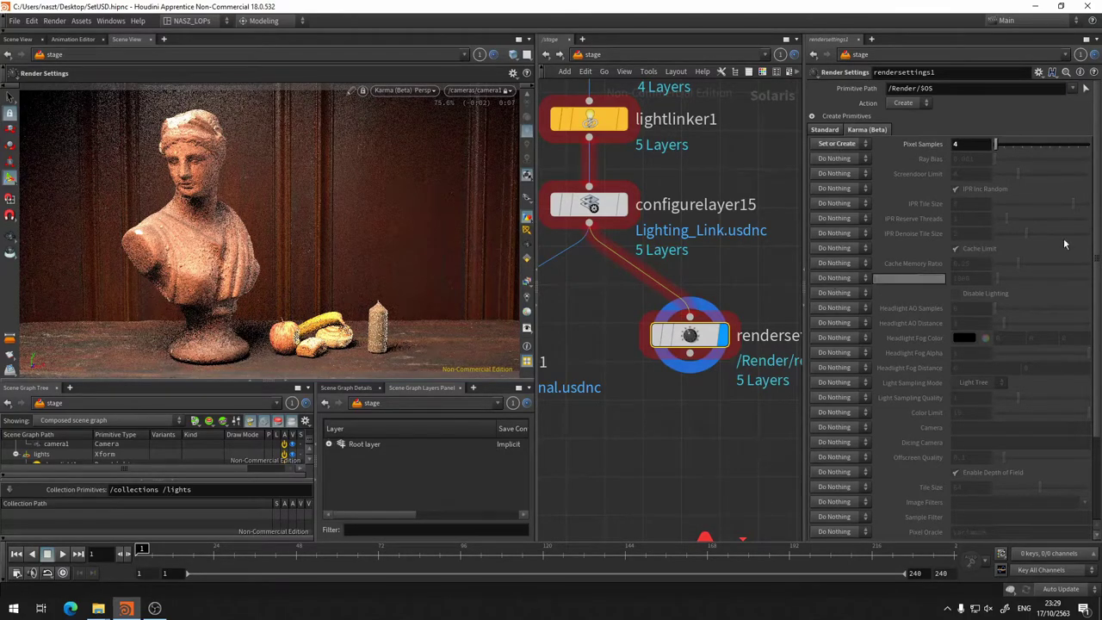
{"action": "mouse_move", "coordinate": [713, 458]}
{"action": "middle_mouse_down"}
{"action": "mouse_move", "coordinate": [654, 359]}
{"action": "mouse_move", "coordinate": [607, 363]}
{"action": "mouse_move", "coordinate": [773, 399]}
{"action": "mouse_move", "coordinate": [702, 356]}
{"action": "middle_mouse_up"}
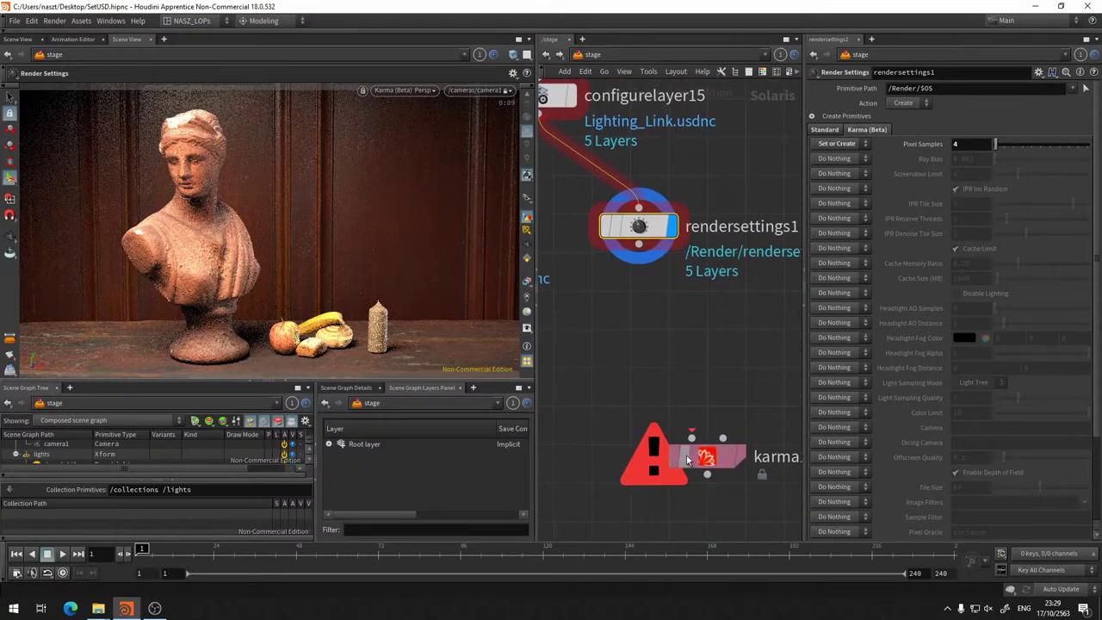
Step: Move karma1 down and left, away from rendersettings1, and bring up the node menu at rendersettings1's output
{"action": "left_click_drag", "start_coordinate": [706, 456], "coordinate": [630, 319]}
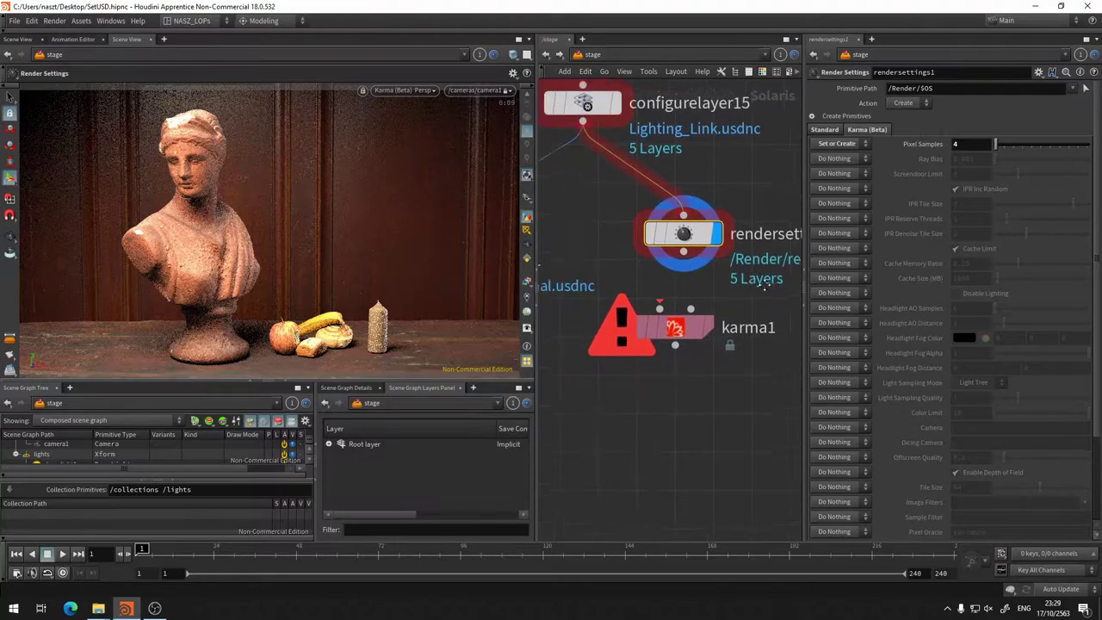
{"action": "middle_click_drag", "start_coordinate": [612, 387], "coordinate": [648, 408]}
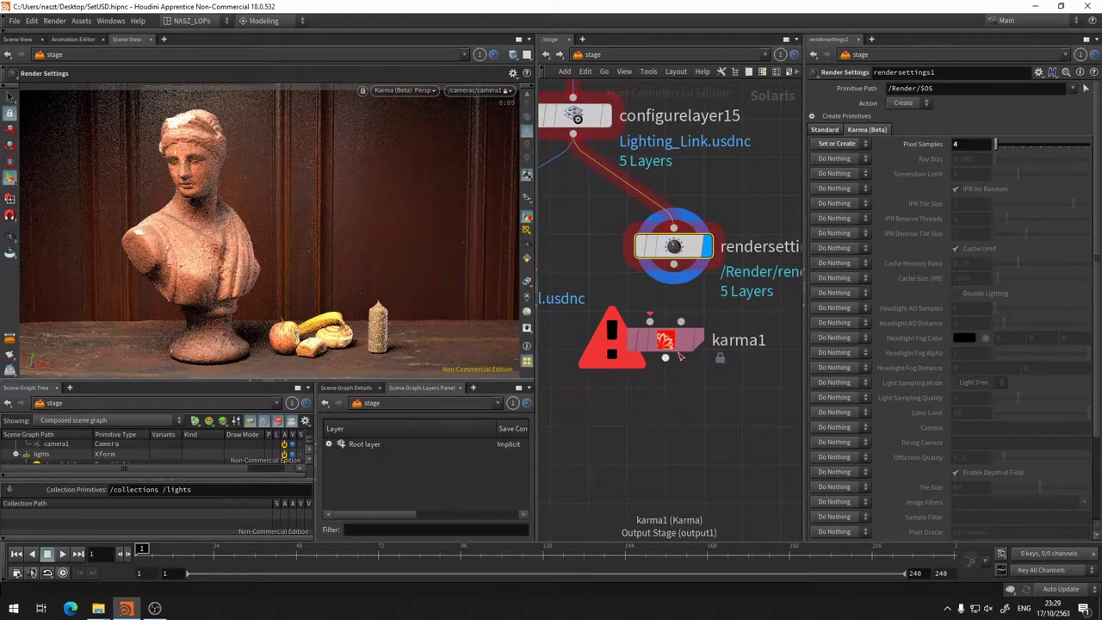
{"action": "left_click_drag", "start_coordinate": [679, 352], "coordinate": [633, 416]}
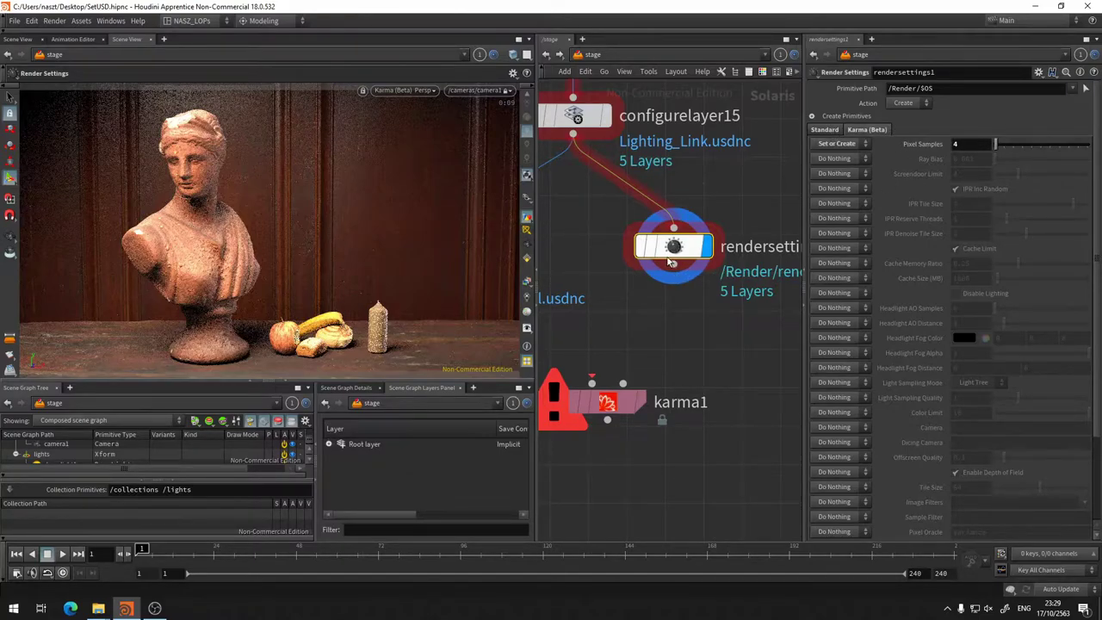
{"action": "mouse_move", "coordinate": [675, 266]}
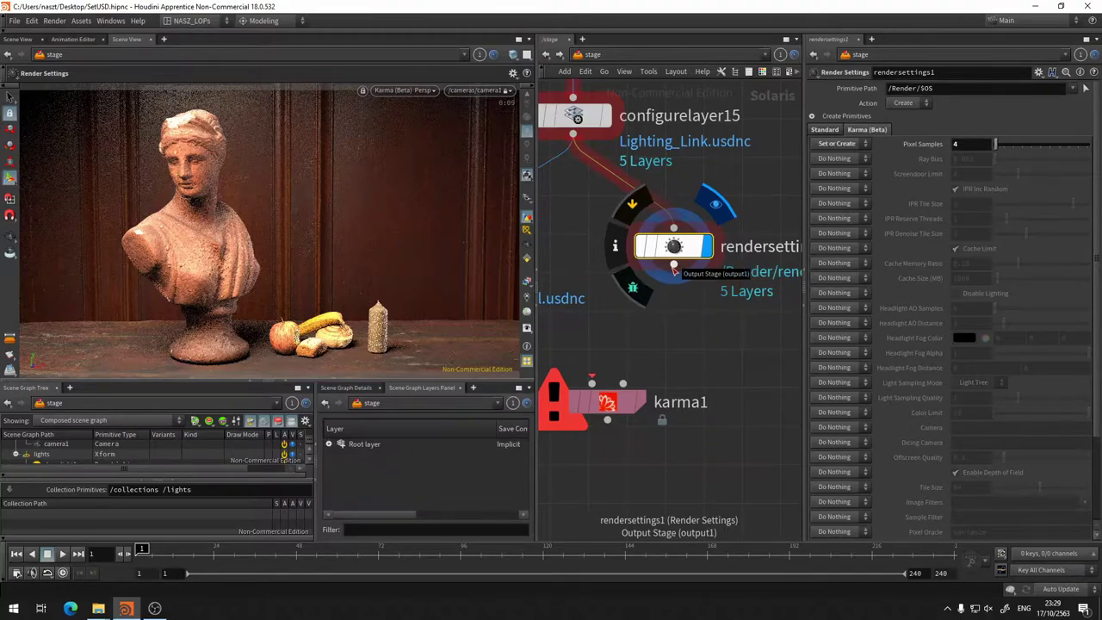
{"action": "left_click", "coordinate": [674, 271]}
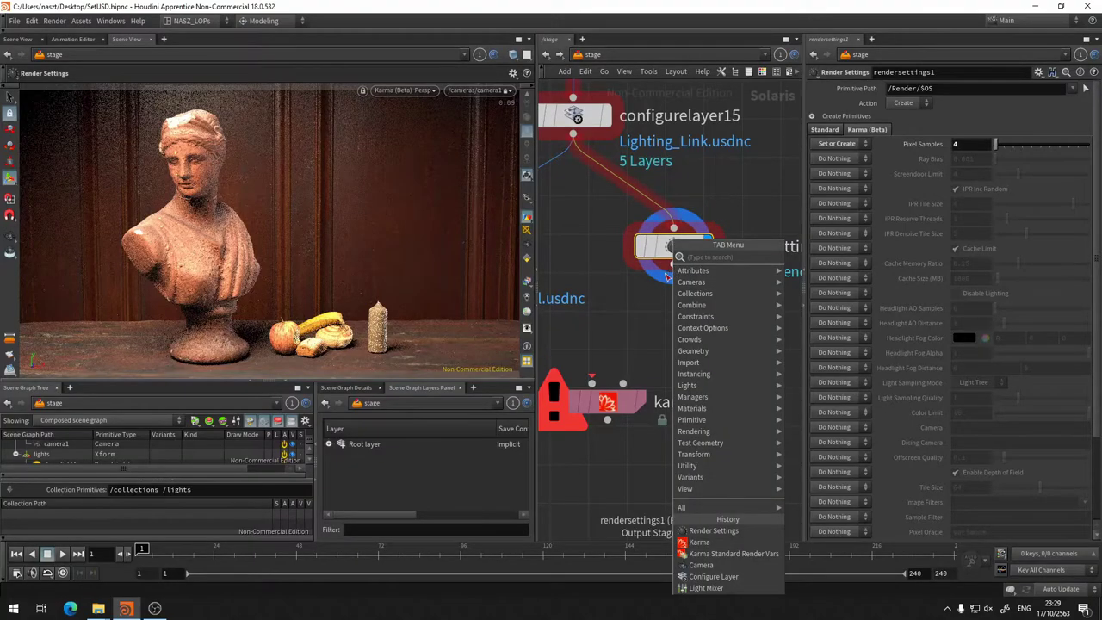
Step: Add a Render Var node wired below rendersettings1 and give it the display flag
{"action": "type", "text": "ren"}
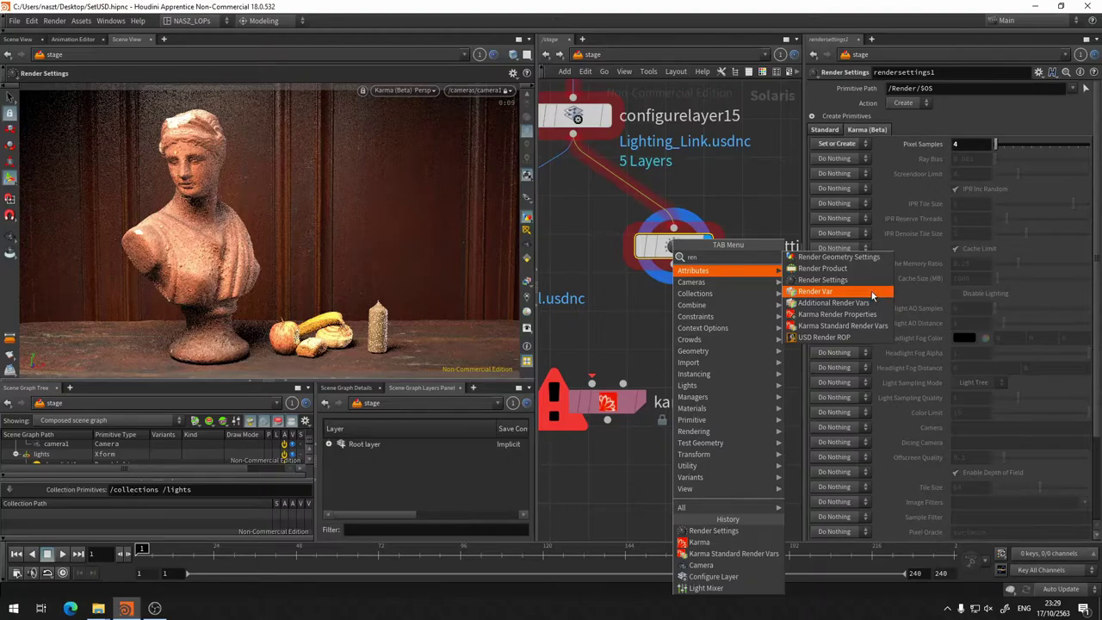
{"action": "left_click", "coordinate": [871, 295]}
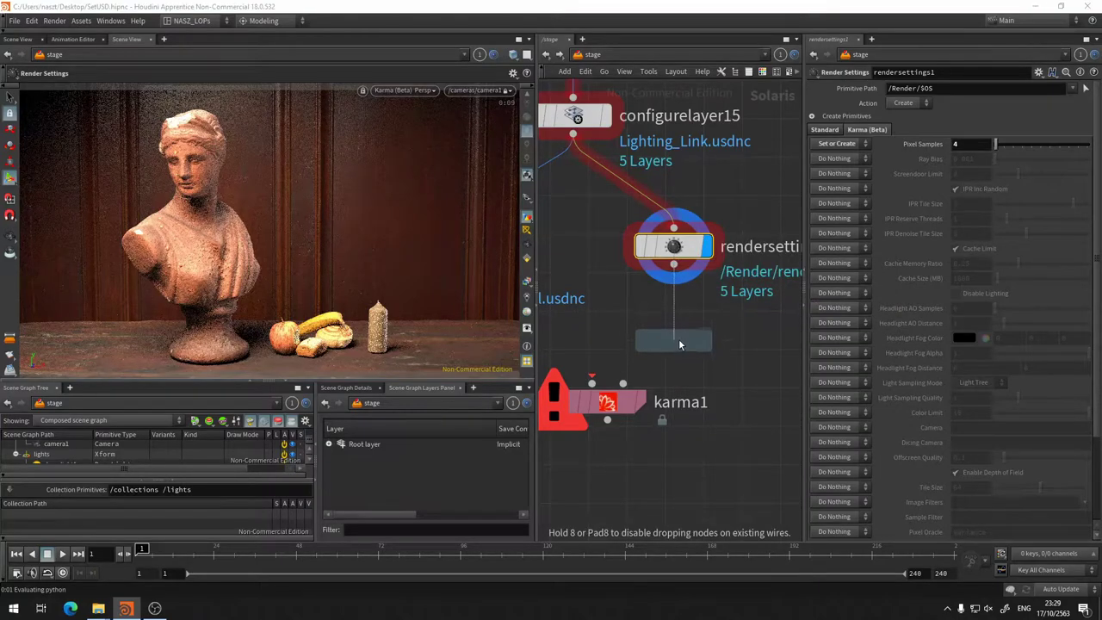
{"action": "left_click", "coordinate": [676, 338]}
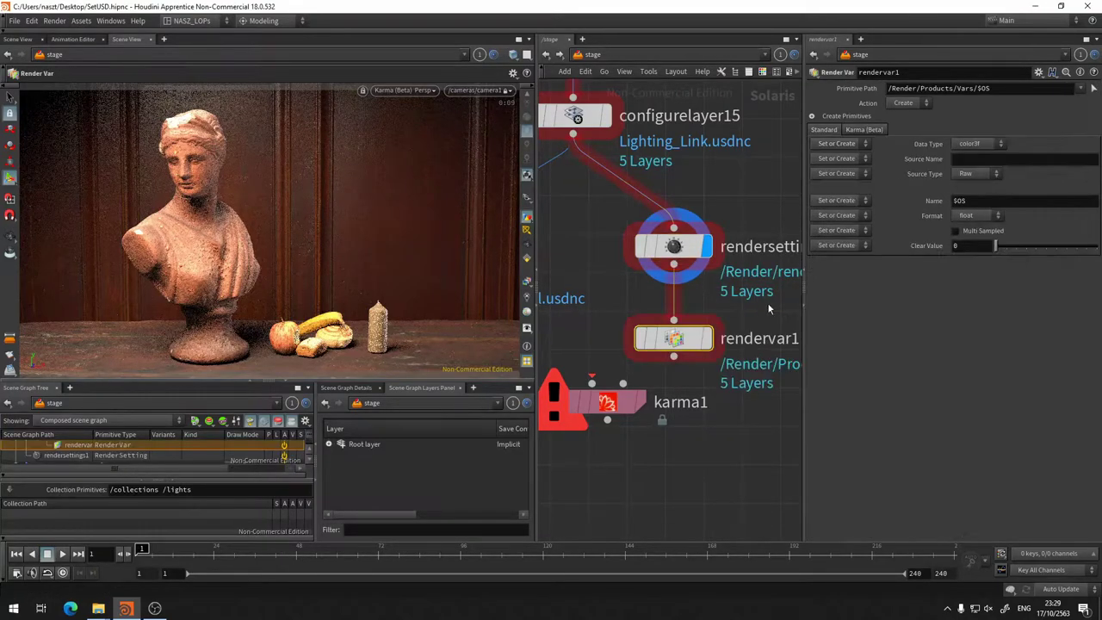
{"action": "left_click", "coordinate": [707, 343]}
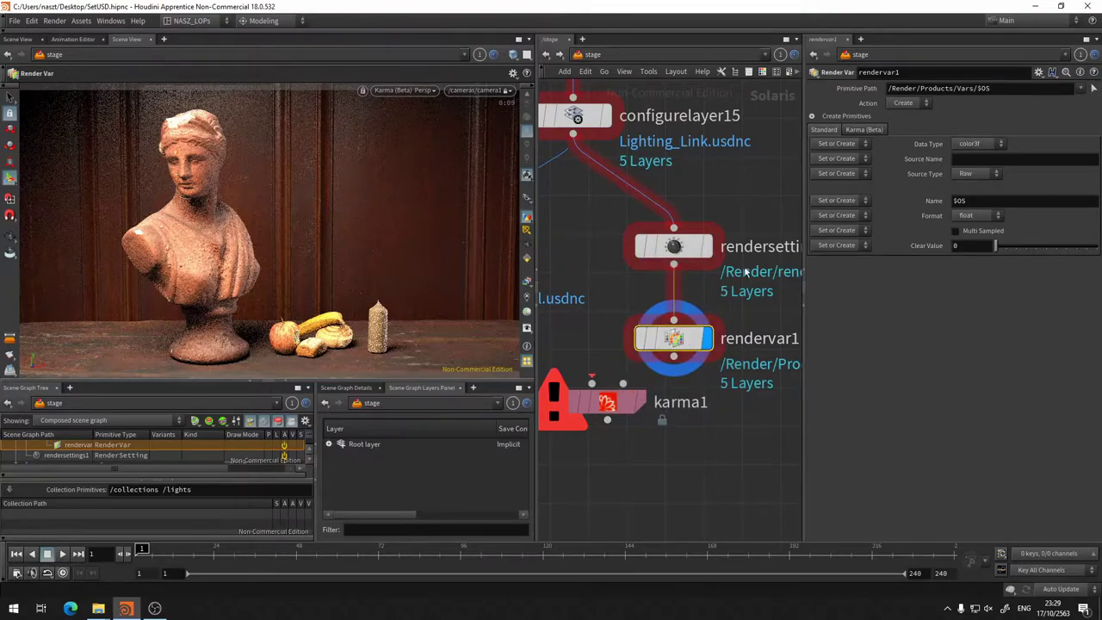
{"action": "left_click", "coordinate": [986, 158]}
Step: Try Set or Create on rendervar1's second Karma option, then revert it to Do Nothing
{"action": "left_click", "coordinate": [866, 130]}
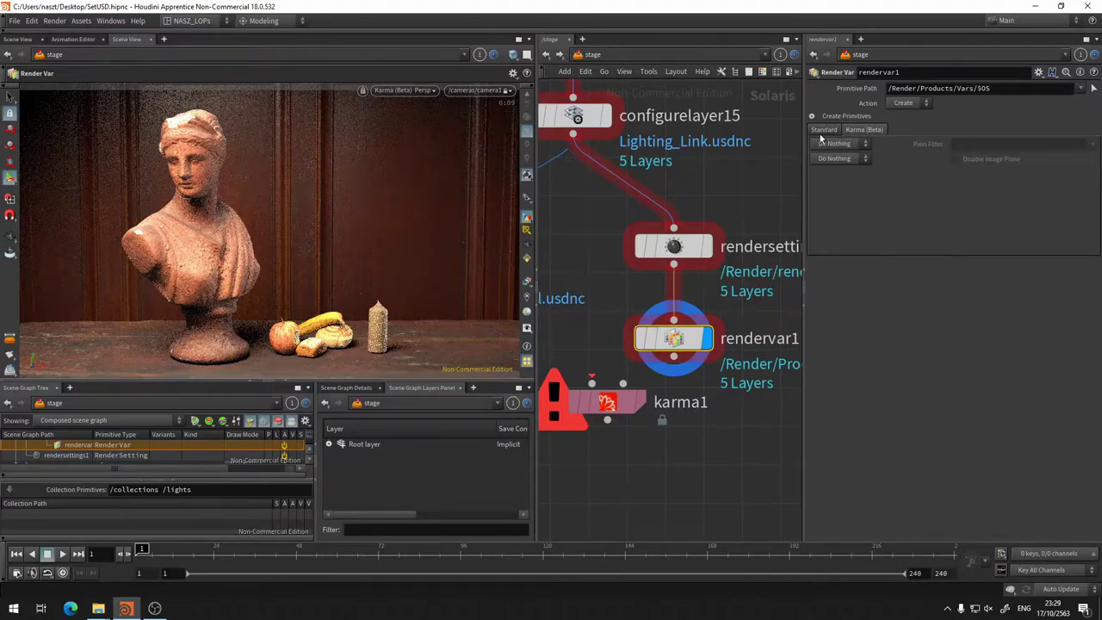
{"action": "left_click", "coordinate": [857, 160]}
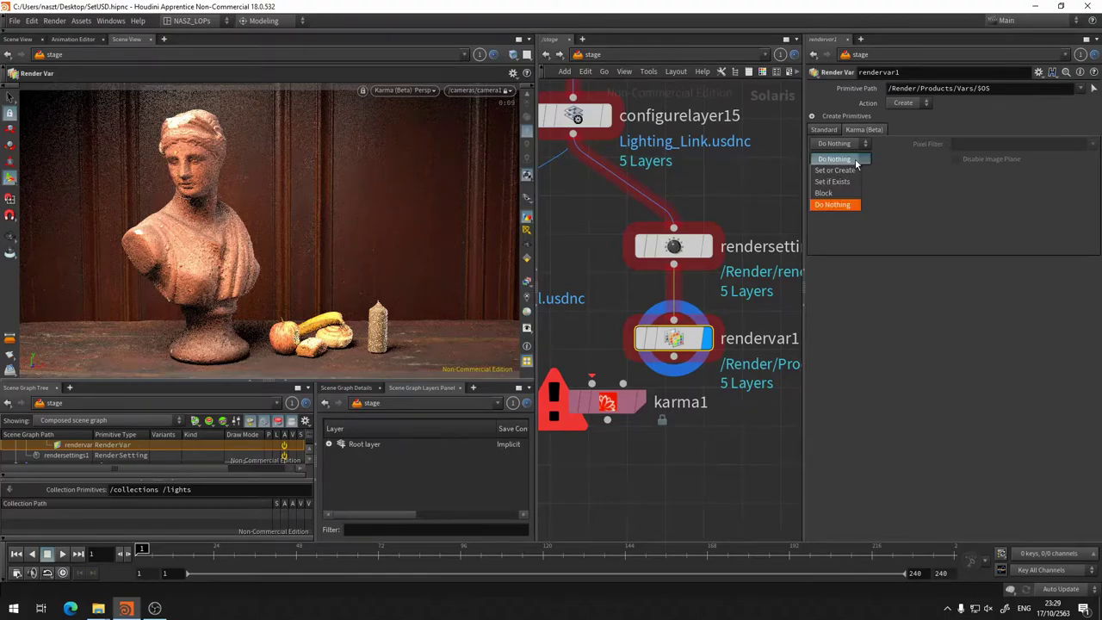
{"action": "left_click", "coordinate": [839, 170]}
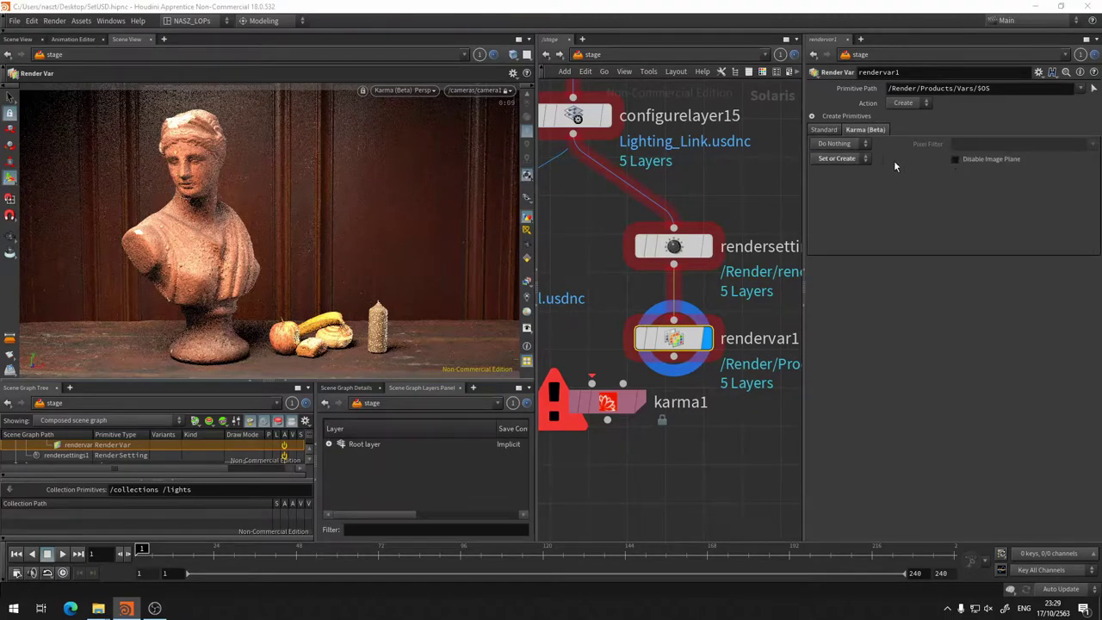
{"action": "left_click", "coordinate": [857, 158]}
{"action": "left_click", "coordinate": [858, 151]}
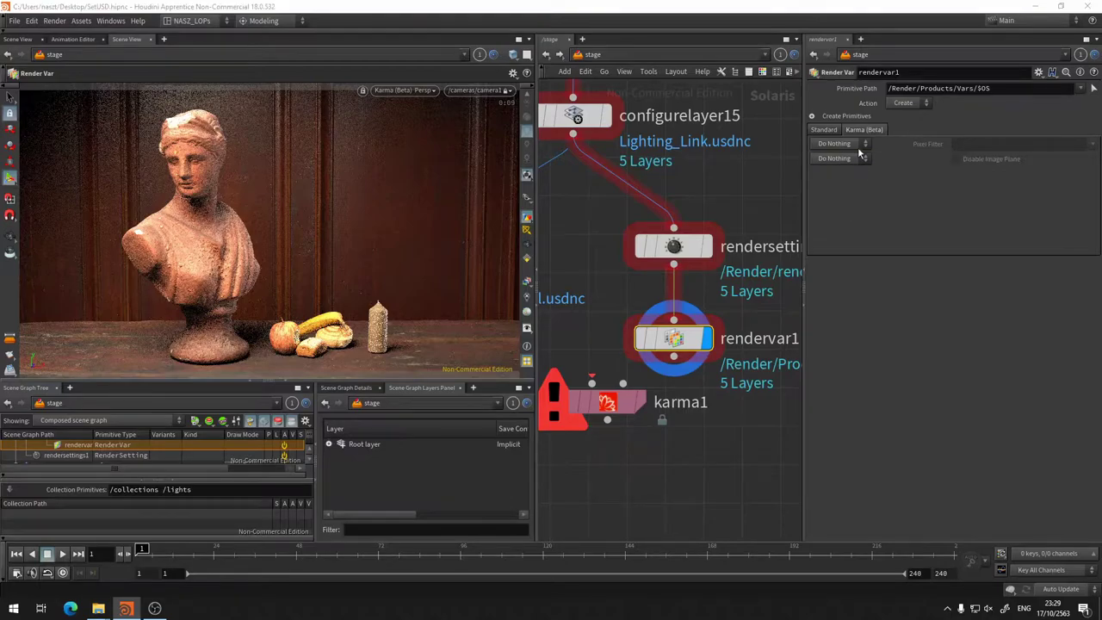
Step: Test the Pixel Filter override, reset it to Do Nothing, and return to the standard render var parameters
{"action": "left_click", "coordinate": [861, 144]}
{"action": "left_click", "coordinate": [834, 154]}
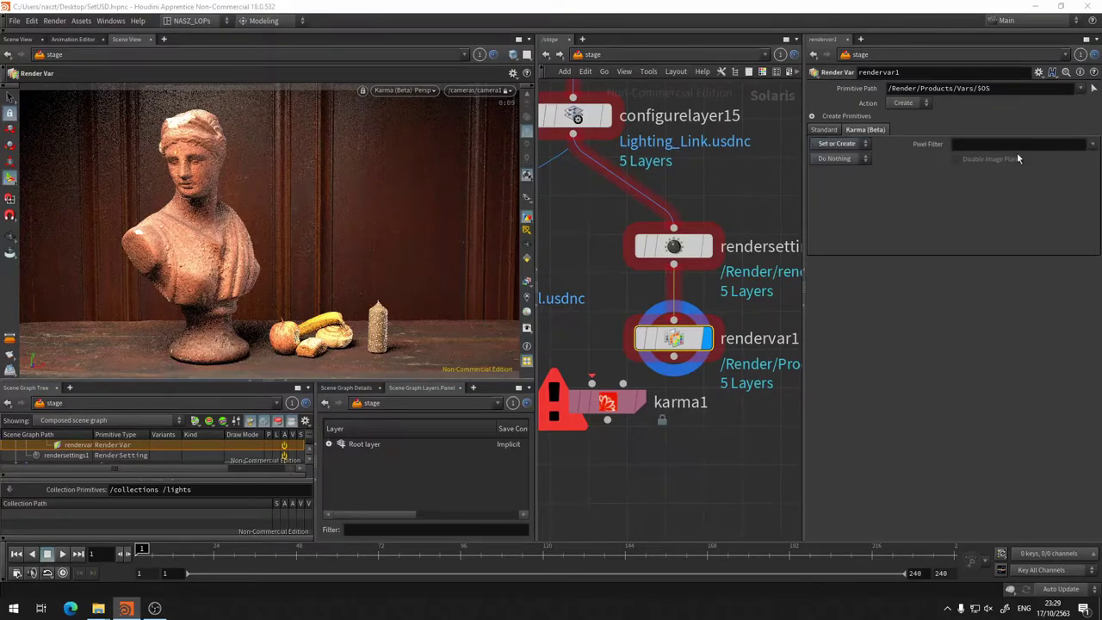
{"action": "left_click", "coordinate": [1090, 145]}
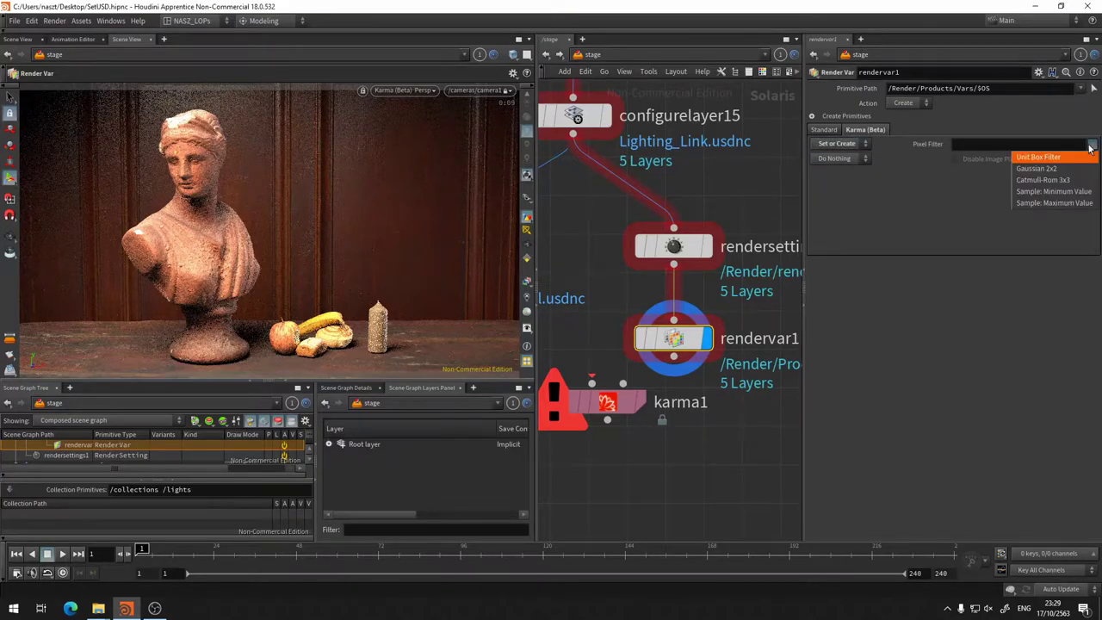
{"action": "left_click", "coordinate": [859, 148]}
{"action": "left_click", "coordinate": [859, 144]}
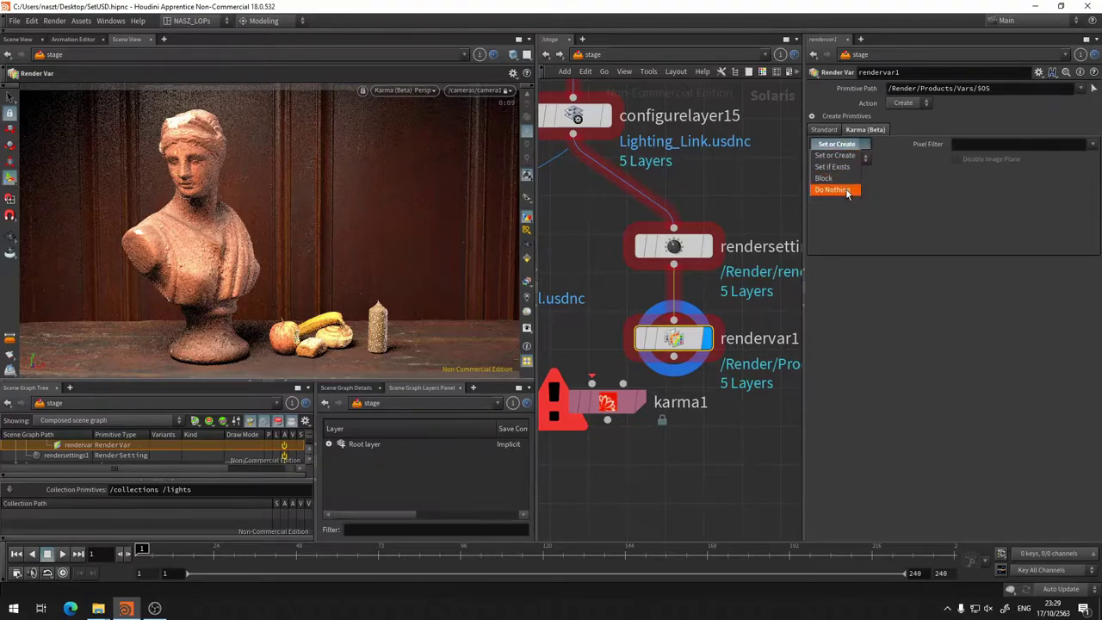
{"action": "left_click", "coordinate": [832, 190]}
{"action": "left_click", "coordinate": [824, 129]}
{"action": "left_click", "coordinate": [1075, 158]}
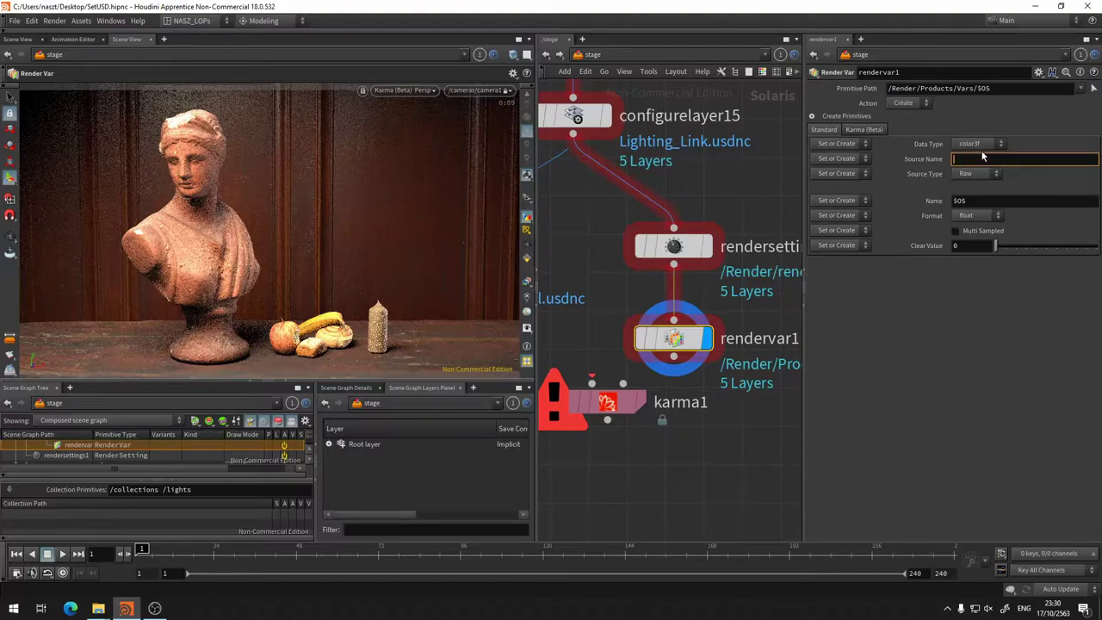
{"action": "left_click", "coordinate": [980, 217]}
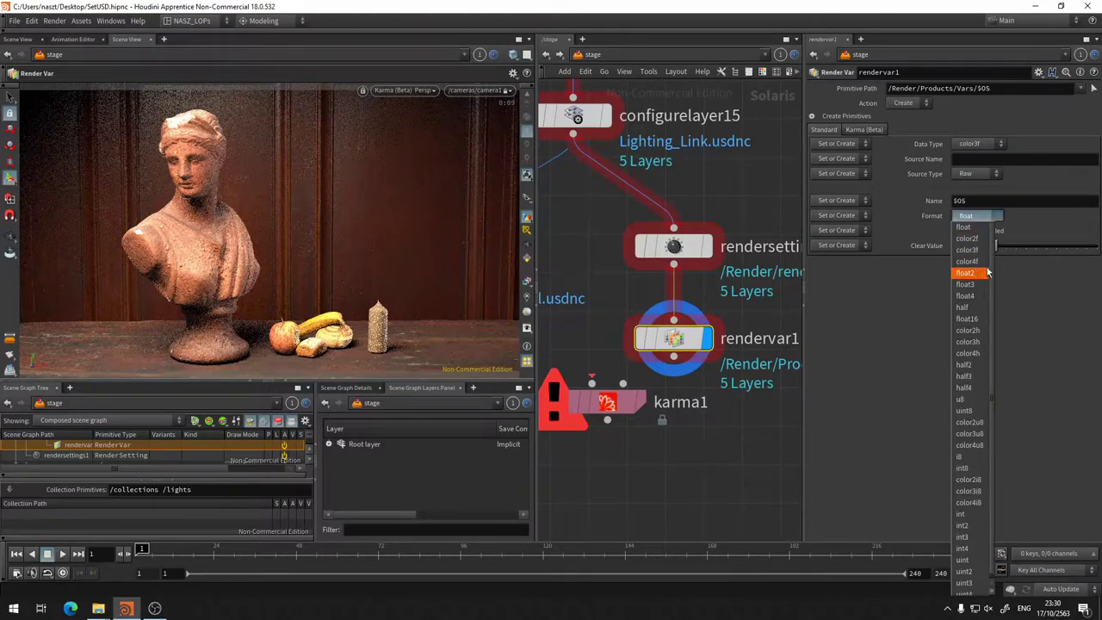
{"action": "left_click", "coordinate": [1055, 320]}
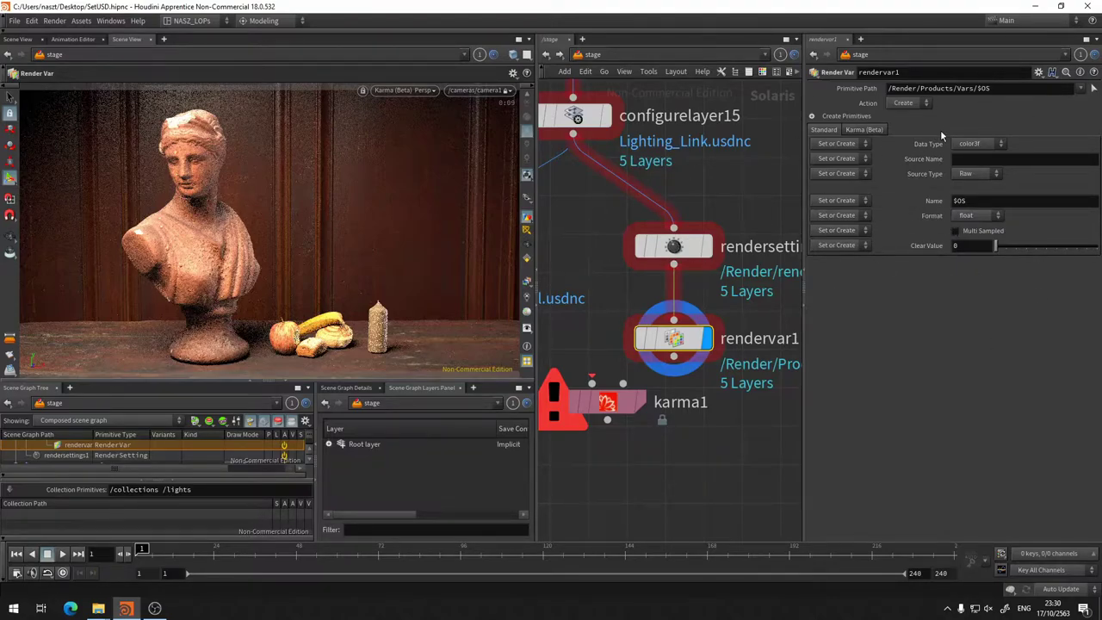
Step: Rearrange rendersettings1 and rendervar1 so they sit neatly together in the network
{"action": "middle_click_drag", "start_coordinate": [748, 468], "coordinate": [775, 371]}
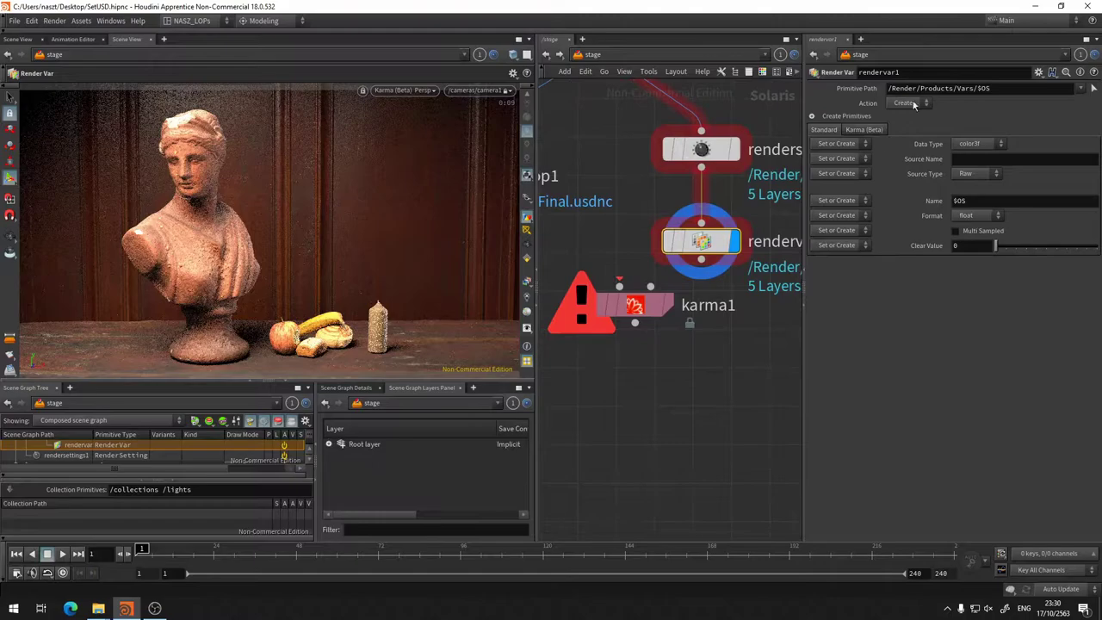
{"action": "middle_click_drag", "start_coordinate": [712, 281], "coordinate": [626, 302]}
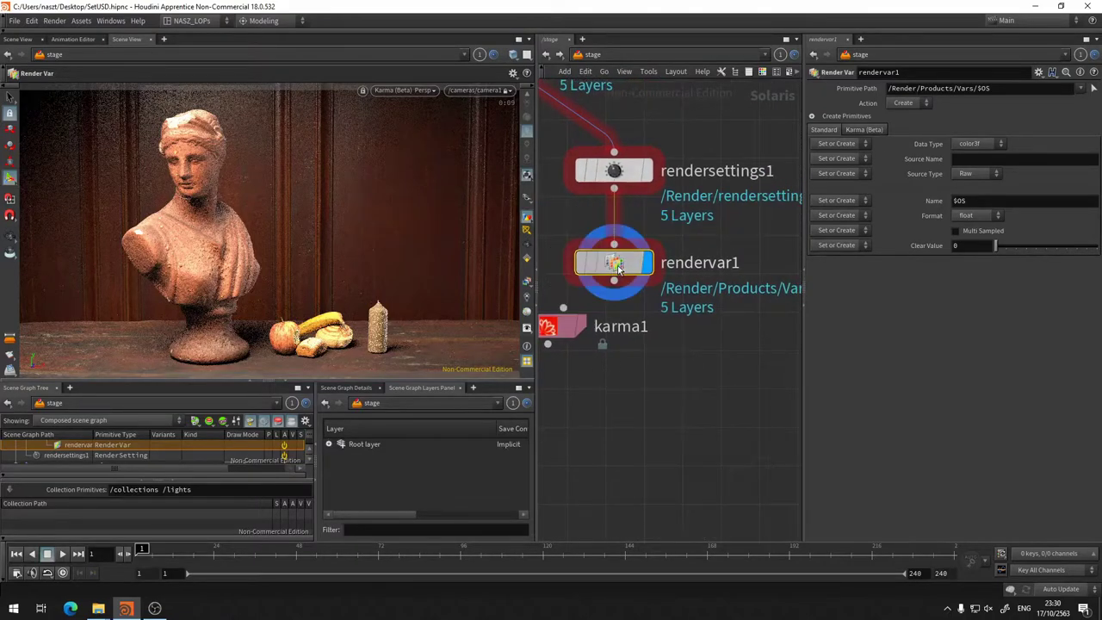
{"action": "left_click_drag", "start_coordinate": [617, 269], "coordinate": [779, 308]}
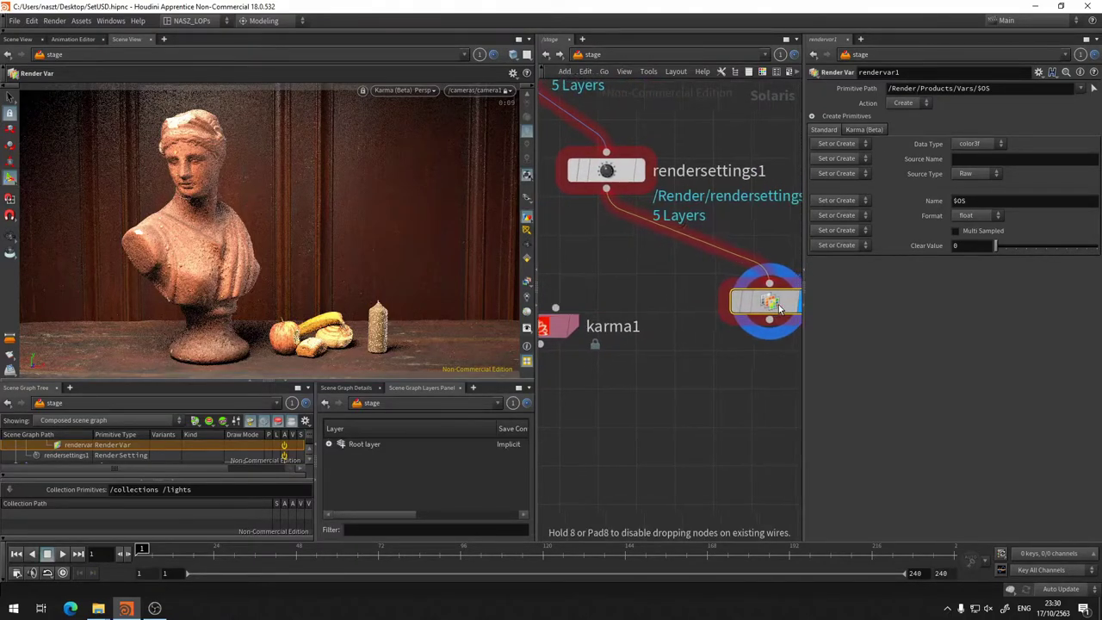
{"action": "middle_click_drag", "start_coordinate": [623, 271], "coordinate": [701, 277]}
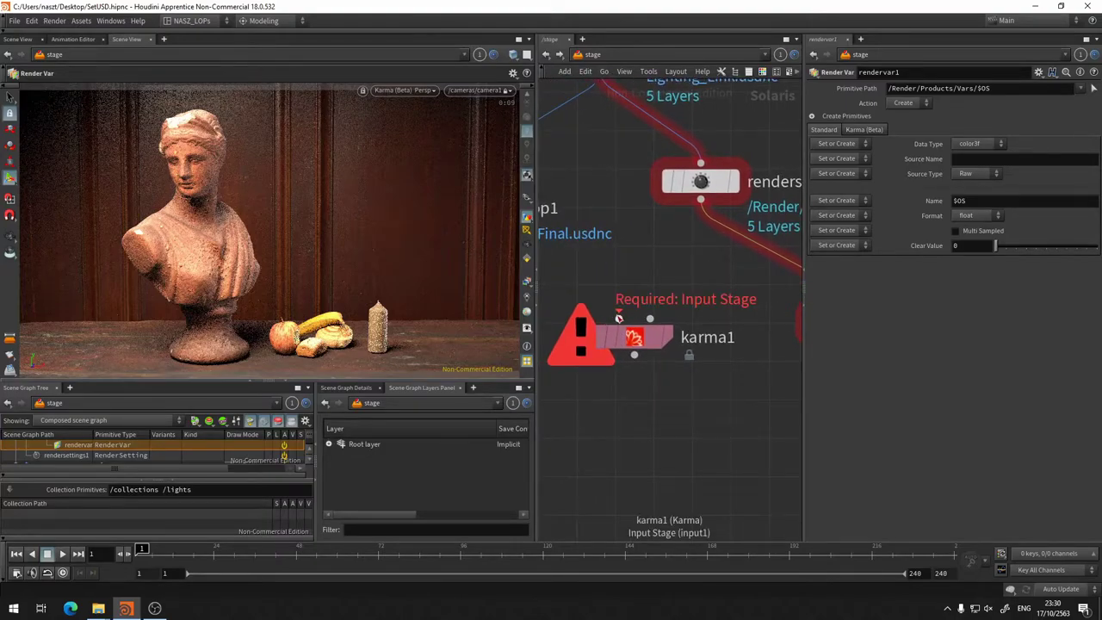
{"action": "mouse_move", "coordinate": [700, 201]}
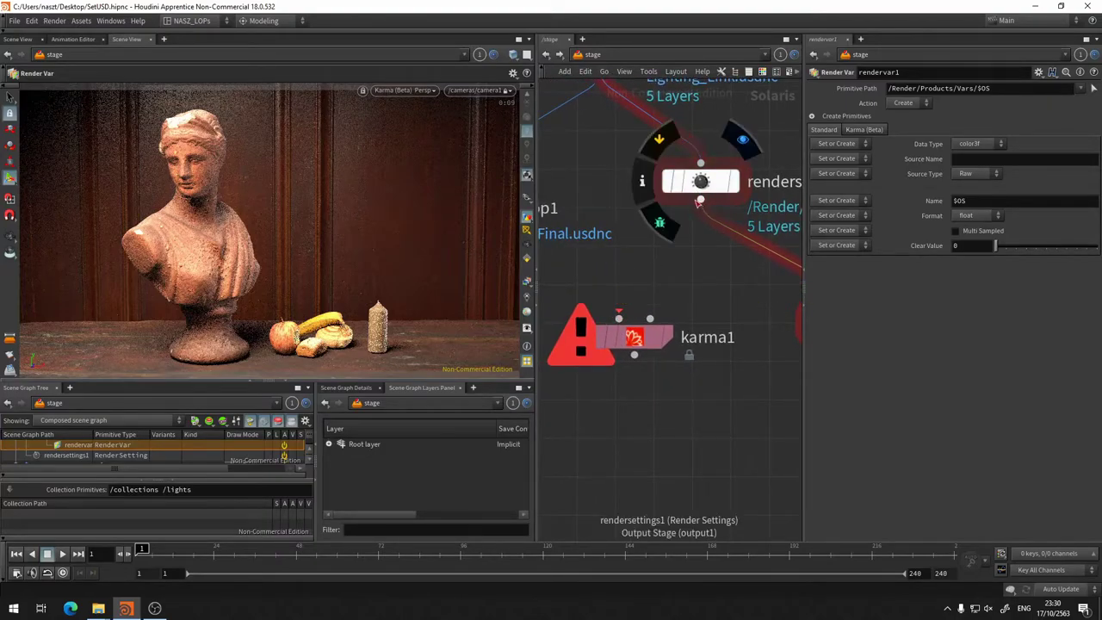
{"action": "middle_click_drag", "start_coordinate": [662, 162], "coordinate": [704, 197]}
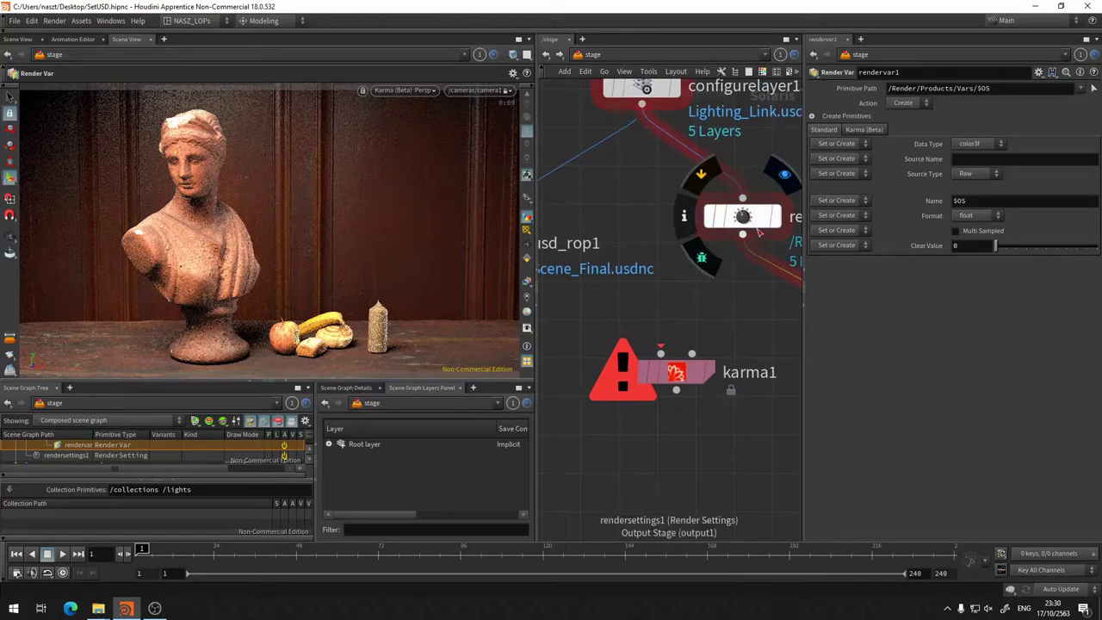
{"action": "scroll", "coordinate": [742, 311], "scroll_direction": "down", "scroll_amount": 3}
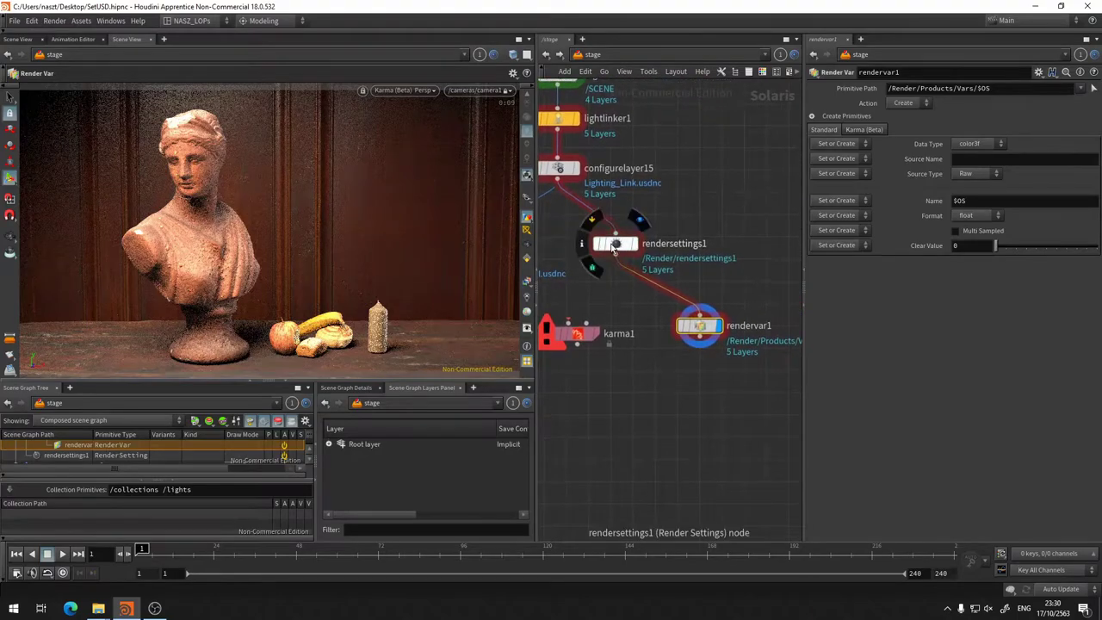
{"action": "left_click_drag", "start_coordinate": [614, 247], "coordinate": [706, 253]}
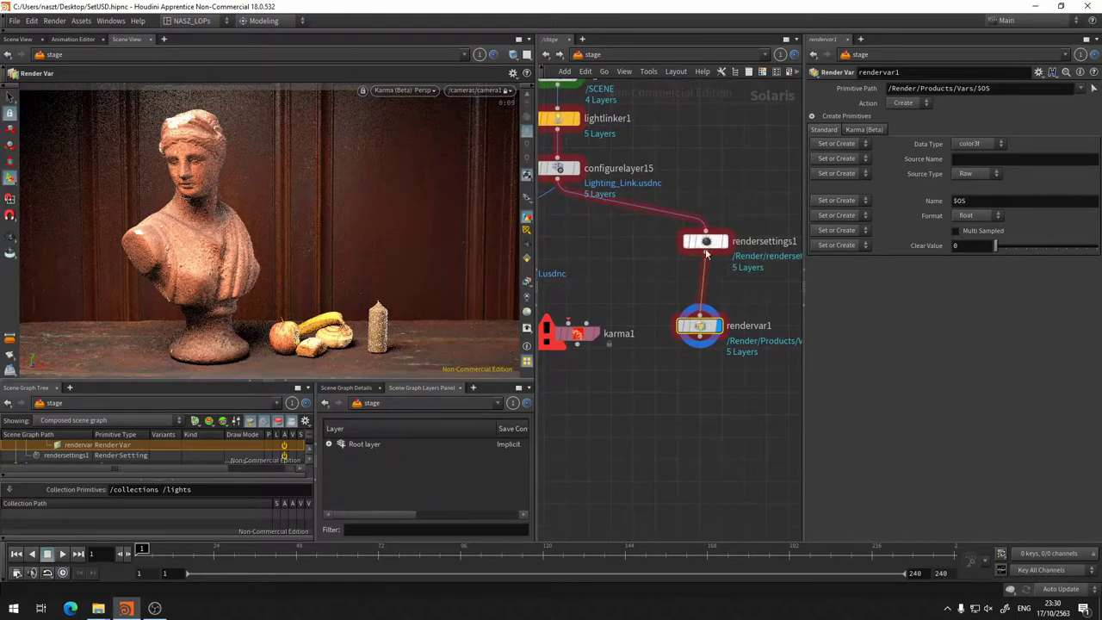
{"action": "left_click_drag", "start_coordinate": [699, 326], "coordinate": [705, 297]}
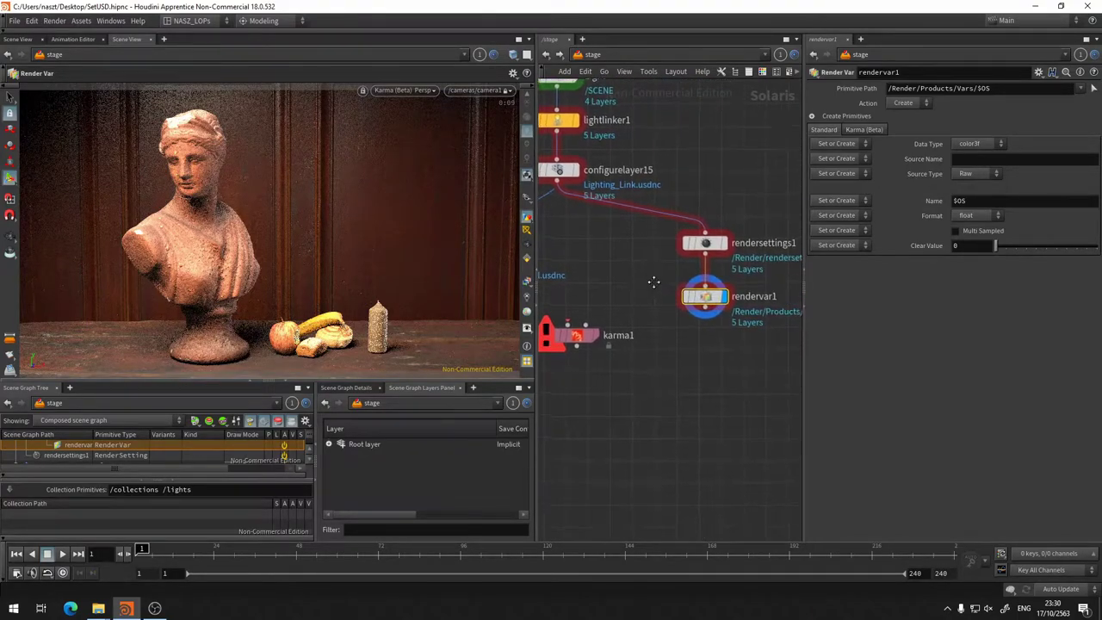
Step: Place karma1 beside usd_rop1, wire configurelayer15 into it, and make karma1 the displayed node
{"action": "middle_click_drag", "start_coordinate": [655, 282], "coordinate": [715, 315]}
{"action": "left_click_drag", "start_coordinate": [637, 371], "coordinate": [658, 295]}
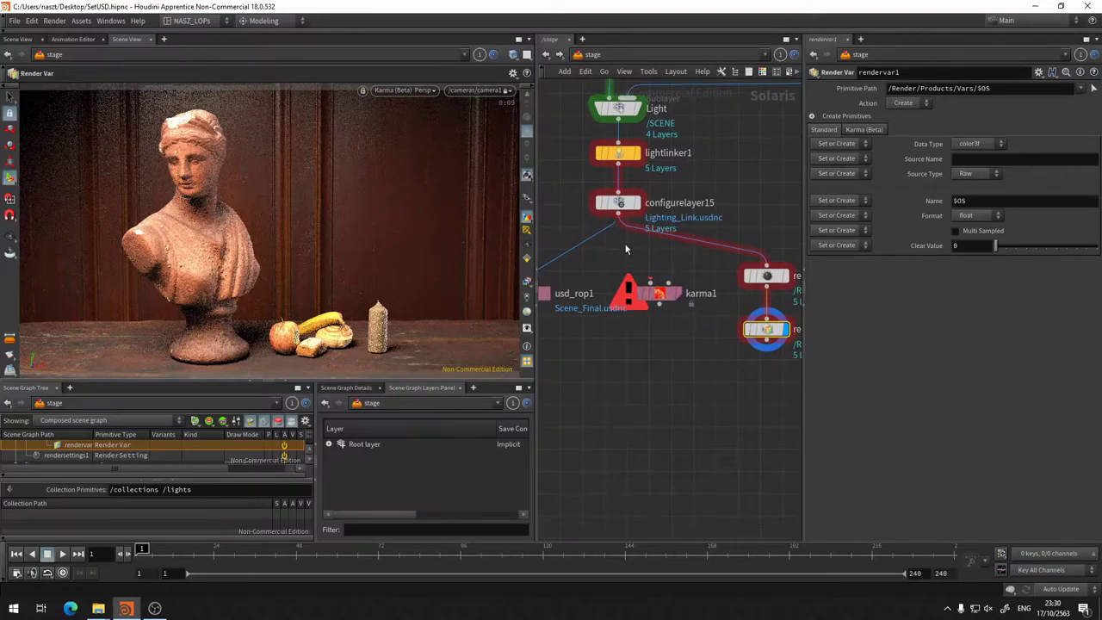
{"action": "left_click", "coordinate": [617, 214]}
{"action": "left_click", "coordinate": [661, 291]}
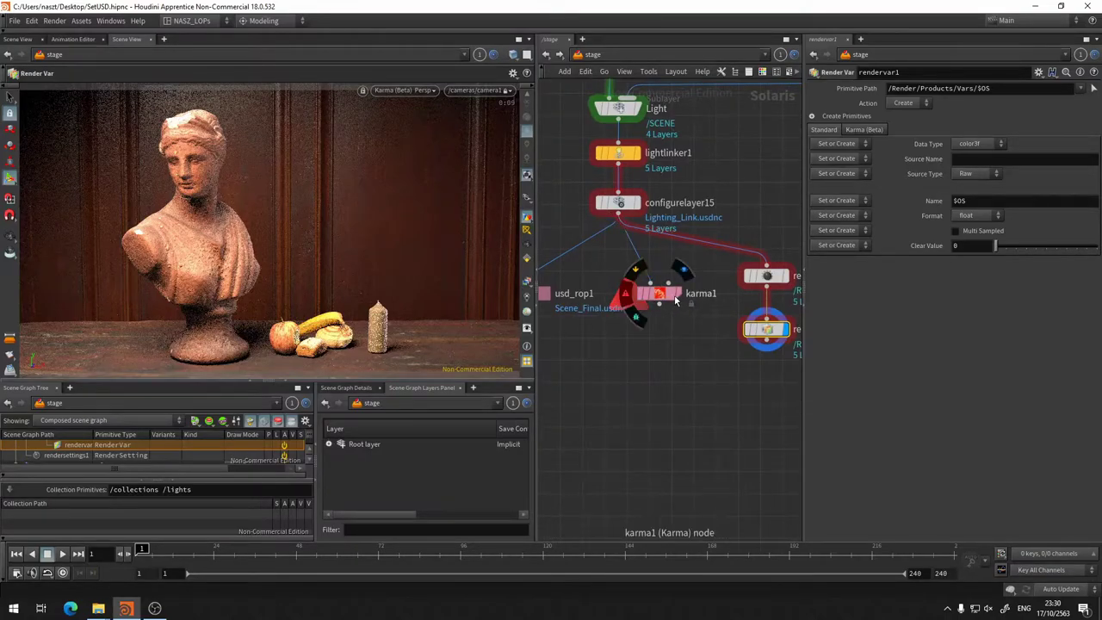
{"action": "left_click", "coordinate": [676, 299]}
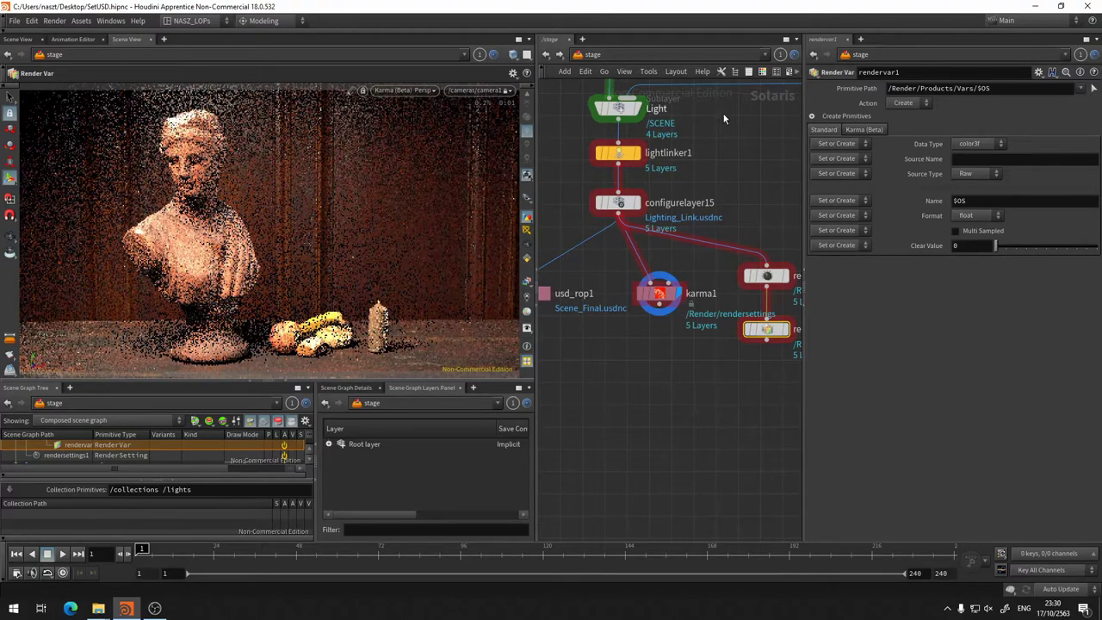
Step: Open karma1's settings and review camera1, the 1280 x 720 resolution and aspect-ratio conform options
{"action": "left_click", "coordinate": [658, 298]}
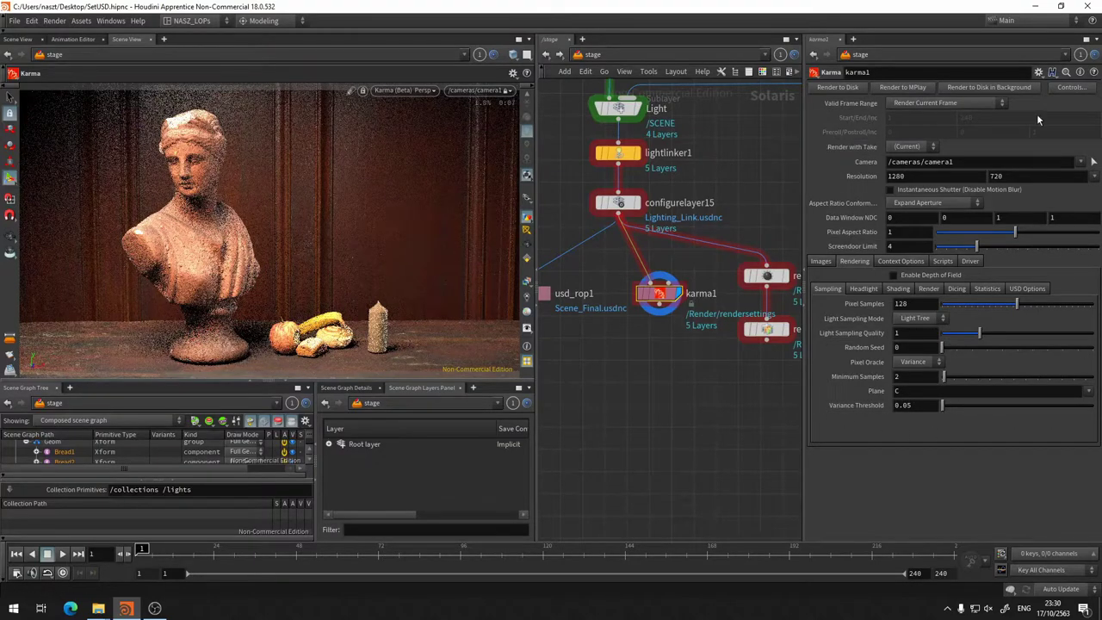
{"action": "left_click", "coordinate": [767, 275]}
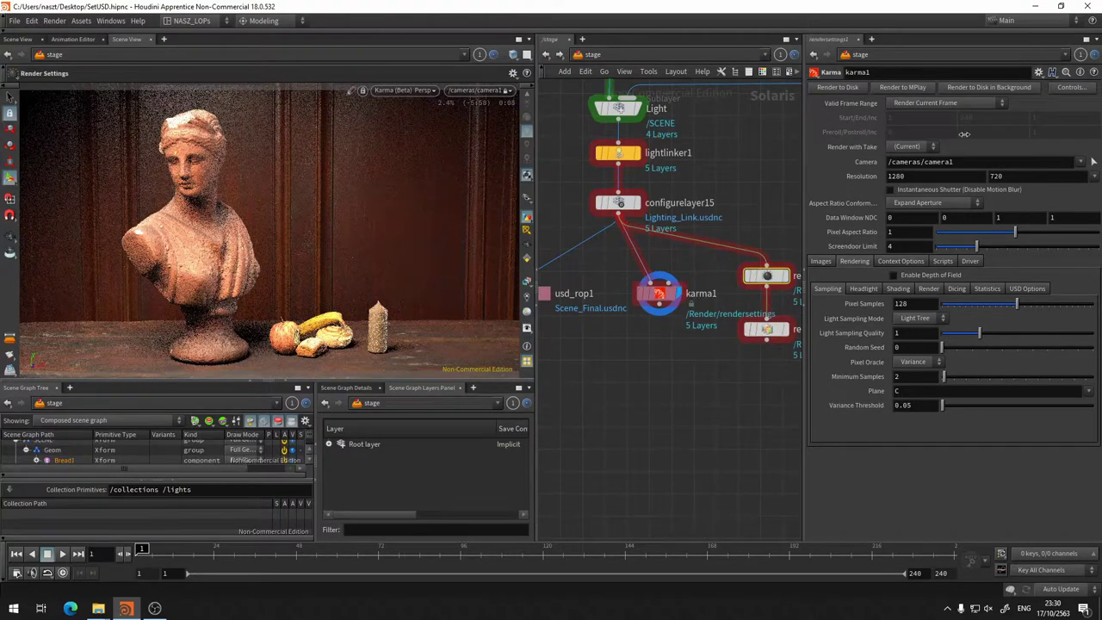
{"action": "left_click", "coordinate": [658, 296]}
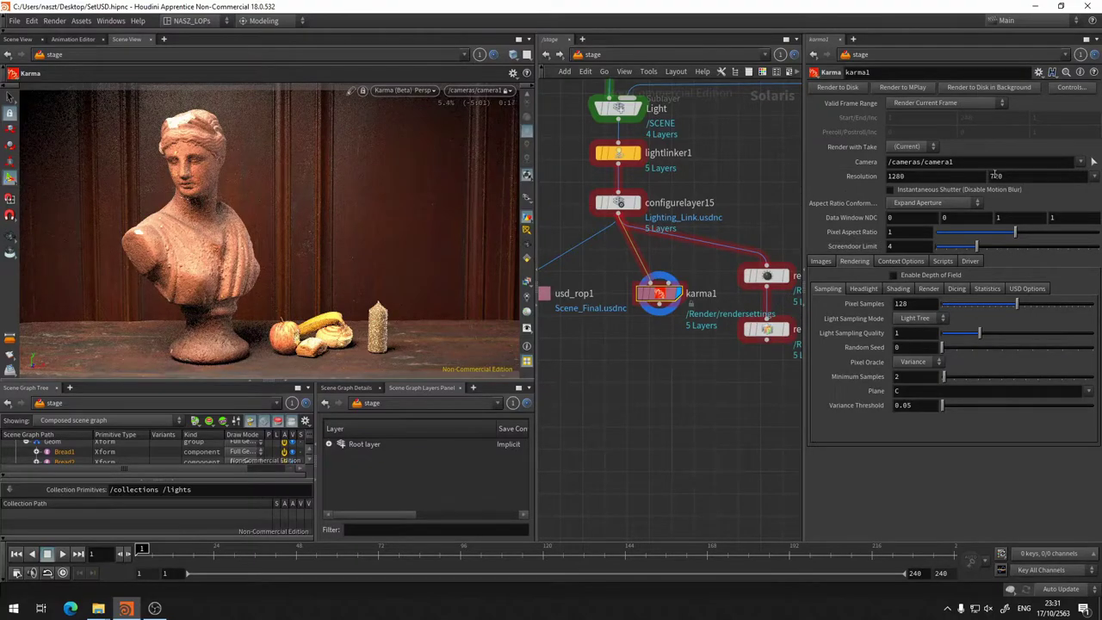
{"action": "left_click", "coordinate": [1084, 162]}
{"action": "left_click", "coordinate": [1094, 176]}
{"action": "left_click", "coordinate": [1095, 177]}
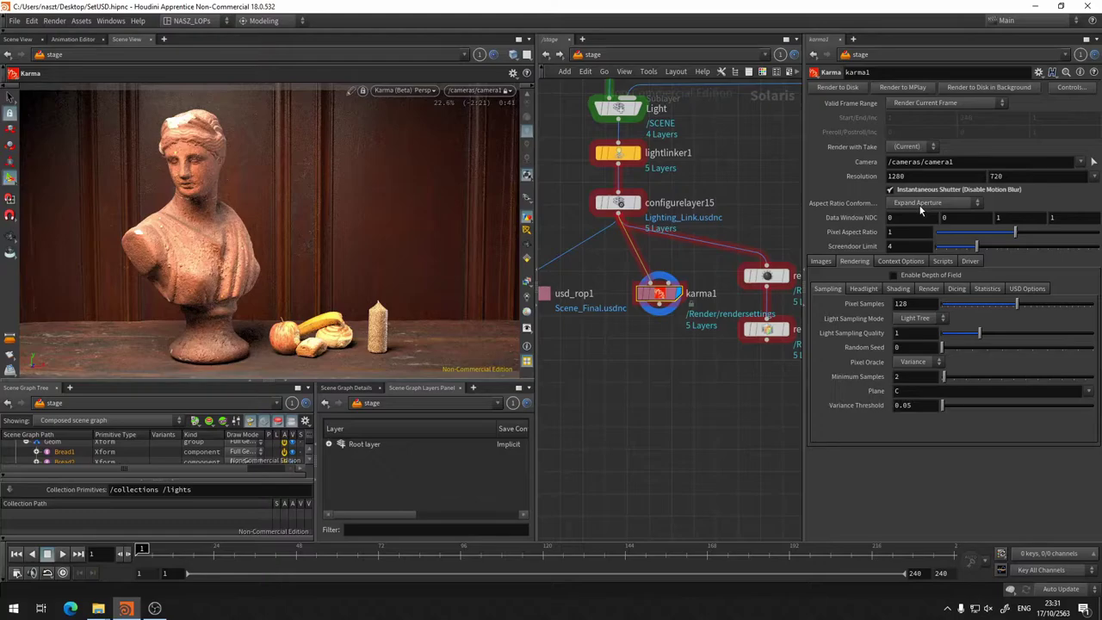
{"action": "left_click", "coordinate": [928, 205]}
Step: On karma1's Images tab, browse for an output picture and cancel, keeping it set to ip
{"action": "left_click", "coordinate": [822, 261]}
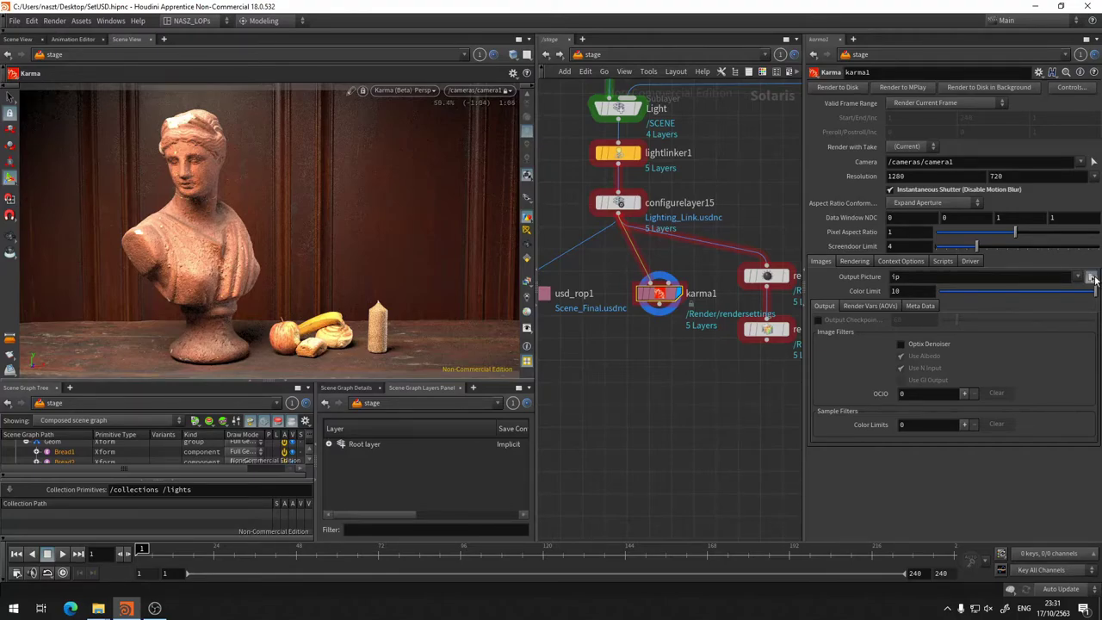
{"action": "left_click", "coordinate": [1091, 277]}
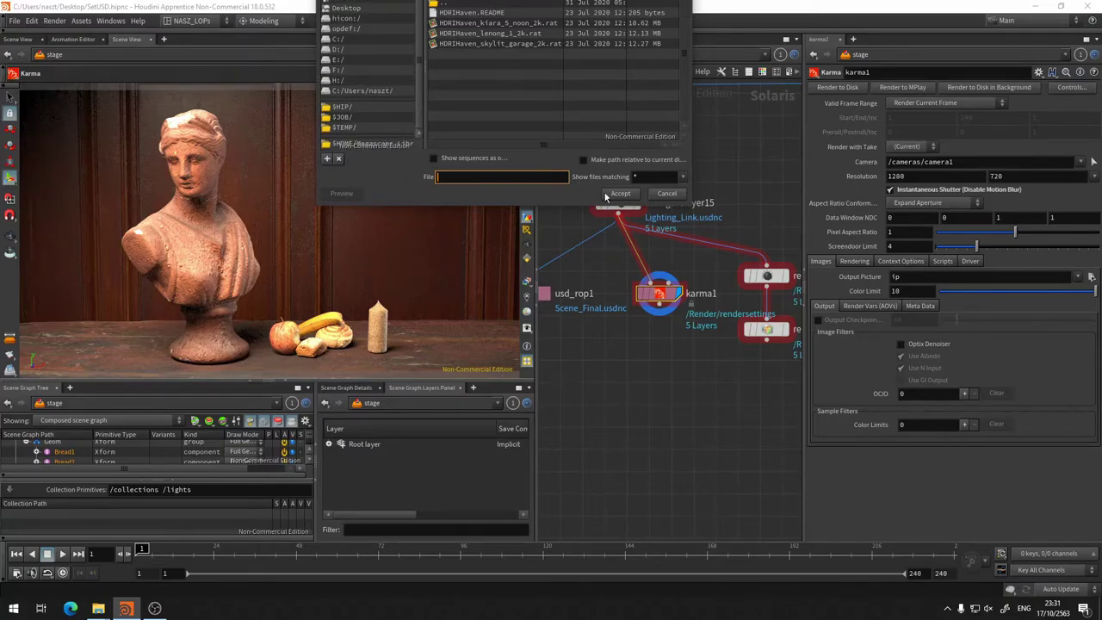
{"action": "left_click", "coordinate": [676, 194]}
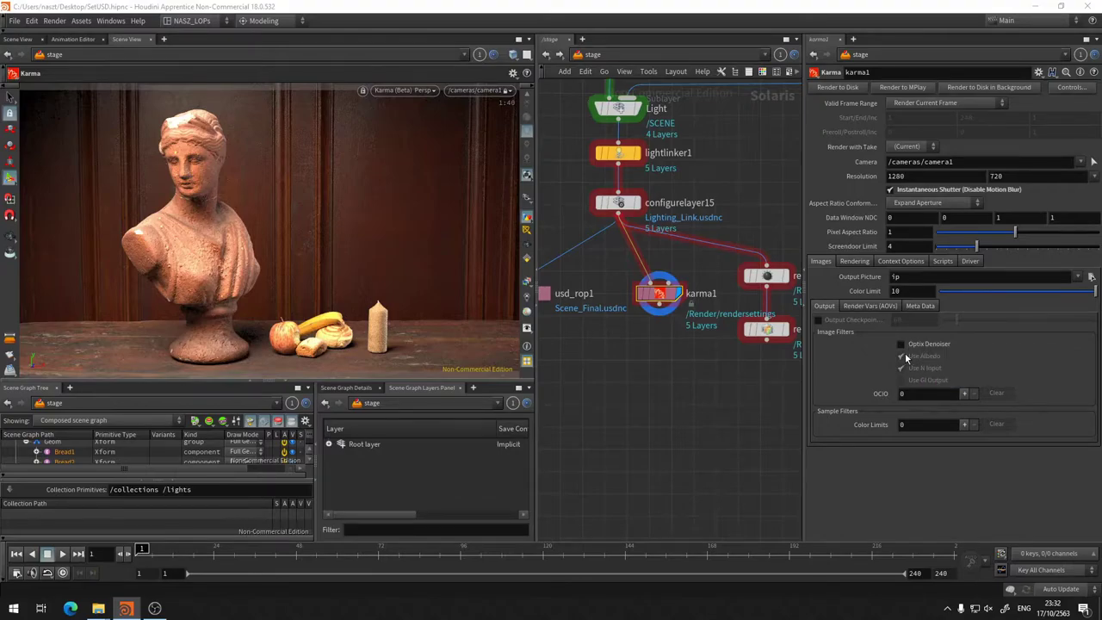
Step: Show karma1's Render Vars (AOVs) subtab and pan the network to check the render var node
{"action": "left_click", "coordinate": [880, 304]}
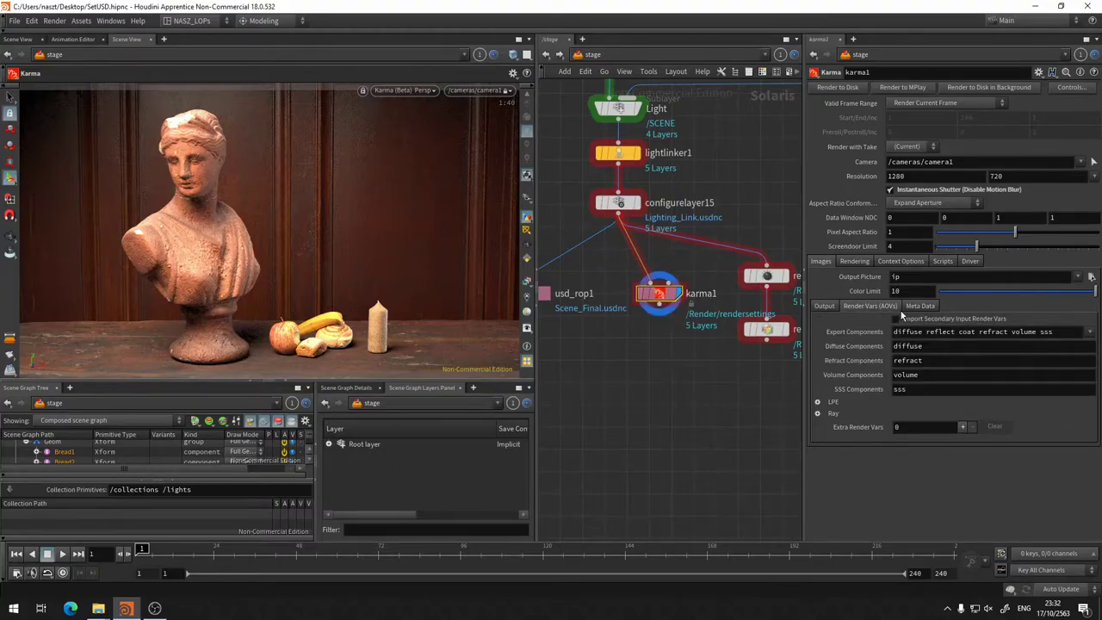
{"action": "middle_click_drag", "start_coordinate": [722, 250], "coordinate": [632, 245]}
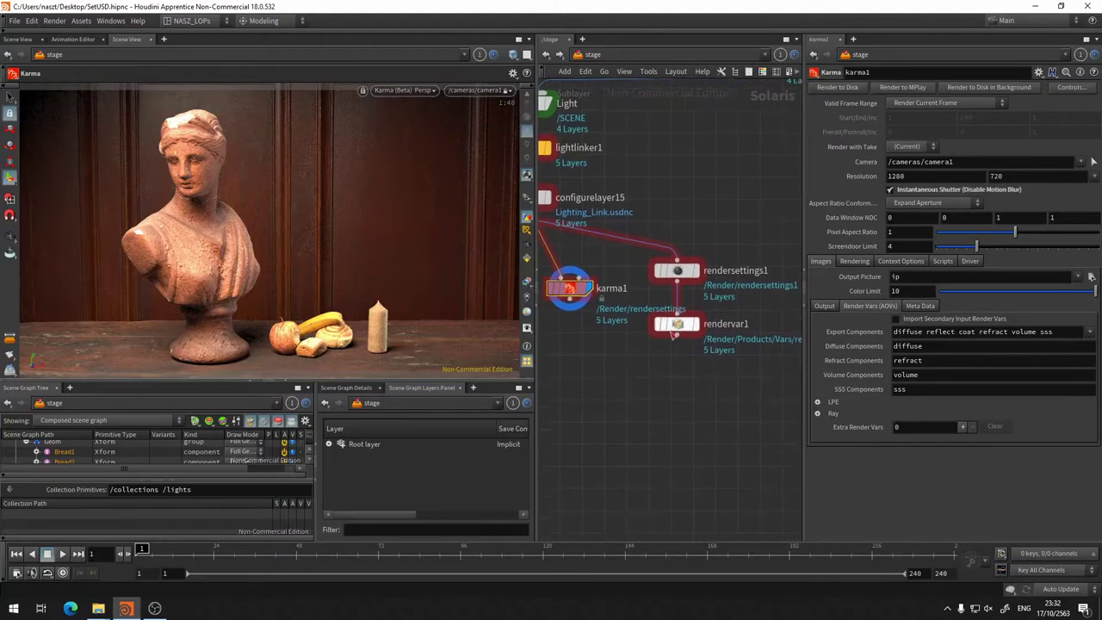
{"action": "middle_click_drag", "start_coordinate": [643, 440], "coordinate": [713, 448]}
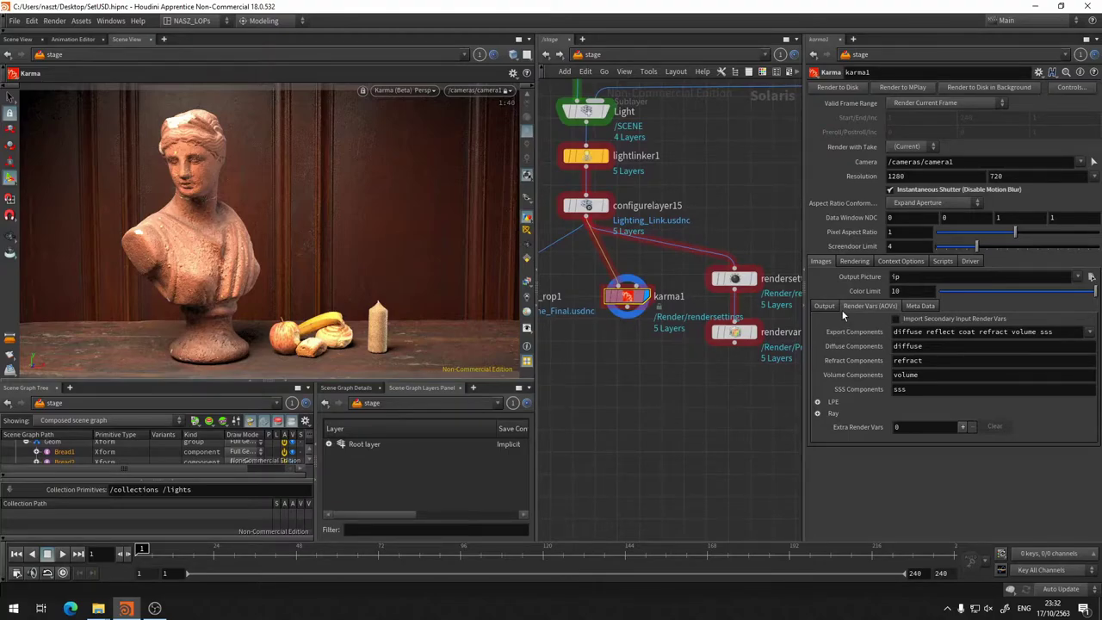
{"action": "mouse_move", "coordinate": [897, 318]}
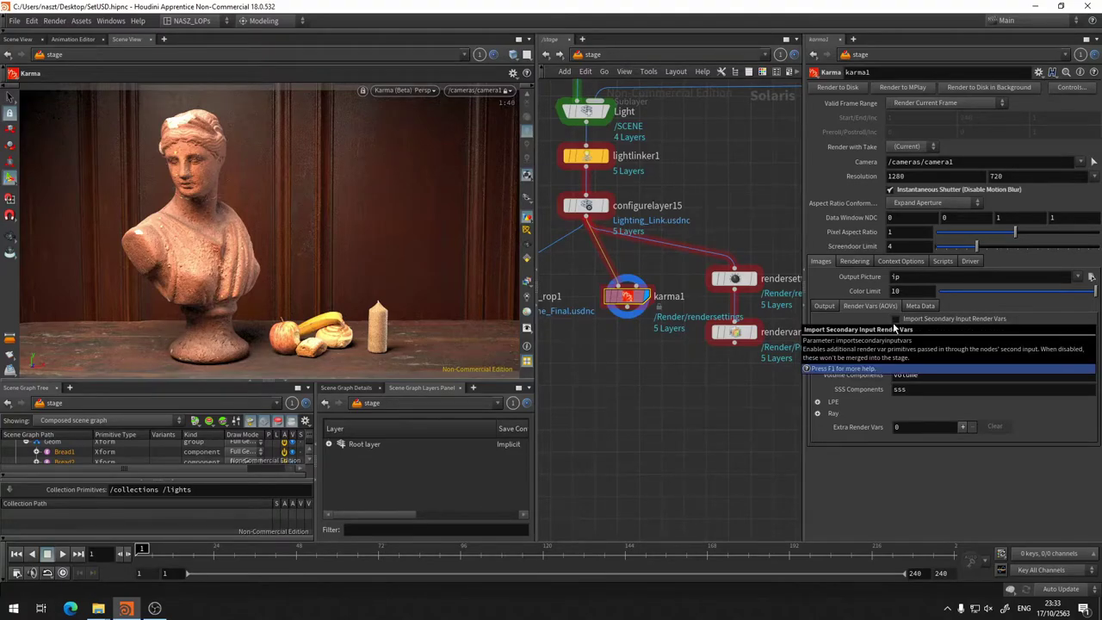
{"action": "left_click", "coordinate": [10, 336]}
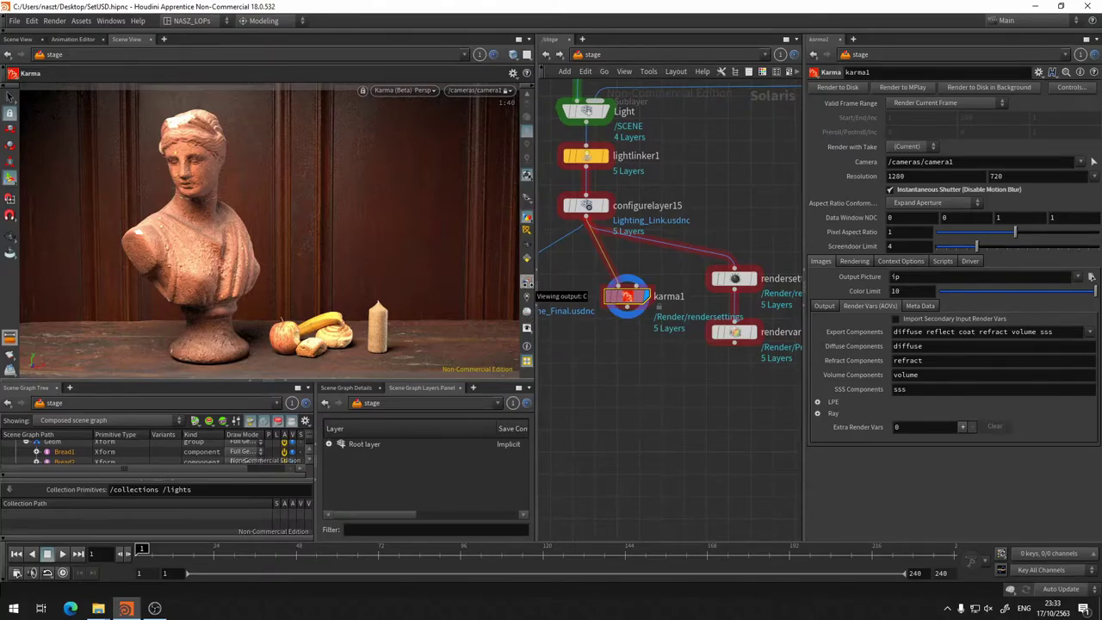
{"action": "left_click", "coordinate": [528, 282]}
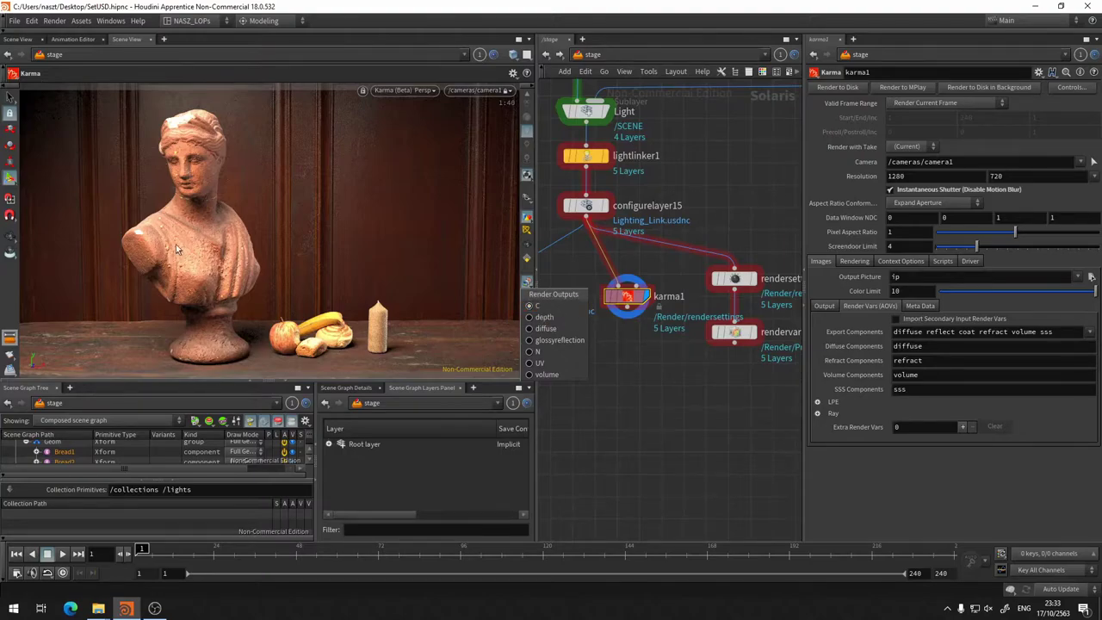
{"action": "left_click", "coordinate": [544, 318]}
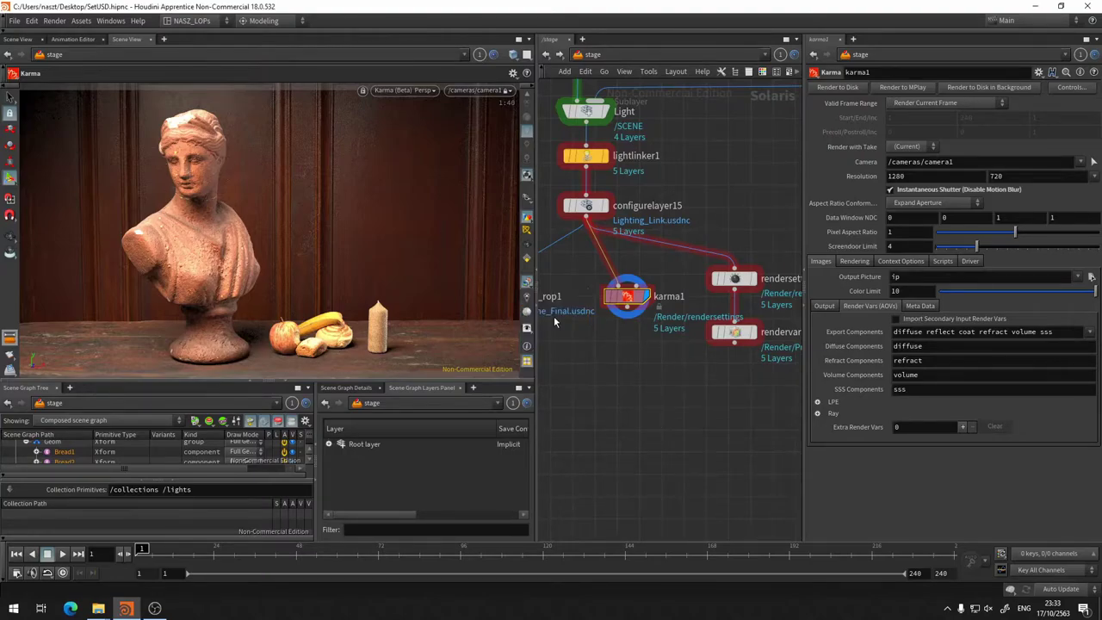
{"action": "left_click", "coordinate": [528, 282]}
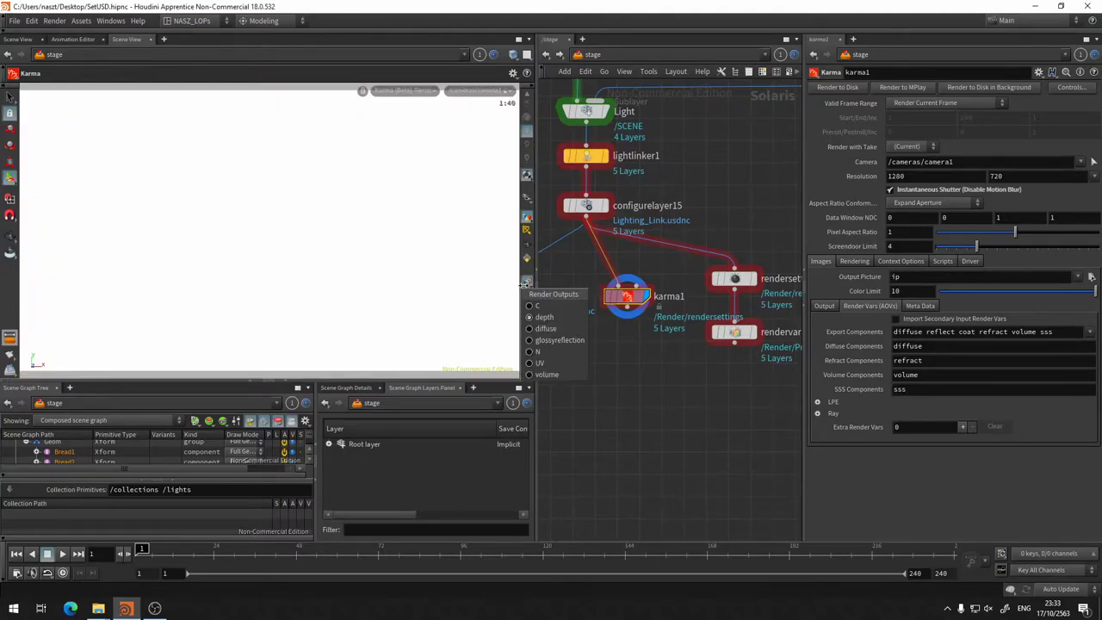
{"action": "left_click", "coordinate": [545, 329]}
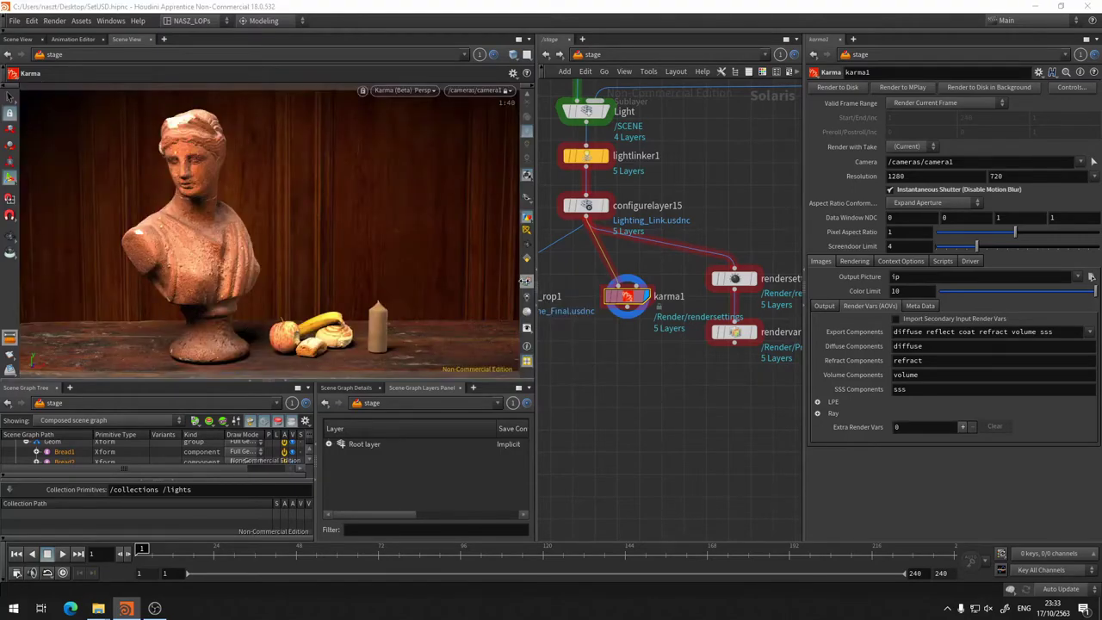
{"action": "left_click", "coordinate": [525, 281]}
{"action": "left_click", "coordinate": [536, 306]}
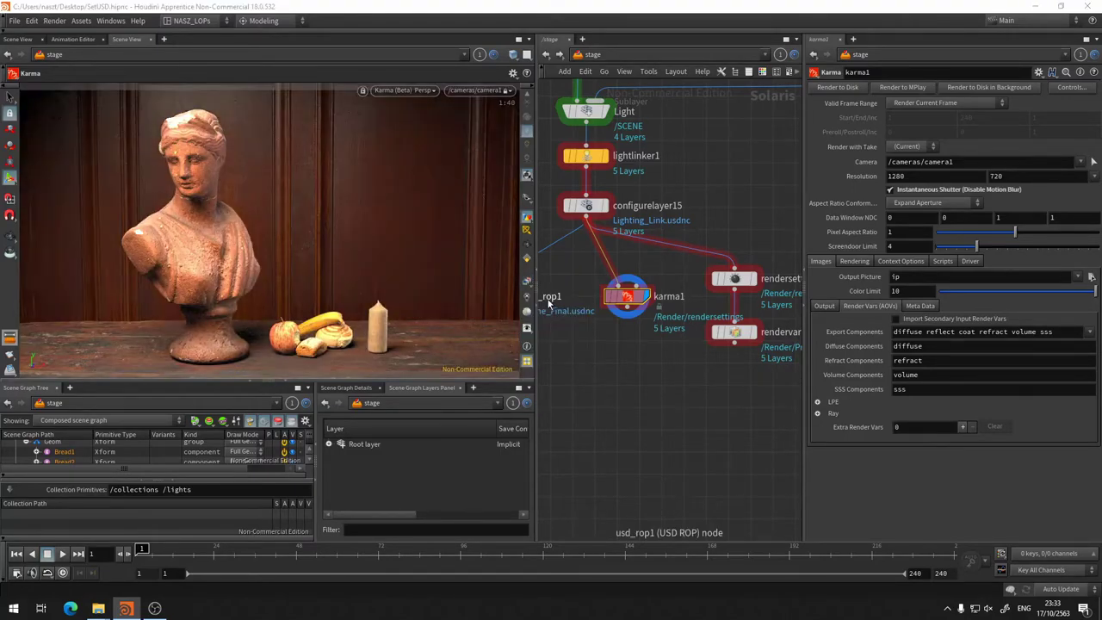
{"action": "left_click", "coordinate": [526, 283]}
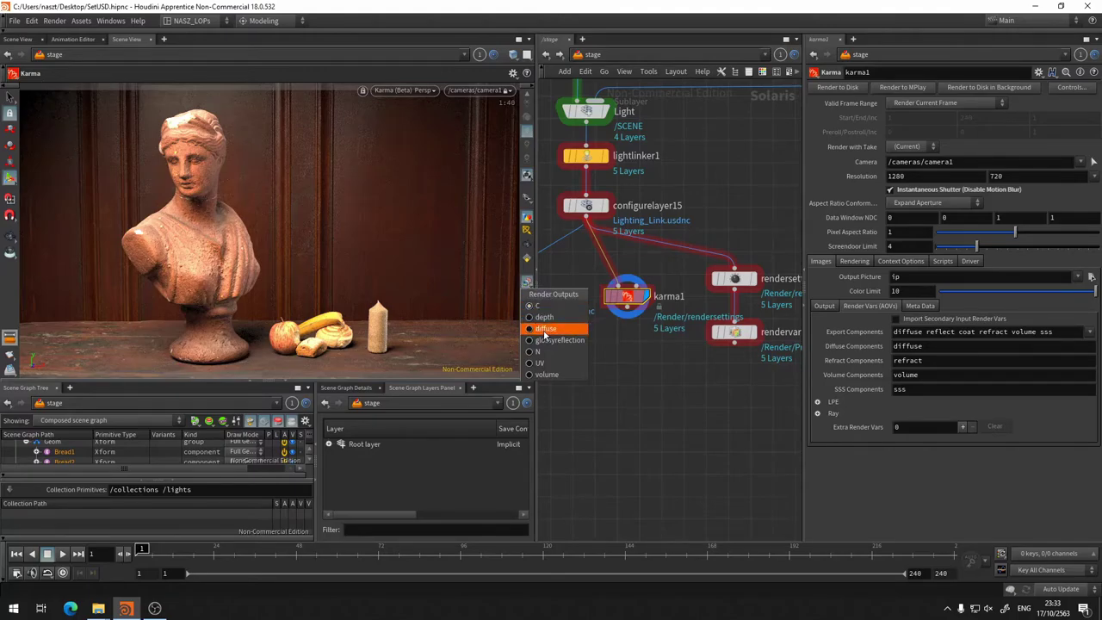
{"action": "left_click", "coordinate": [544, 329]}
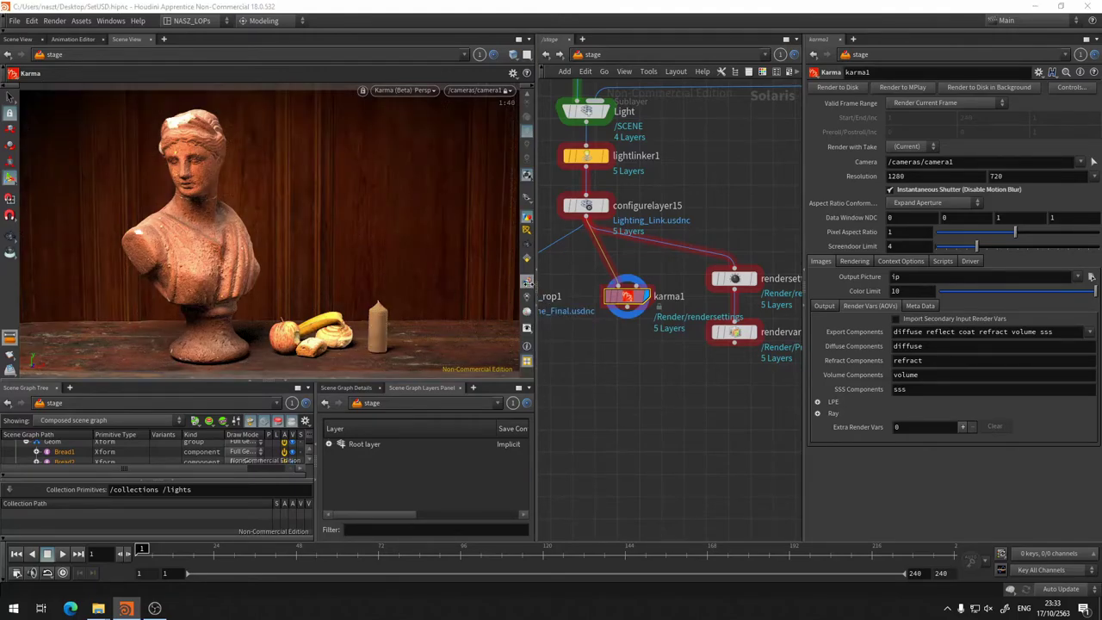
{"action": "left_click", "coordinate": [525, 282]}
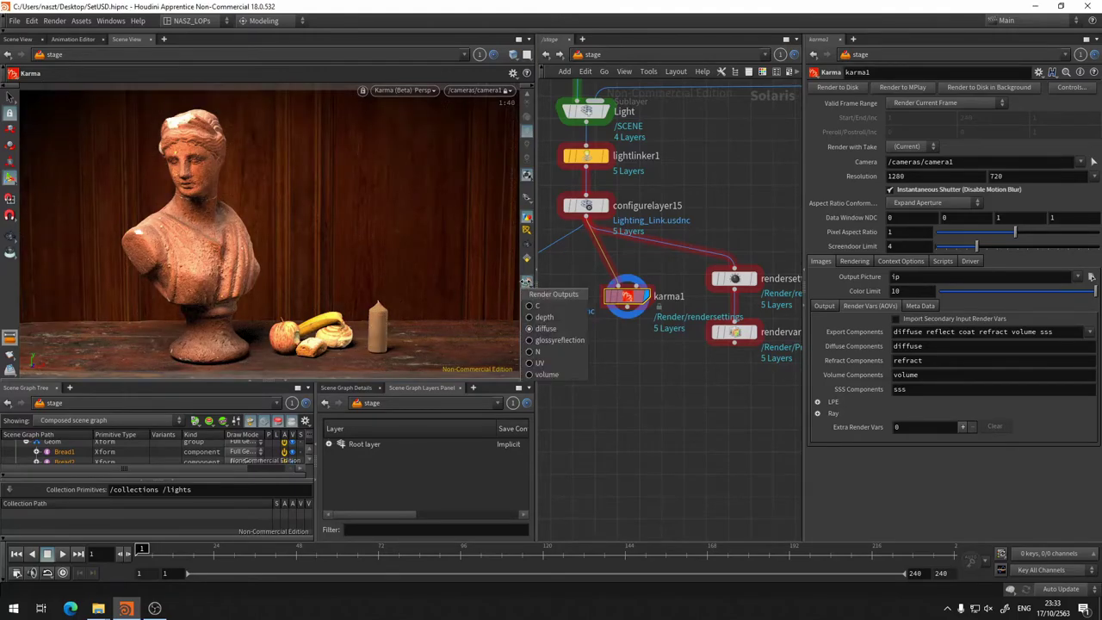
{"action": "left_click", "coordinate": [550, 341]}
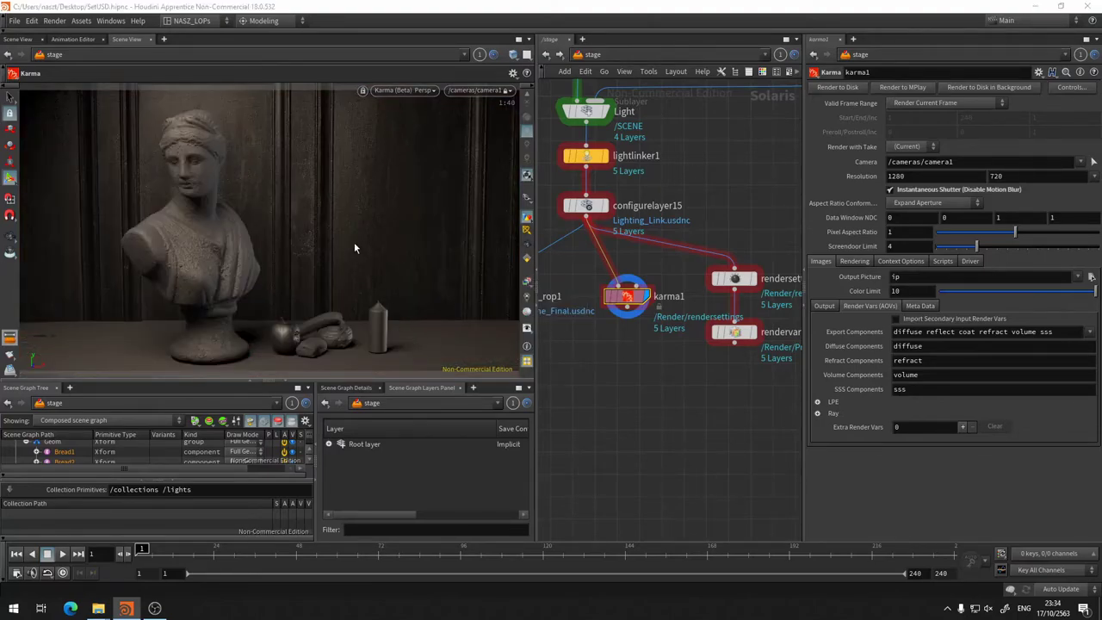
{"action": "left_click", "coordinate": [526, 282]}
{"action": "left_click", "coordinate": [551, 353]}
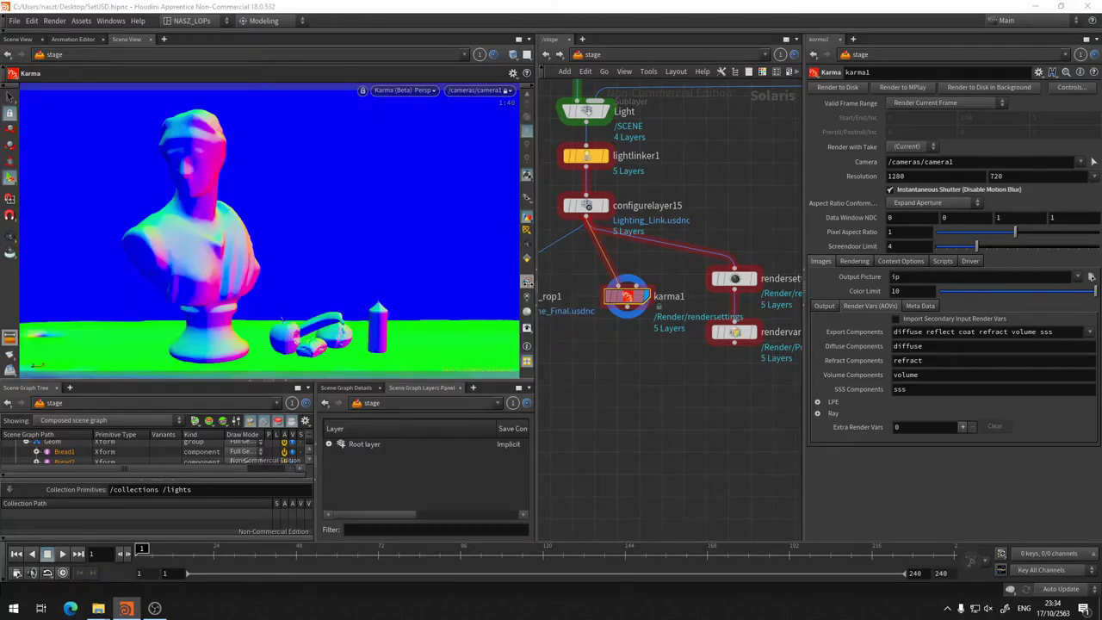
{"action": "left_click", "coordinate": [527, 282]}
{"action": "left_click", "coordinate": [545, 363]}
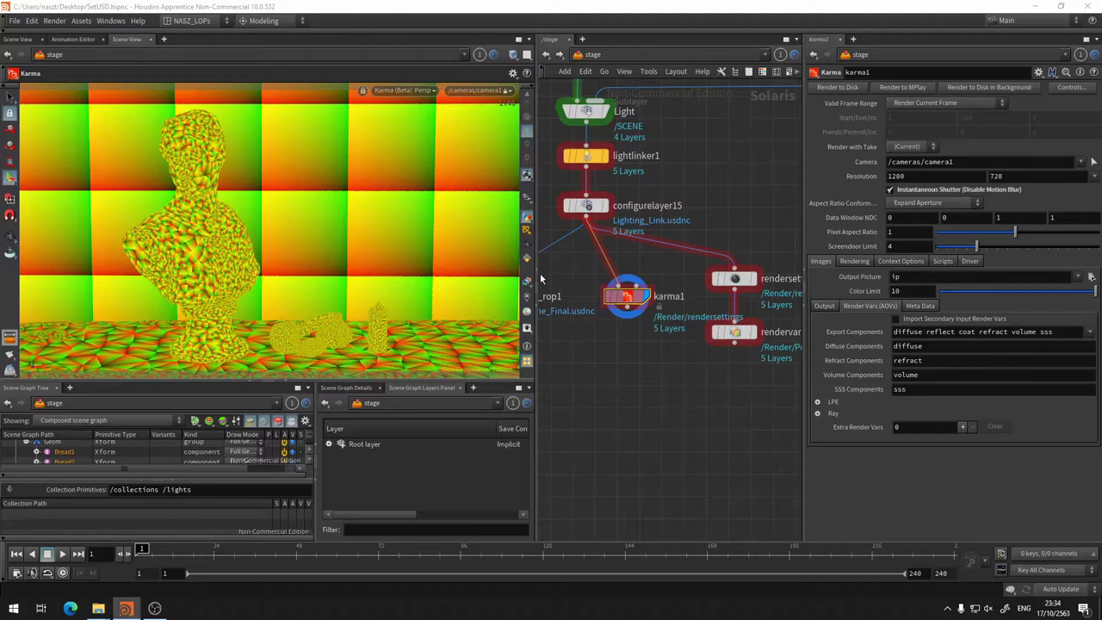
{"action": "left_click", "coordinate": [527, 283]}
{"action": "left_click", "coordinate": [549, 376]}
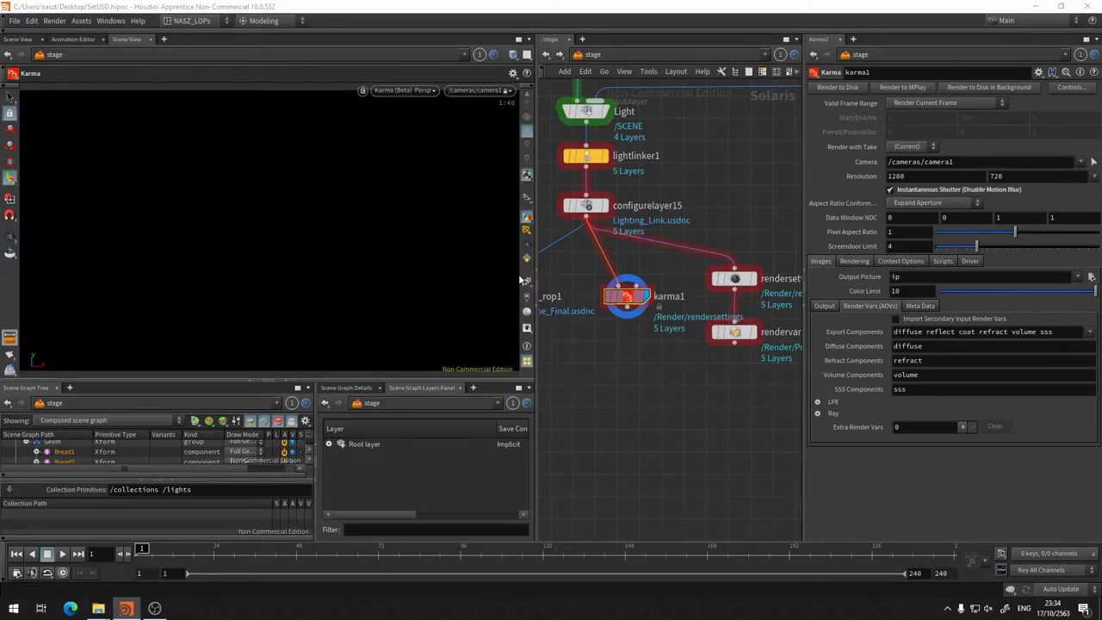
{"action": "left_click", "coordinate": [527, 282]}
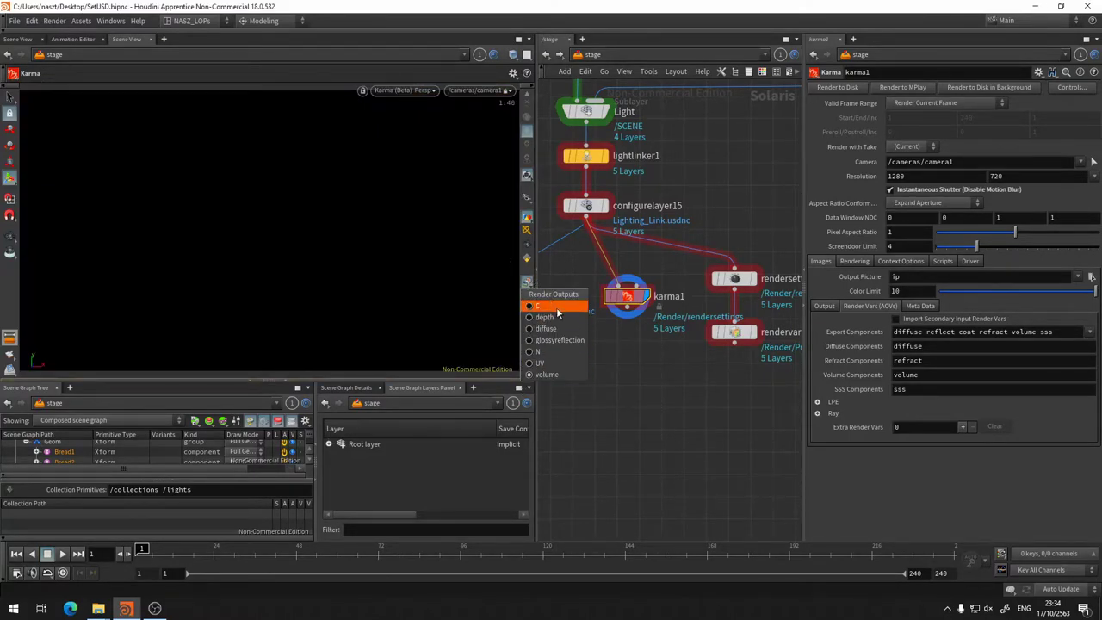
{"action": "left_click", "coordinate": [537, 306]}
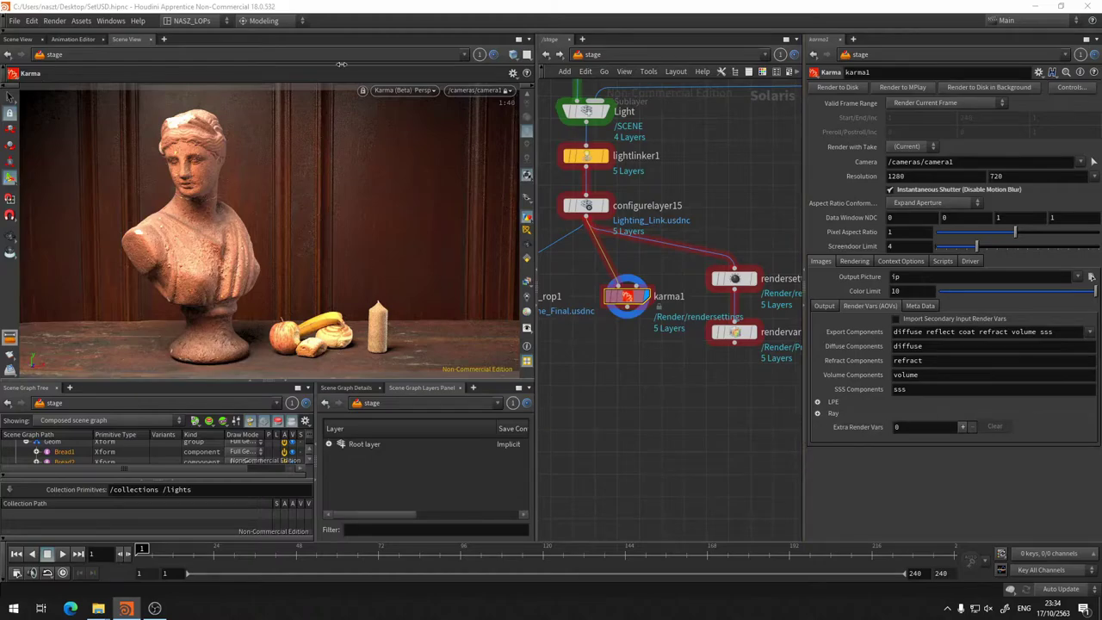
Step: Expand the LPE and Ray AOV folders and scroll through passes like Beauty, Diffuse, Depth, UV and N
{"action": "left_click", "coordinate": [817, 402]}
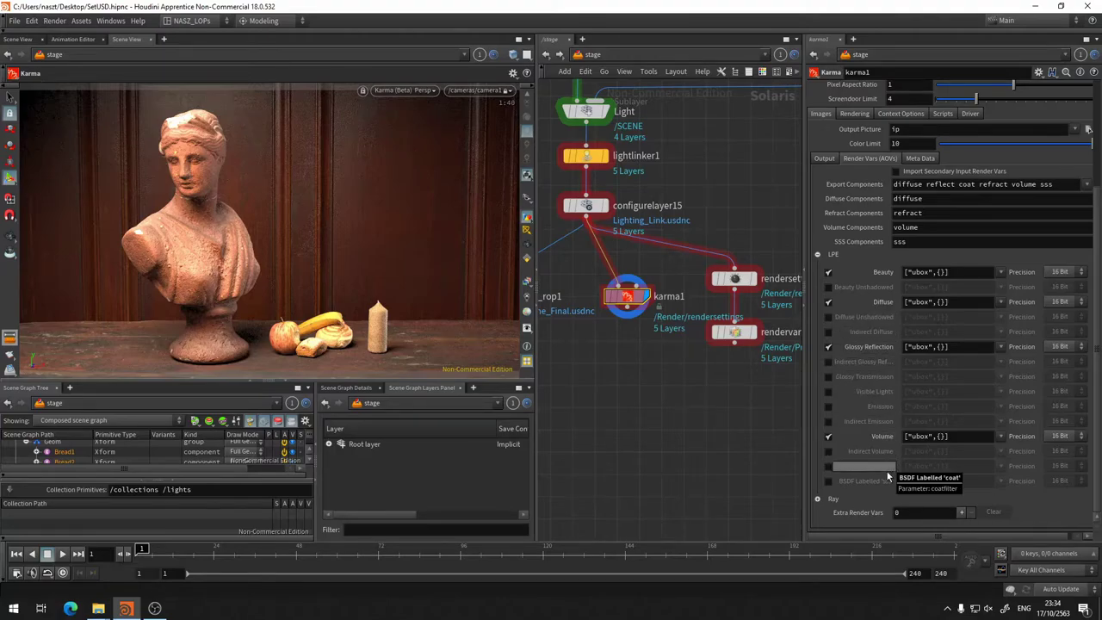
{"action": "left_click", "coordinate": [818, 498]}
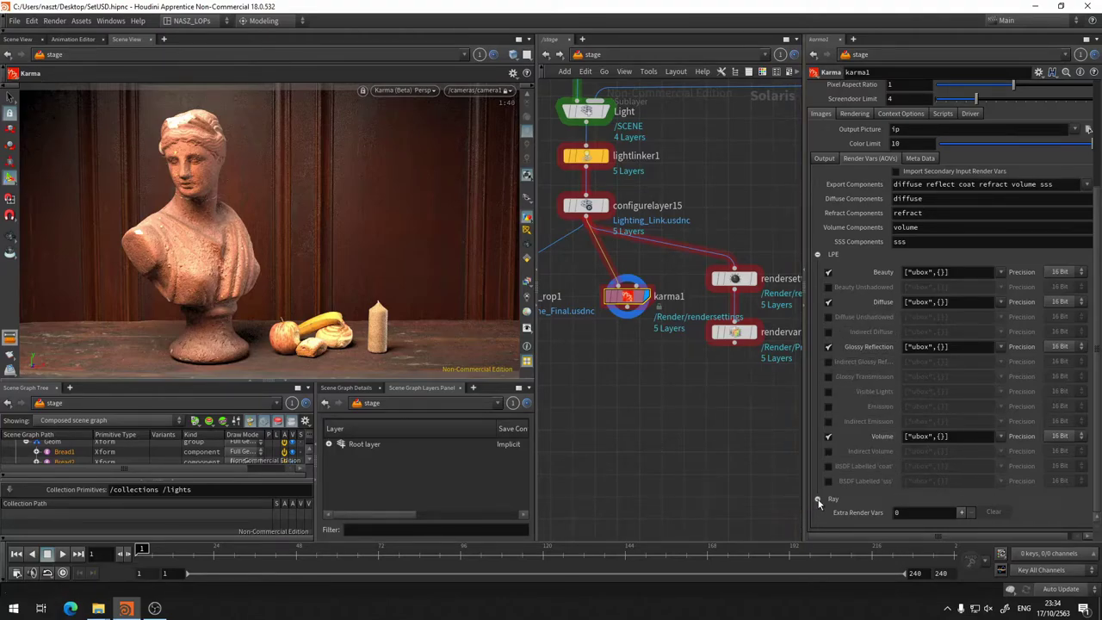
{"action": "scroll", "coordinate": [948, 462], "scroll_direction": "down", "scroll_amount": 5}
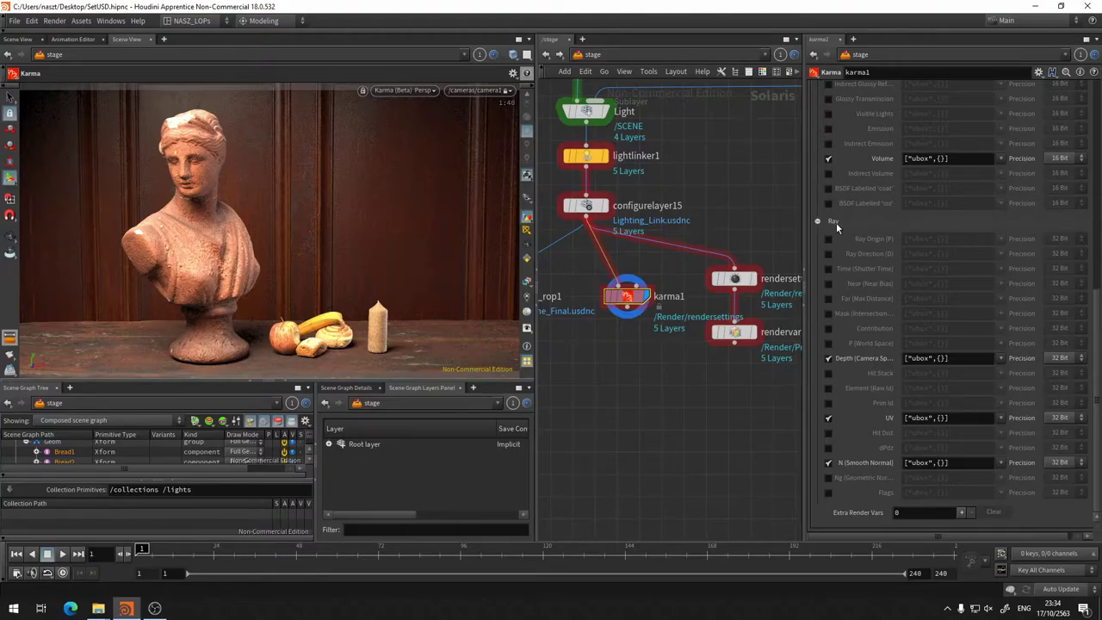
{"action": "scroll", "coordinate": [897, 271], "scroll_direction": "up", "scroll_amount": 5}
{"action": "scroll", "coordinate": [892, 280], "scroll_direction": "up", "scroll_amount": 1}
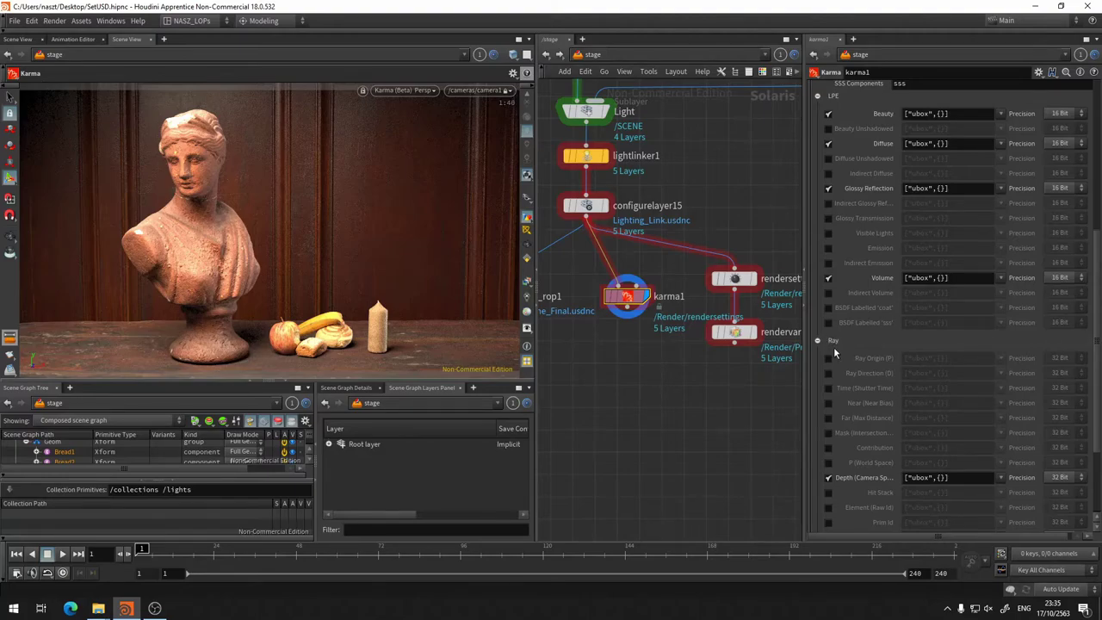
{"action": "scroll", "coordinate": [887, 379], "scroll_direction": "down", "scroll_amount": 2}
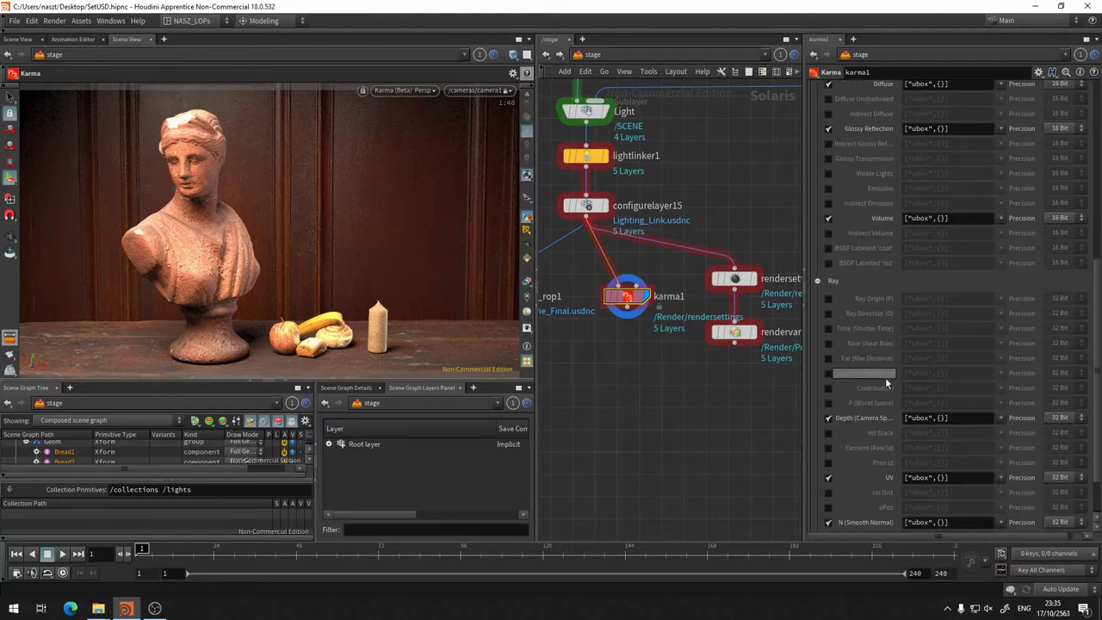
{"action": "scroll", "coordinate": [880, 448], "scroll_direction": "down", "scroll_amount": 2}
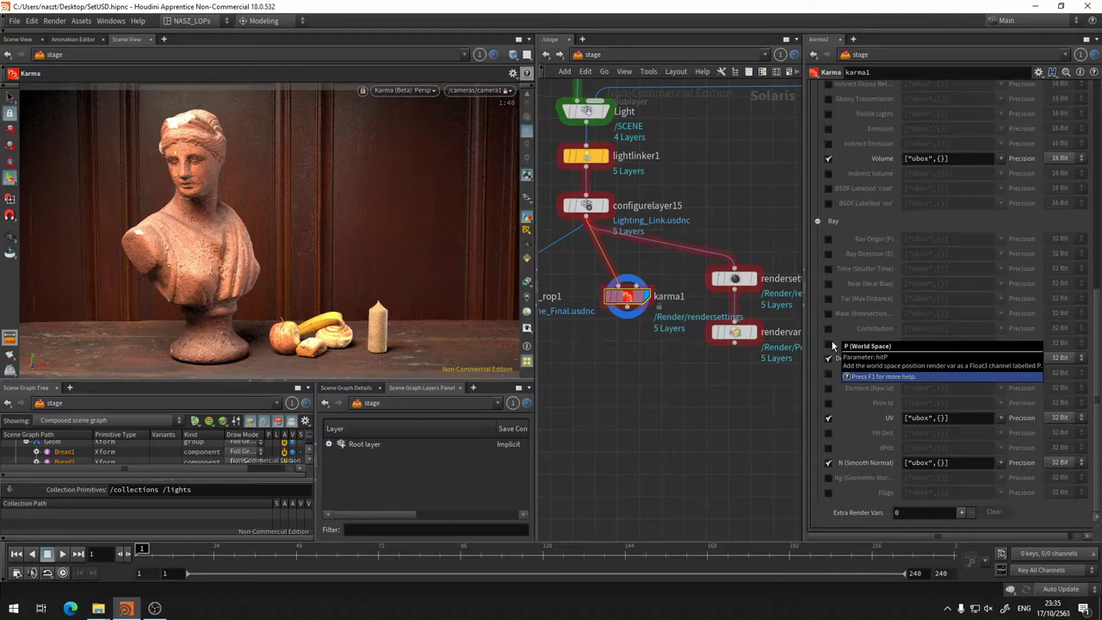
Step: Enable the P (World Space), Element (Raw Id), Prim Id and dPdz Ray AOVs on karma1
{"action": "left_click", "coordinate": [830, 344]}
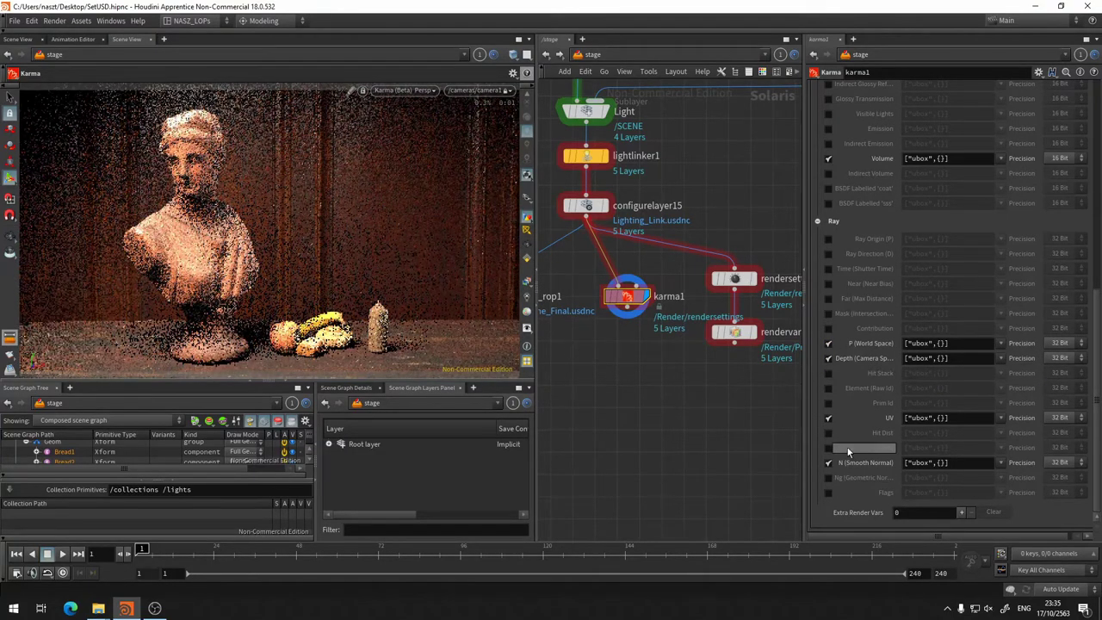
{"action": "left_click", "coordinate": [828, 387]}
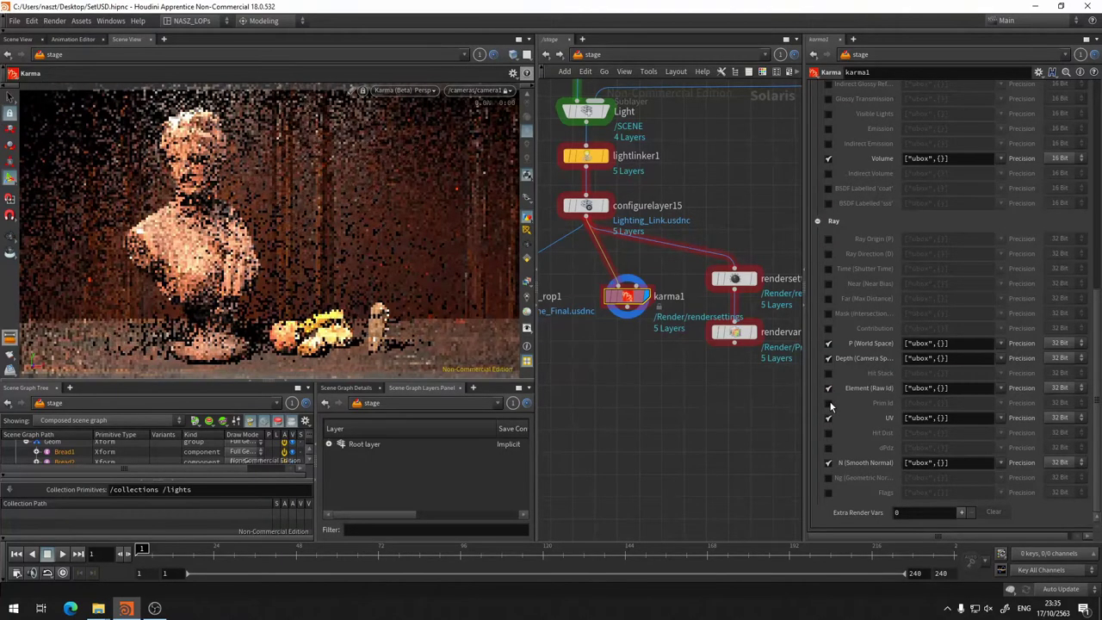
{"action": "left_click", "coordinate": [828, 402]}
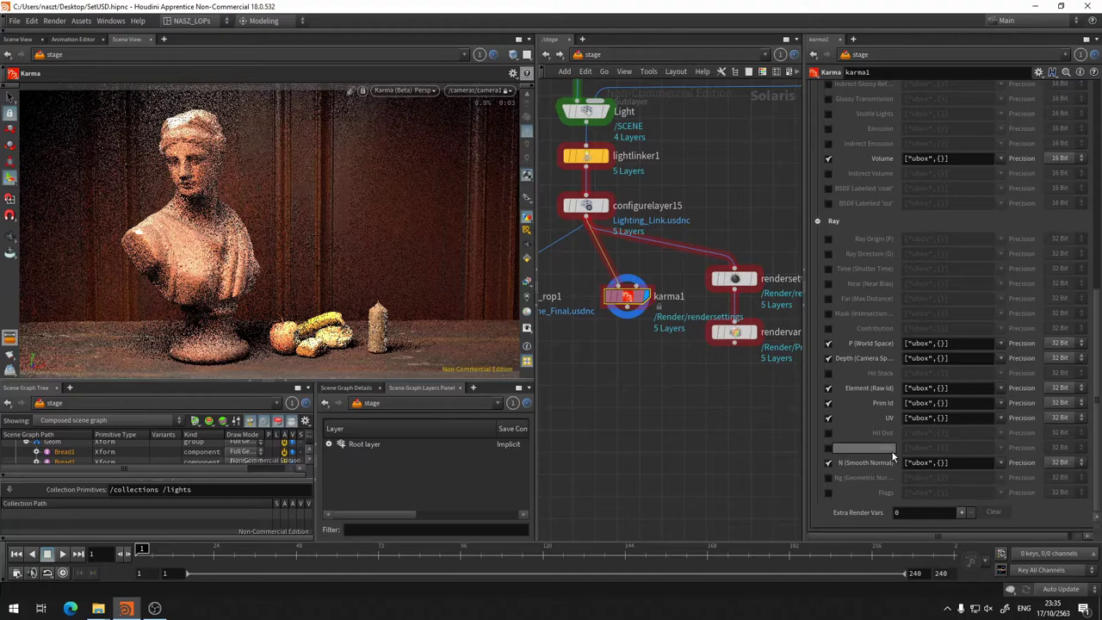
{"action": "left_click", "coordinate": [828, 446]}
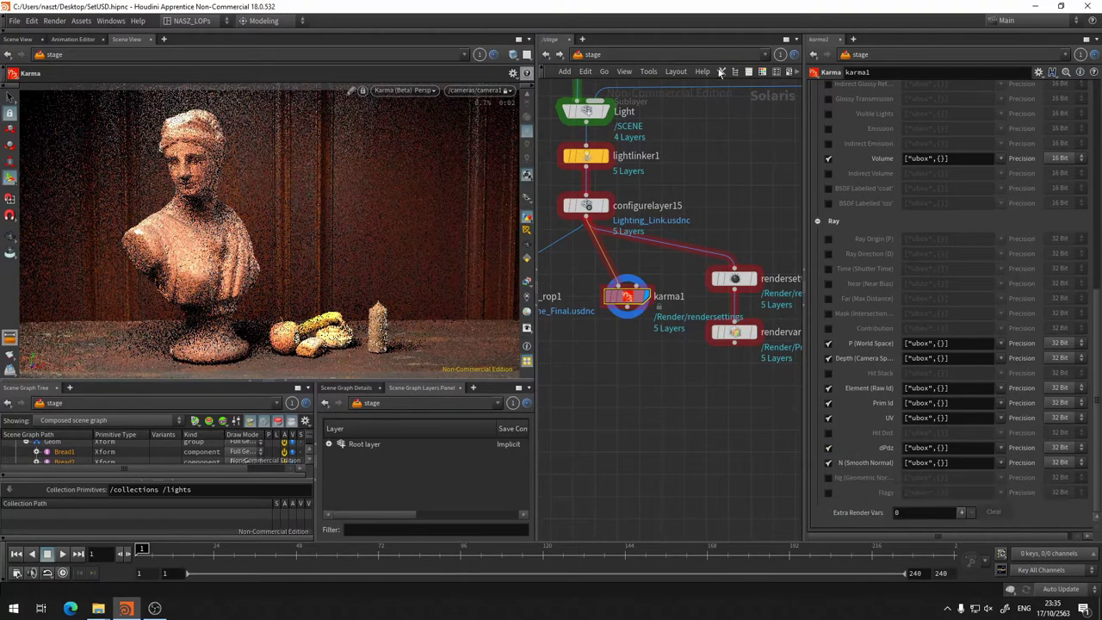
Step: Cycle the viewport's Render Outputs through the primid, element and other AOV passes
{"action": "left_click", "coordinate": [527, 280]}
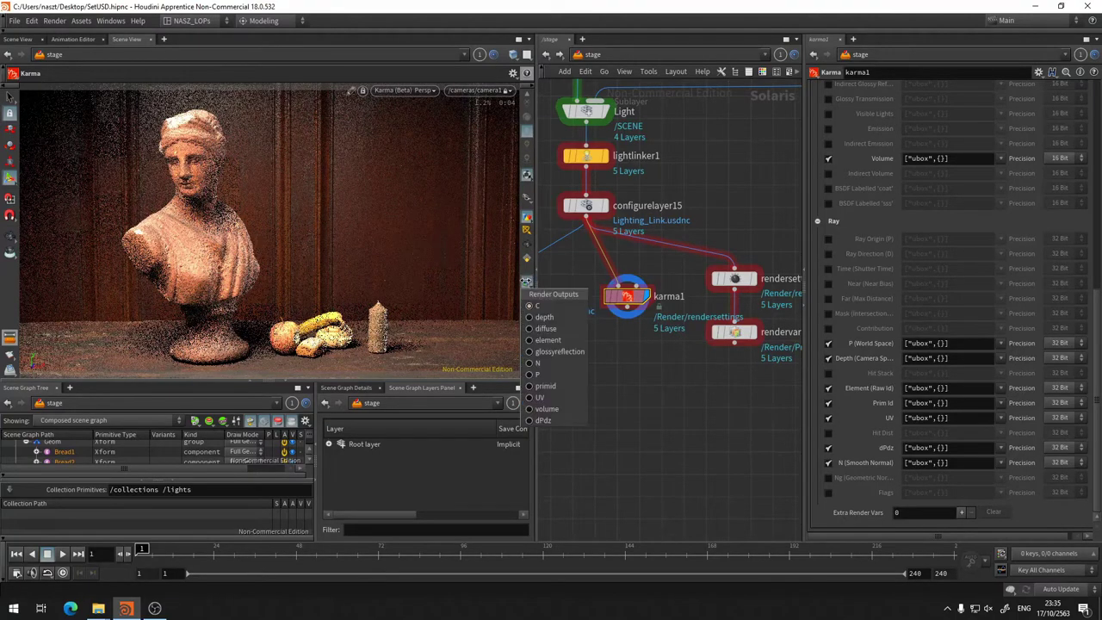
{"action": "left_click", "coordinate": [559, 387]}
{"action": "left_click", "coordinate": [528, 282]}
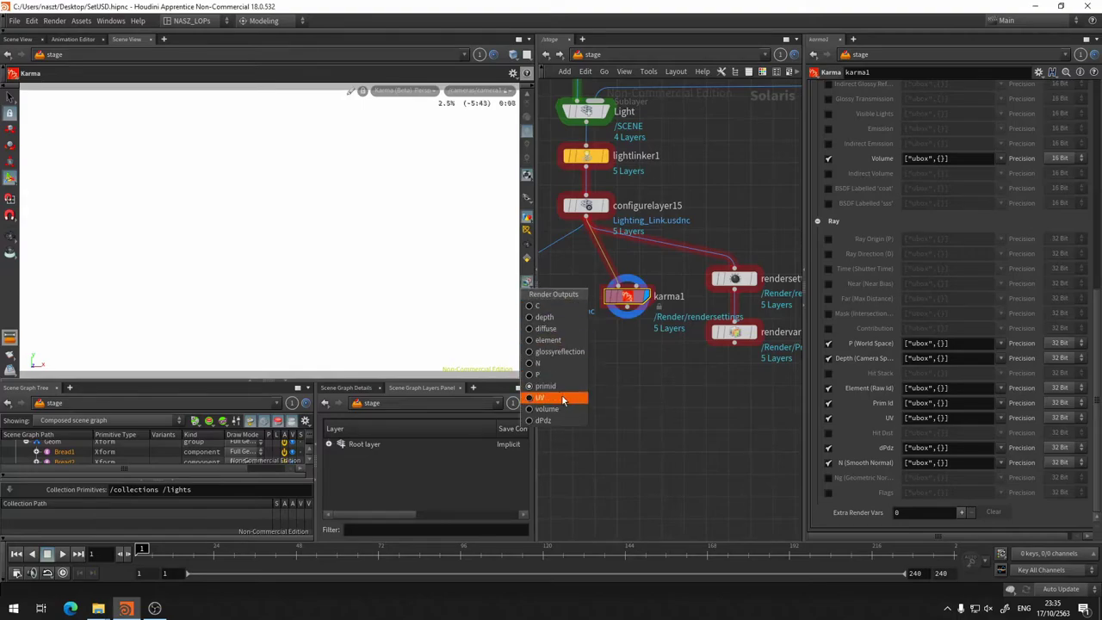
{"action": "left_click", "coordinate": [544, 420]}
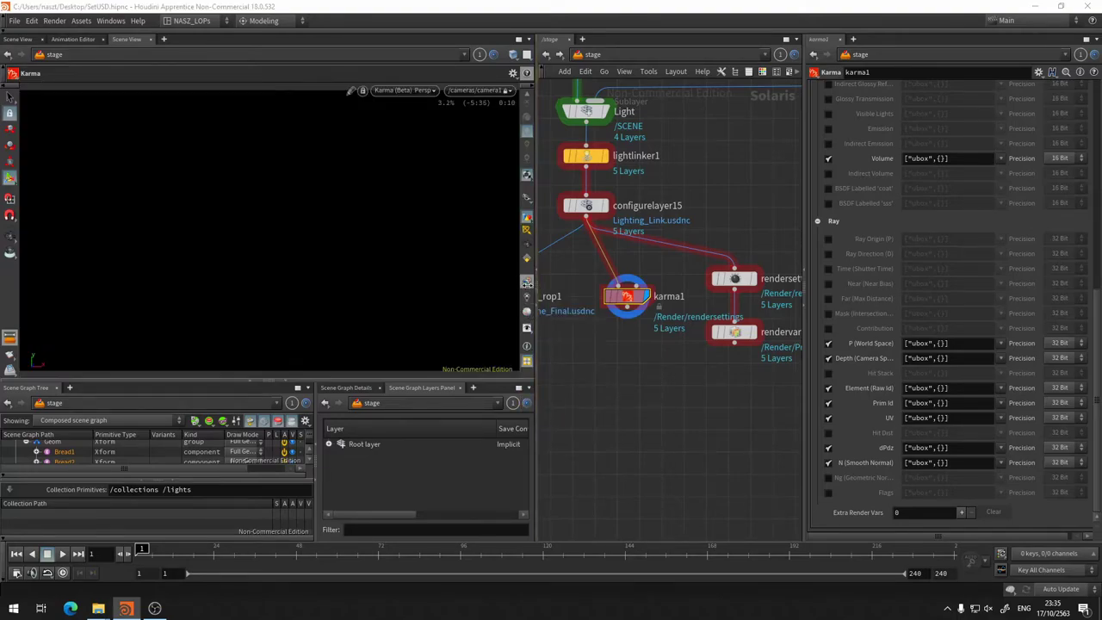
{"action": "left_click", "coordinate": [527, 282]}
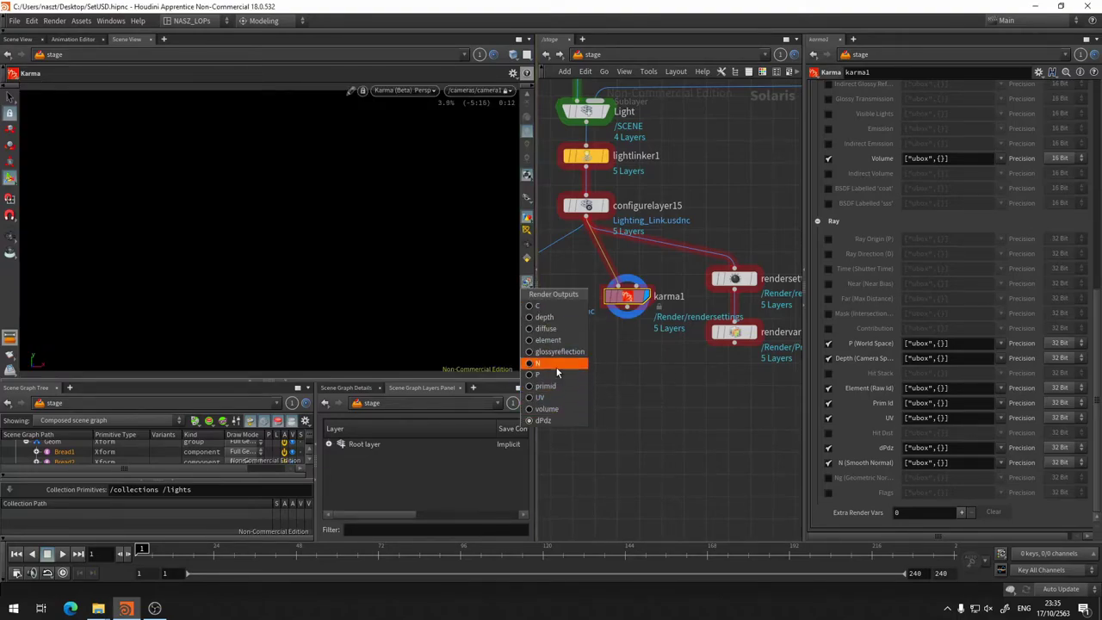
{"action": "left_click", "coordinate": [557, 341]}
{"action": "left_click", "coordinate": [528, 289]}
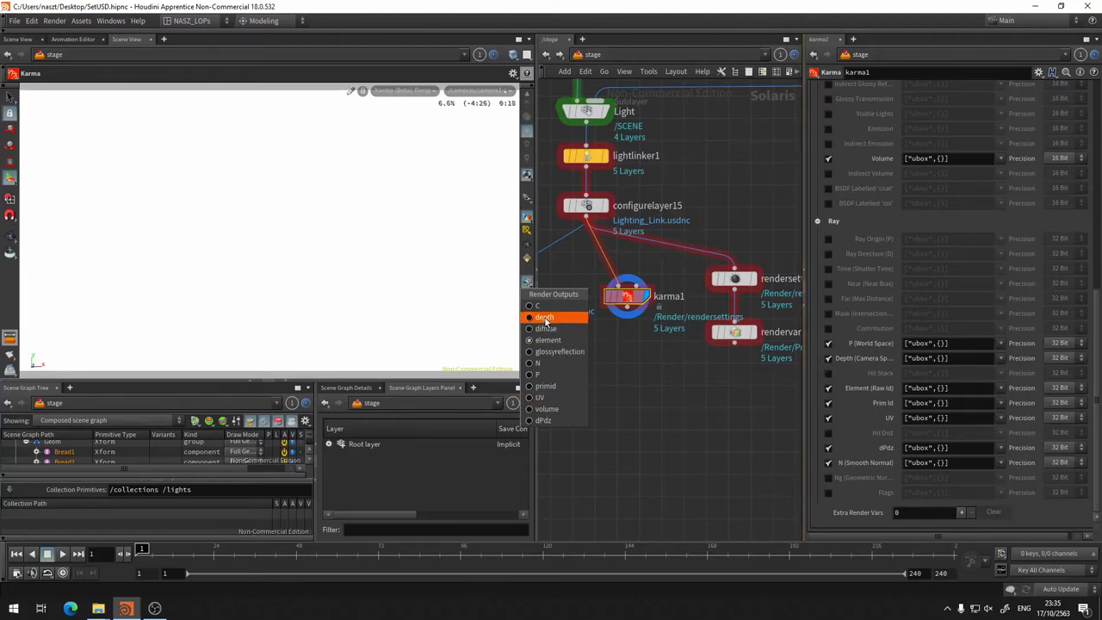
{"action": "left_click", "coordinate": [558, 373]}
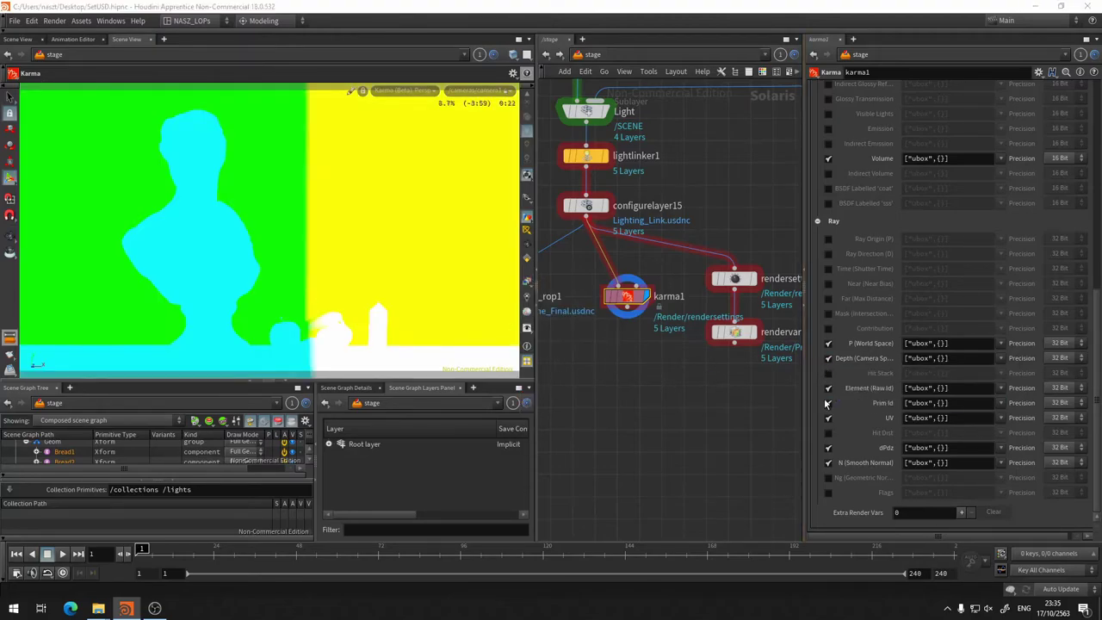
Step: Untick the Element (Raw Id), Prim Id and dPdz AOVs on karma1
{"action": "left_click", "coordinate": [828, 387]}
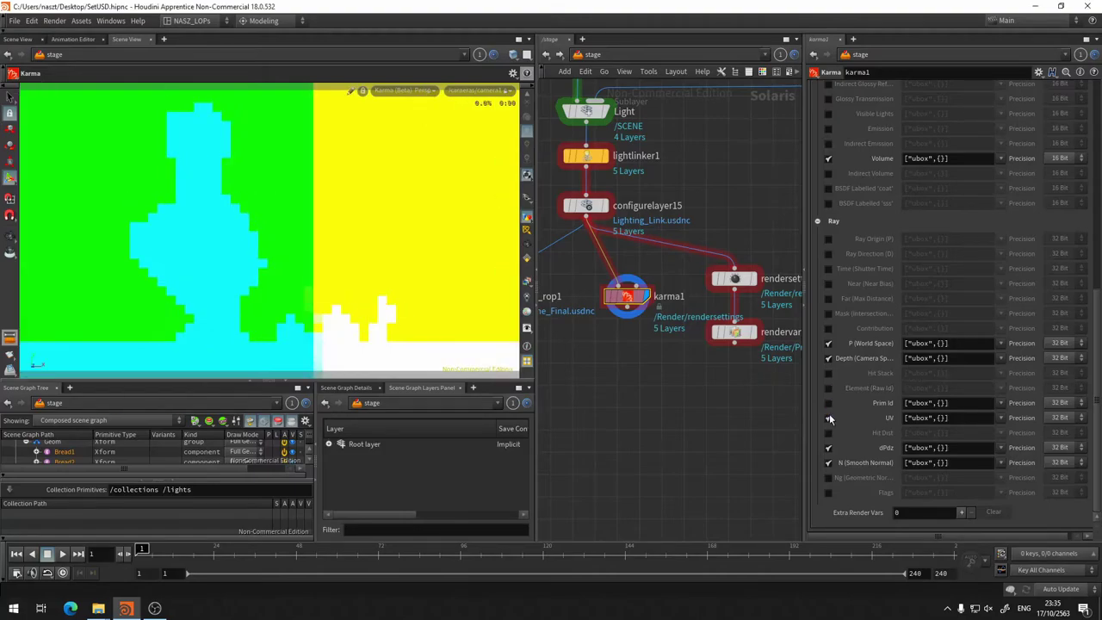
{"action": "left_click", "coordinate": [828, 402]}
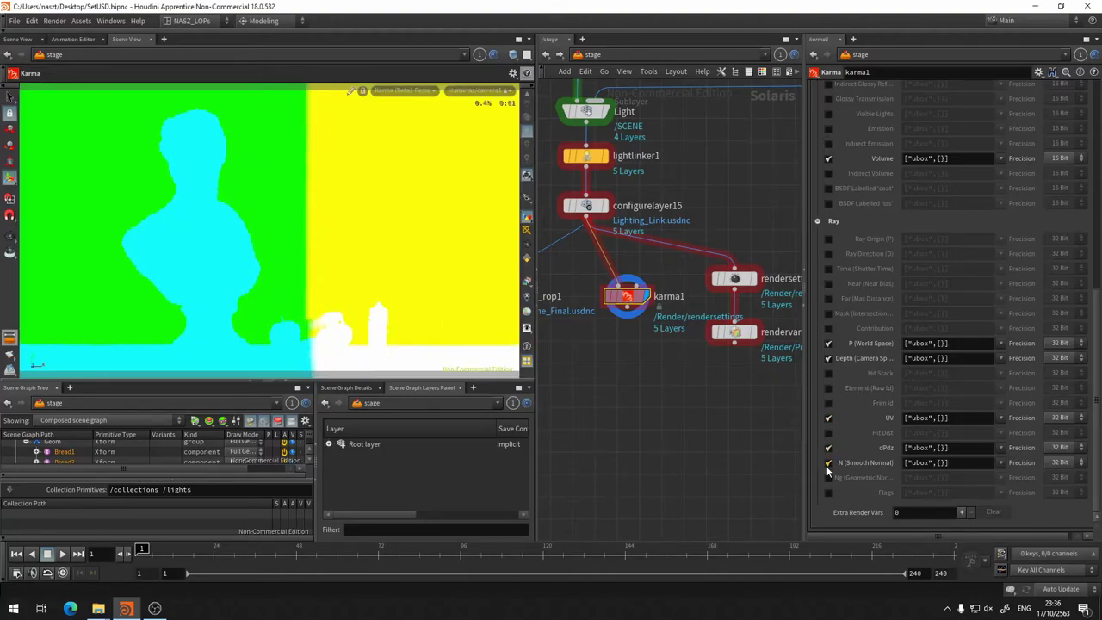
{"action": "left_click", "coordinate": [828, 447]}
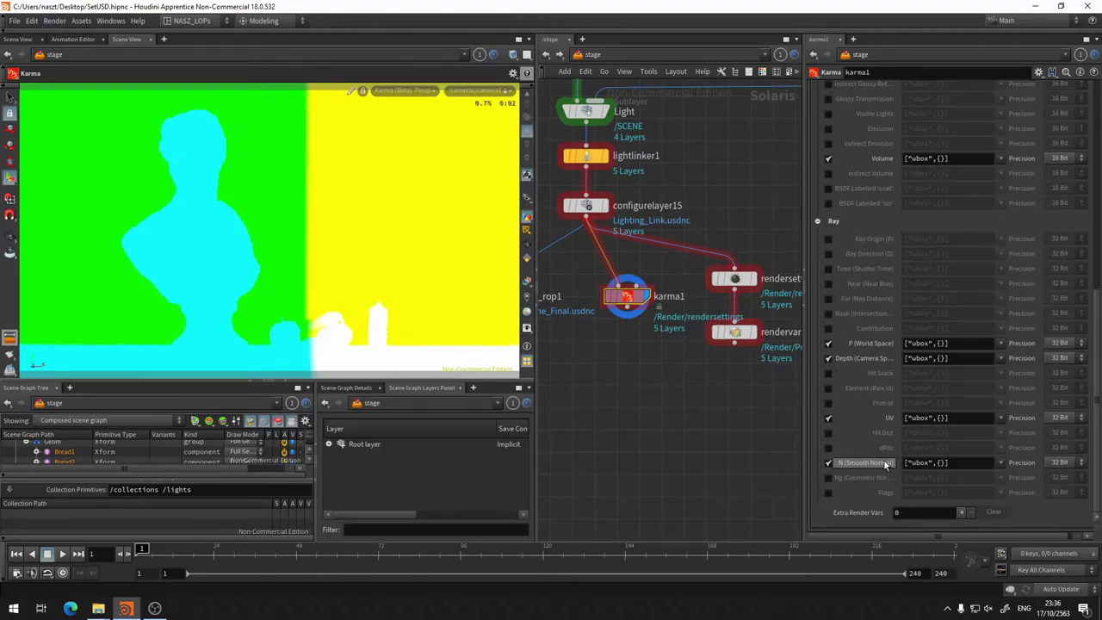
Step: Add one blank Extra Render Var to karma1
{"action": "scroll", "coordinate": [874, 456], "scroll_direction": "up", "scroll_amount": 2}
{"action": "scroll", "coordinate": [876, 463], "scroll_direction": "down", "scroll_amount": 2}
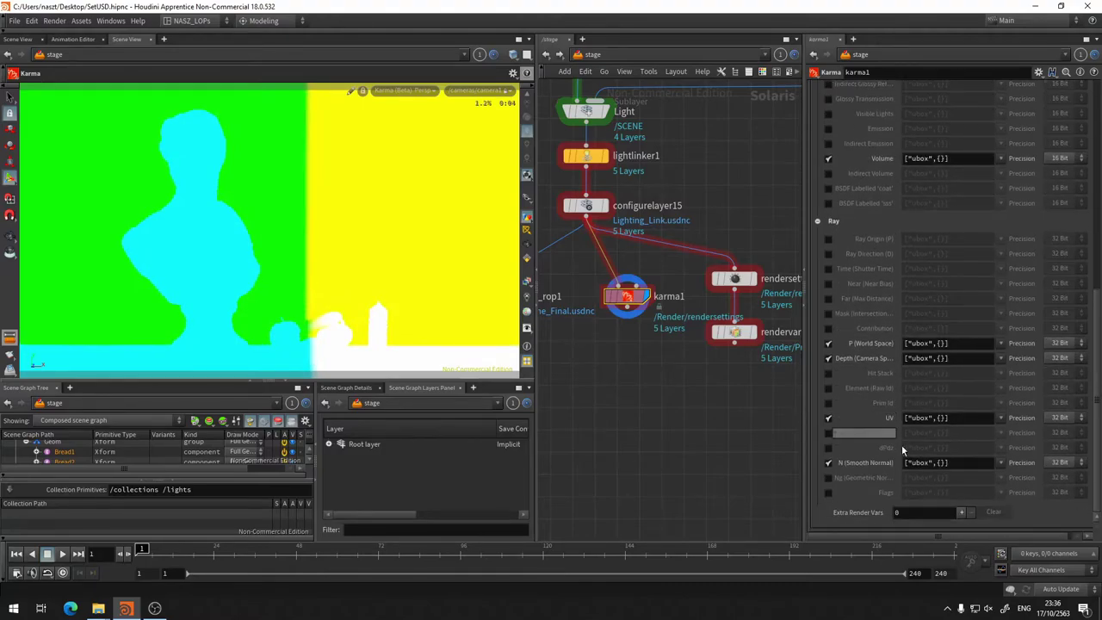
{"action": "left_click", "coordinate": [961, 512]}
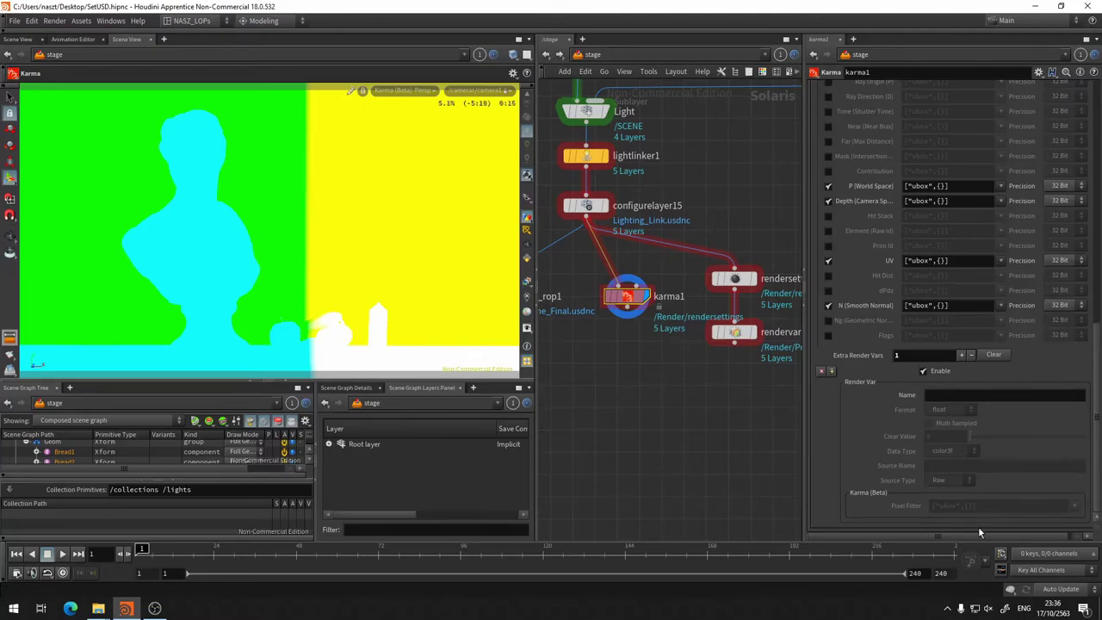
Step: Clear karma1's Extra Render Vars back to zero
{"action": "left_click", "coordinate": [992, 359]}
{"action": "scroll", "coordinate": [868, 272], "scroll_direction": "up", "scroll_amount": 3}
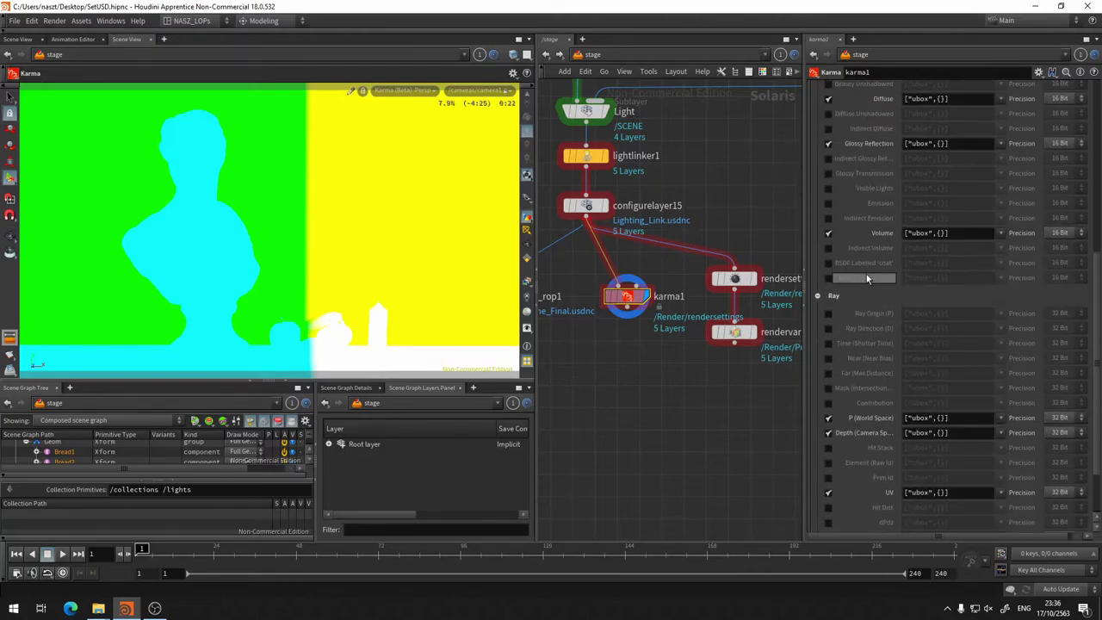
{"action": "scroll", "coordinate": [857, 237], "scroll_direction": "up", "scroll_amount": 2}
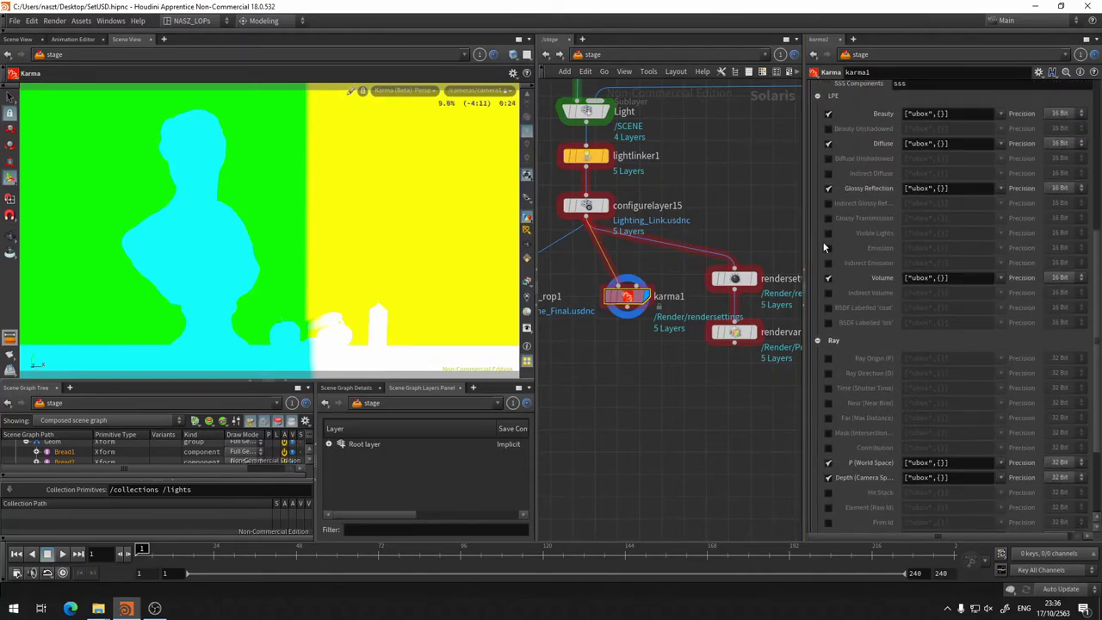
Step: Try the Visible Lights AOV, return the viewport to the C beauty pass, then untick it
{"action": "left_click", "coordinate": [828, 234]}
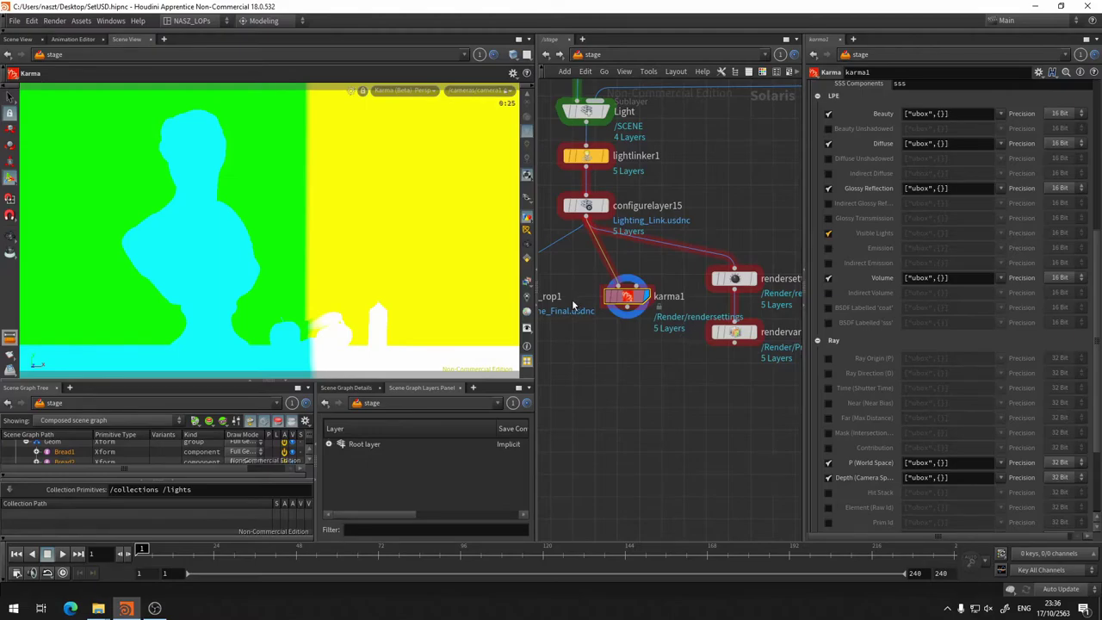
{"action": "left_click", "coordinate": [524, 283]}
{"action": "left_click", "coordinate": [566, 384]}
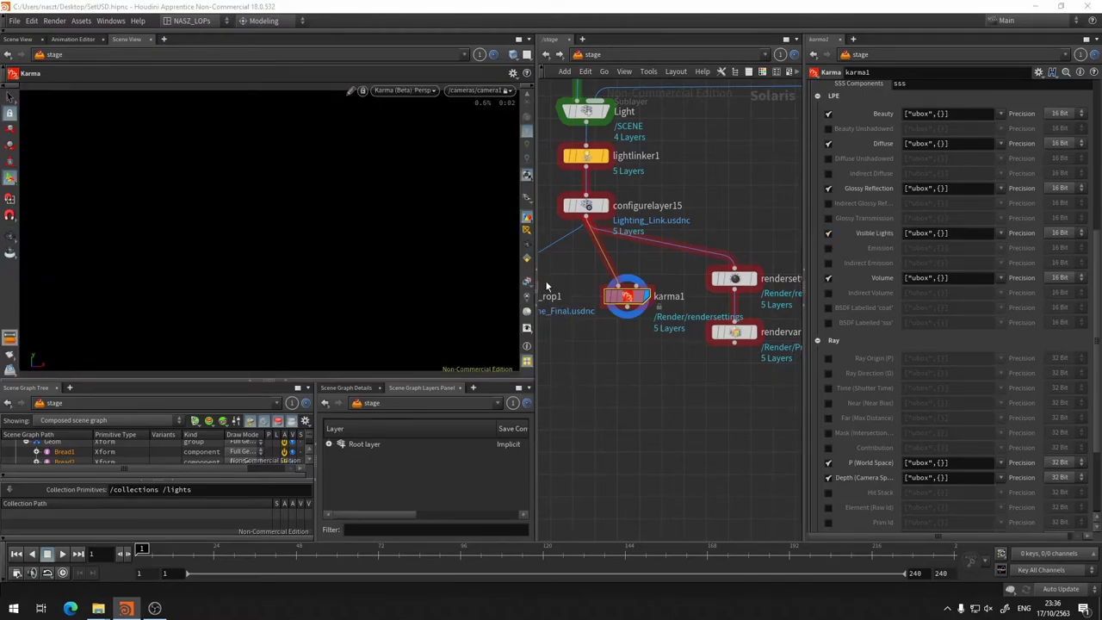
{"action": "left_click", "coordinate": [828, 234]}
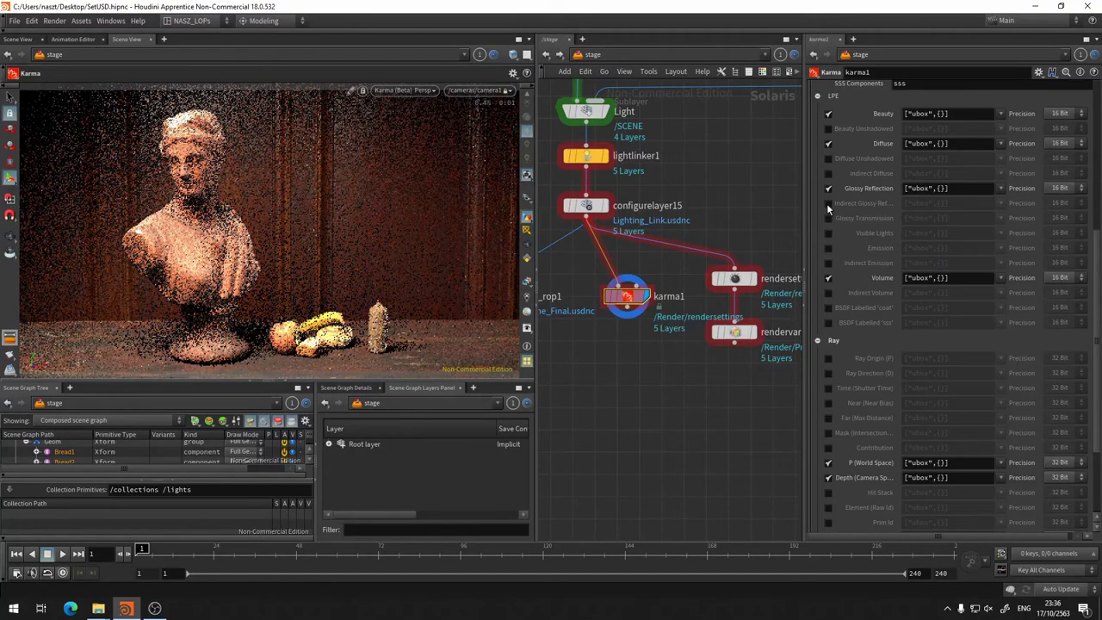
Step: Untick the Volume LPE AOV on karma1
{"action": "scroll", "coordinate": [886, 471], "scroll_direction": "up", "scroll_amount": 1}
{"action": "scroll", "coordinate": [886, 472], "scroll_direction": "up", "scroll_amount": 2}
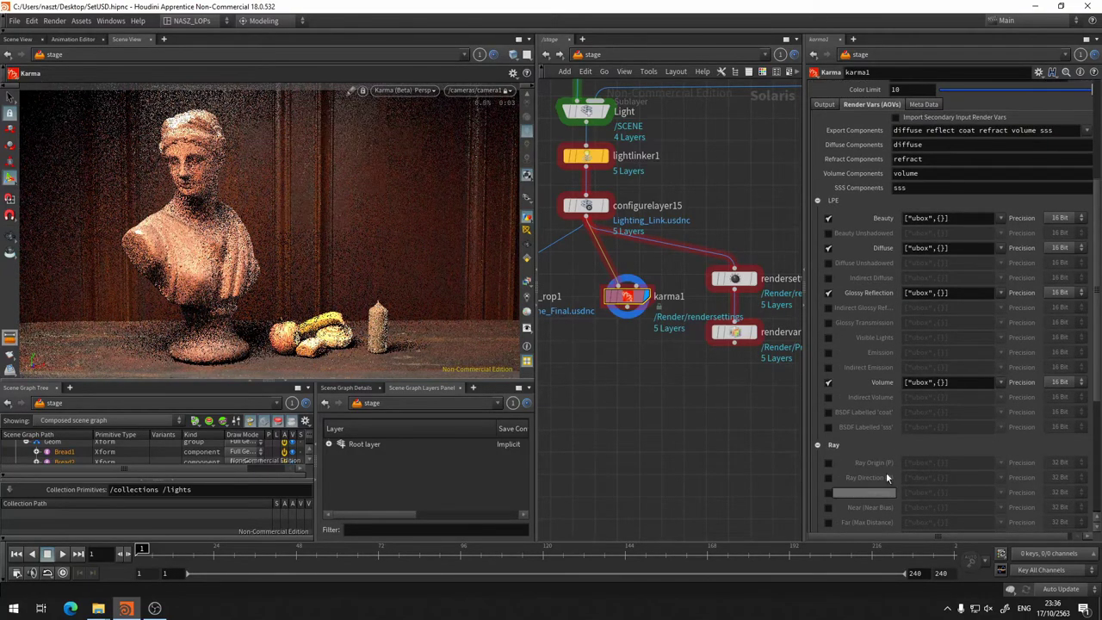
{"action": "scroll", "coordinate": [887, 383], "scroll_direction": "down", "scroll_amount": 3}
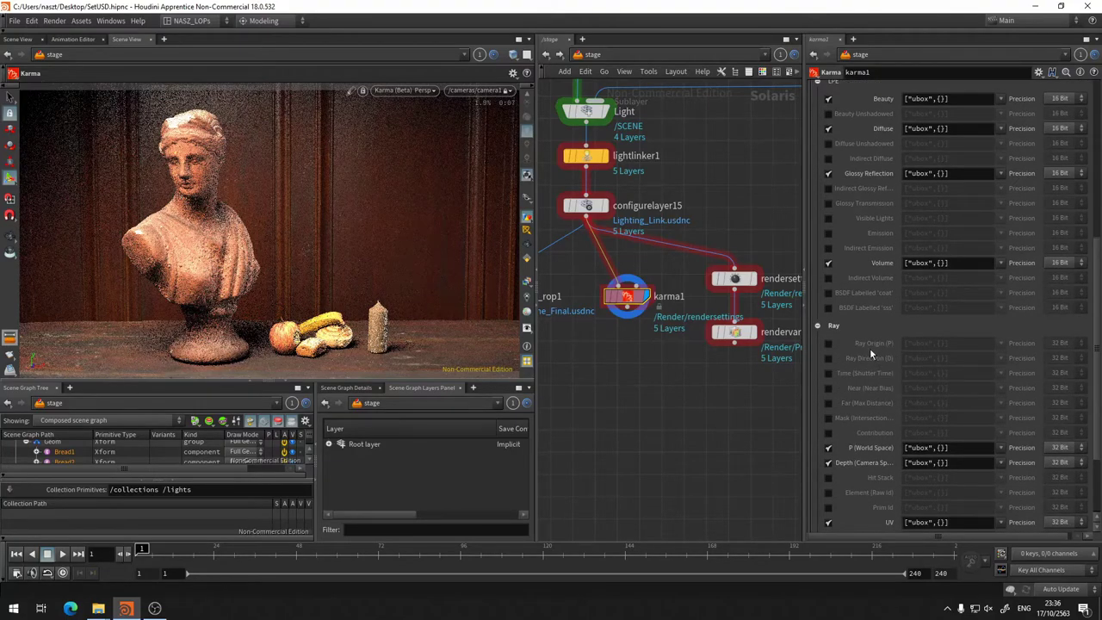
{"action": "left_click", "coordinate": [829, 262]}
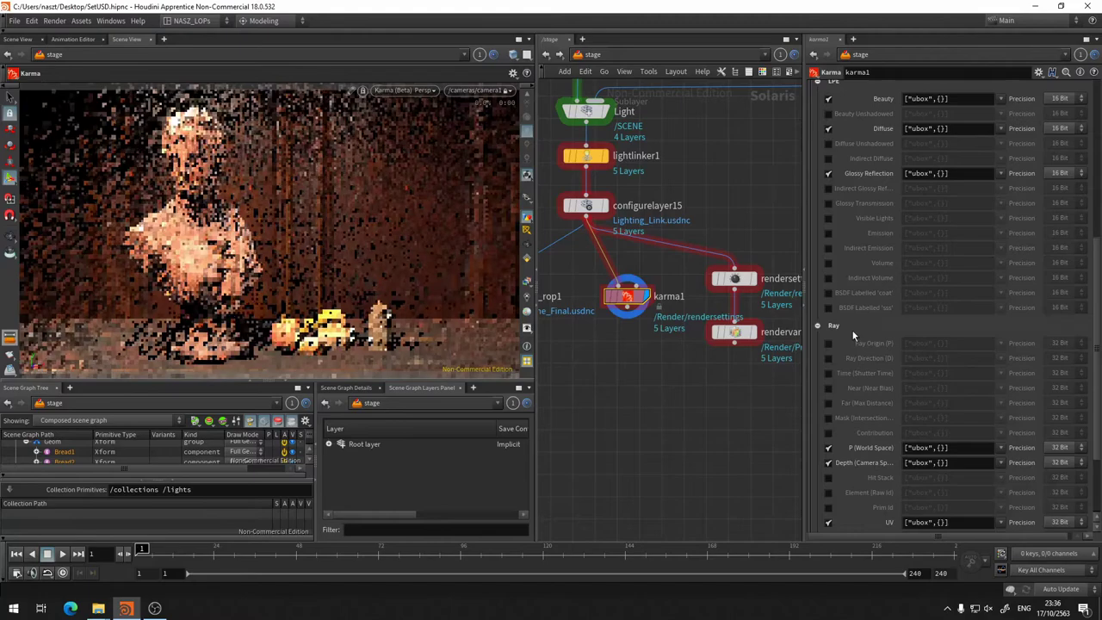
Step: Collapse the LPE and Ray AOV groups in karma1's parameters
{"action": "scroll", "coordinate": [849, 318], "scroll_direction": "up", "scroll_amount": 5}
{"action": "scroll", "coordinate": [846, 316], "scroll_direction": "down", "scroll_amount": 6}
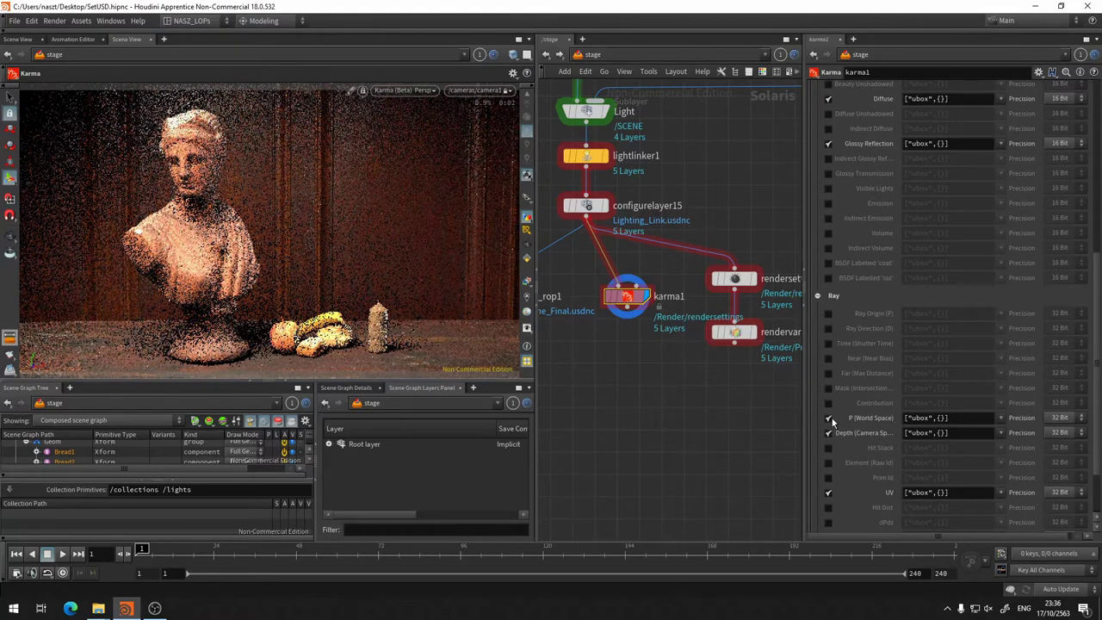
{"action": "scroll", "coordinate": [844, 256], "scroll_direction": "up", "scroll_amount": 5}
{"action": "scroll", "coordinate": [810, 204], "scroll_direction": "up", "scroll_amount": 5}
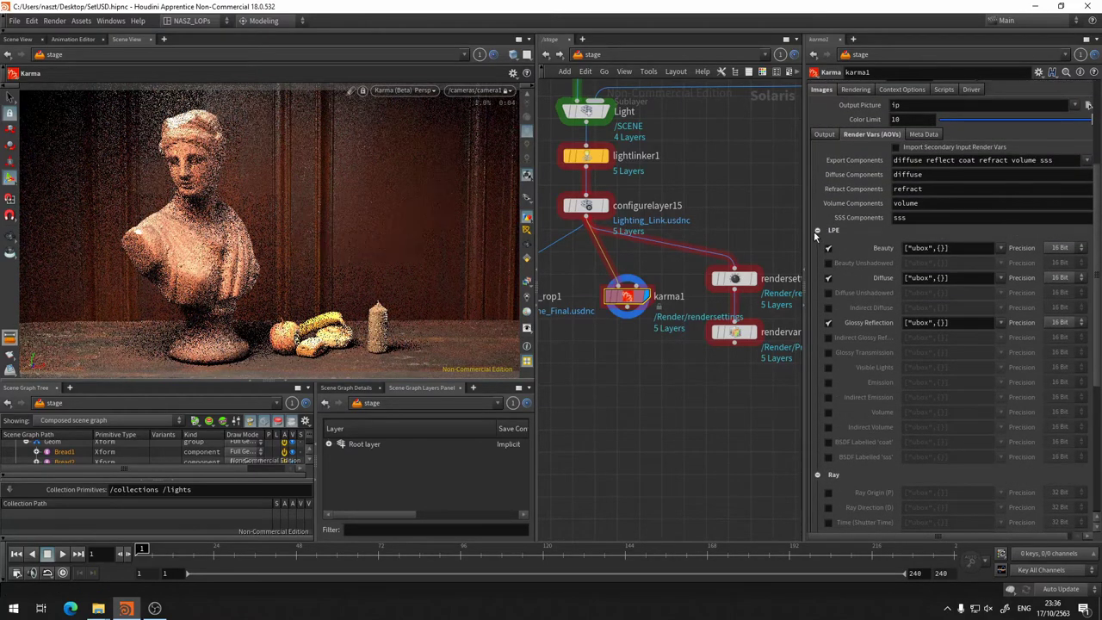
{"action": "left_click", "coordinate": [817, 231]}
{"action": "scroll", "coordinate": [818, 258], "scroll_direction": "up", "scroll_amount": 3}
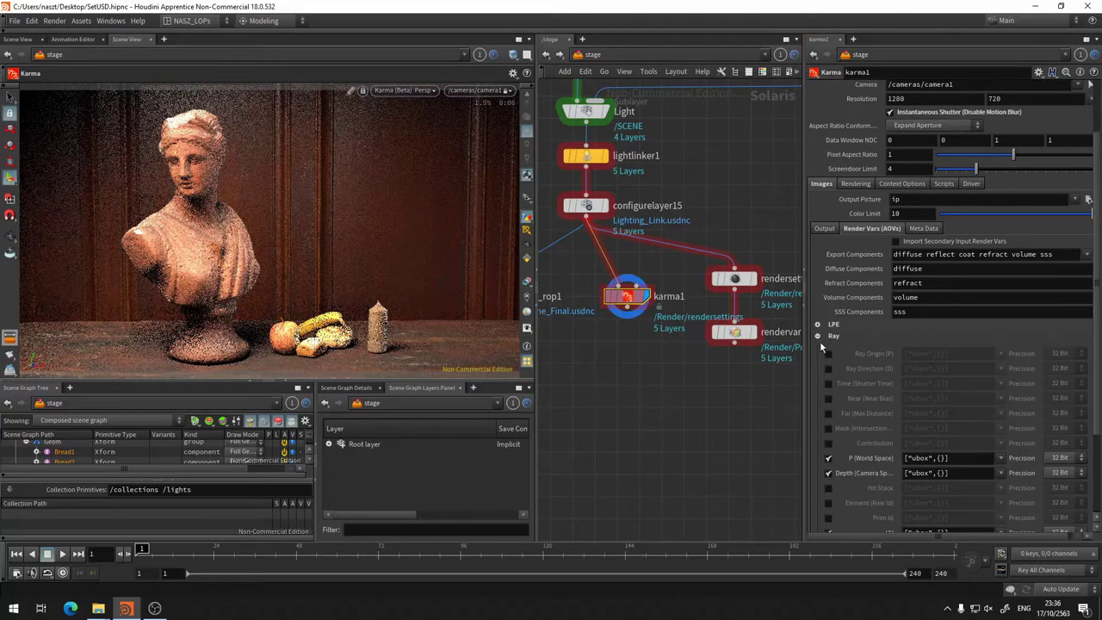
{"action": "left_click", "coordinate": [818, 337]}
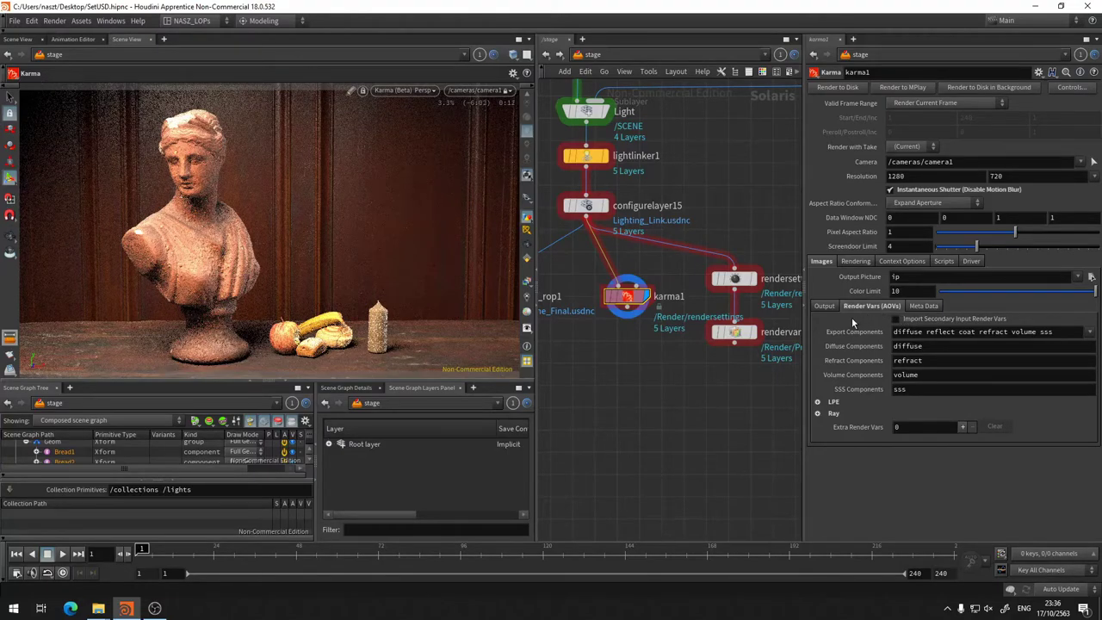
Step: Set karma1's Pixel Samples to 256 on the Sampling tab
{"action": "left_click", "coordinate": [865, 262]}
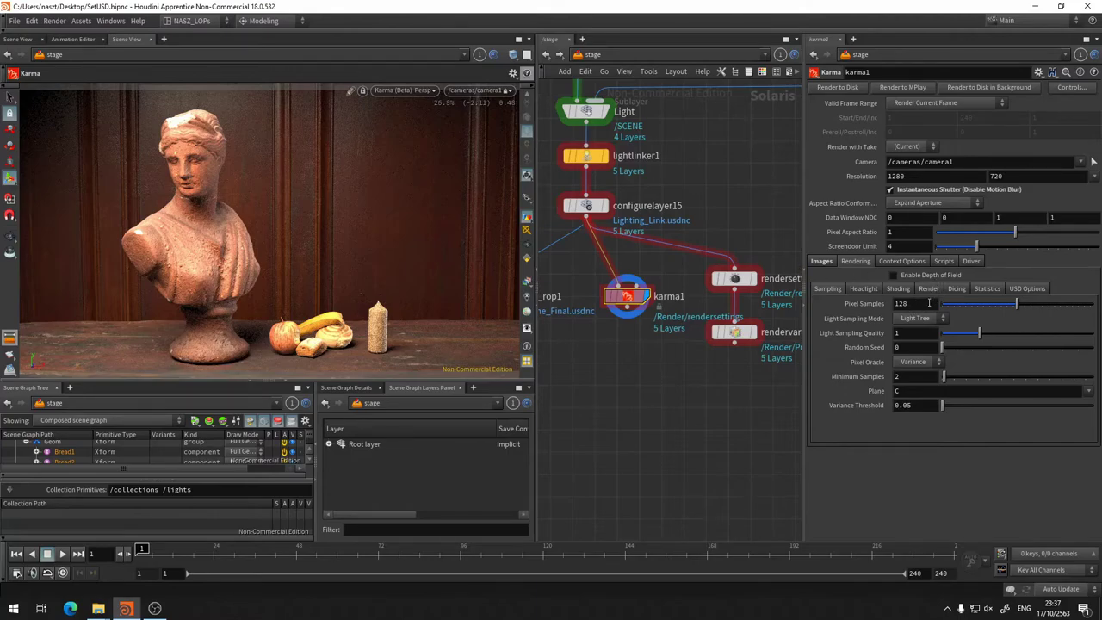
{"action": "double_click", "coordinate": [926, 305]}
{"action": "type", "text": "32"}
{"action": "key", "text": "Return"}
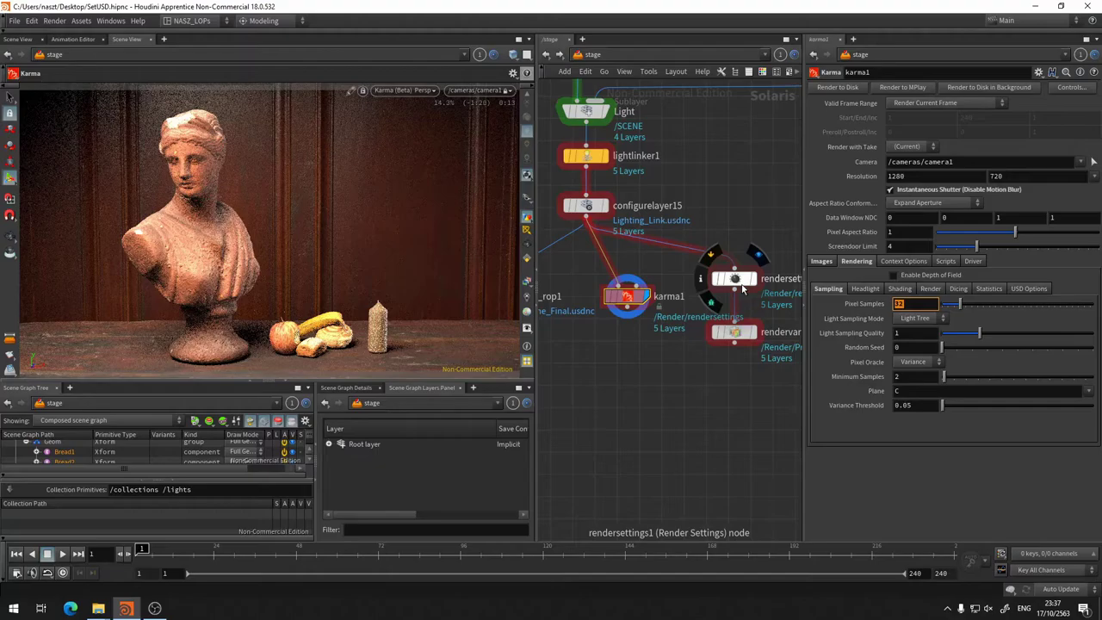
{"action": "key", "text": "Return"}
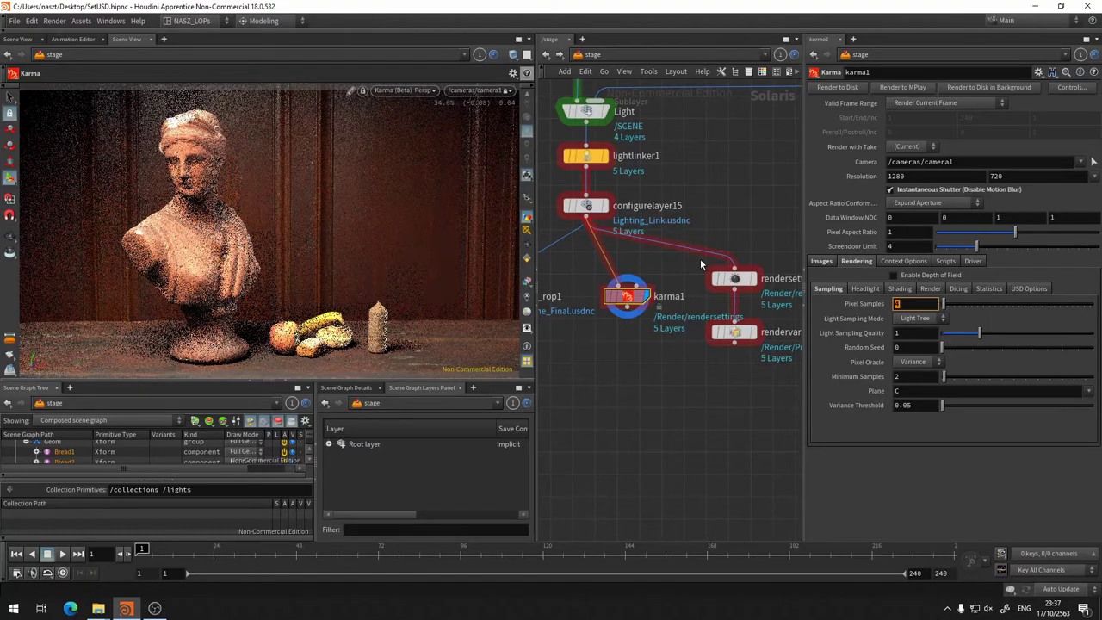
{"action": "type", "text": "256"}
{"action": "key", "text": "Return"}
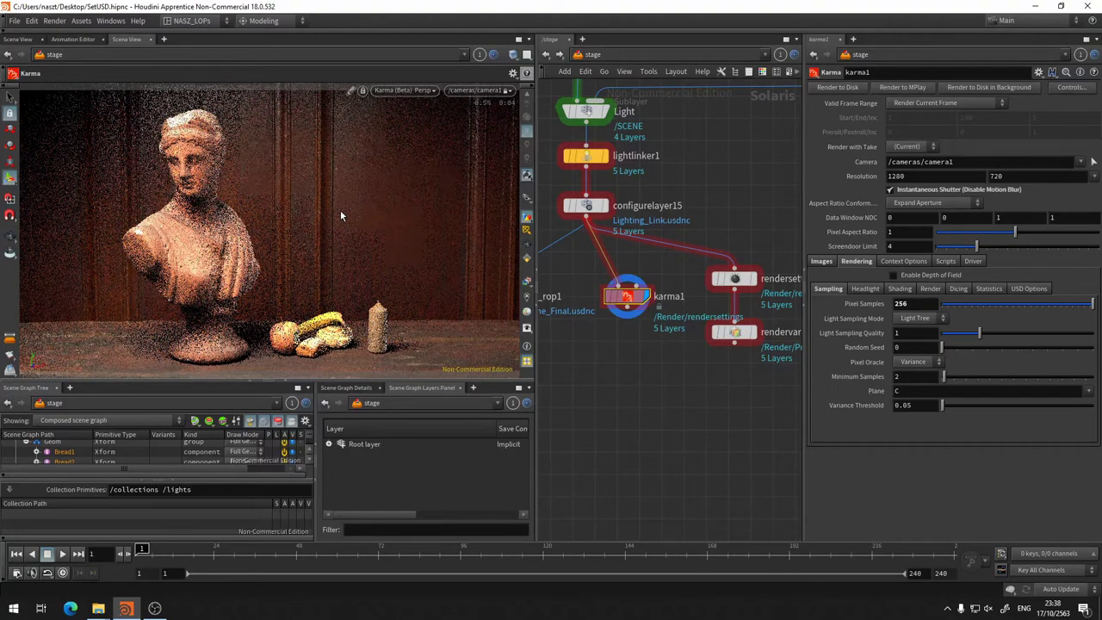
Step: Set Light Sampling Quality to 3 and check the Plane options
{"action": "left_click", "coordinate": [871, 335]}
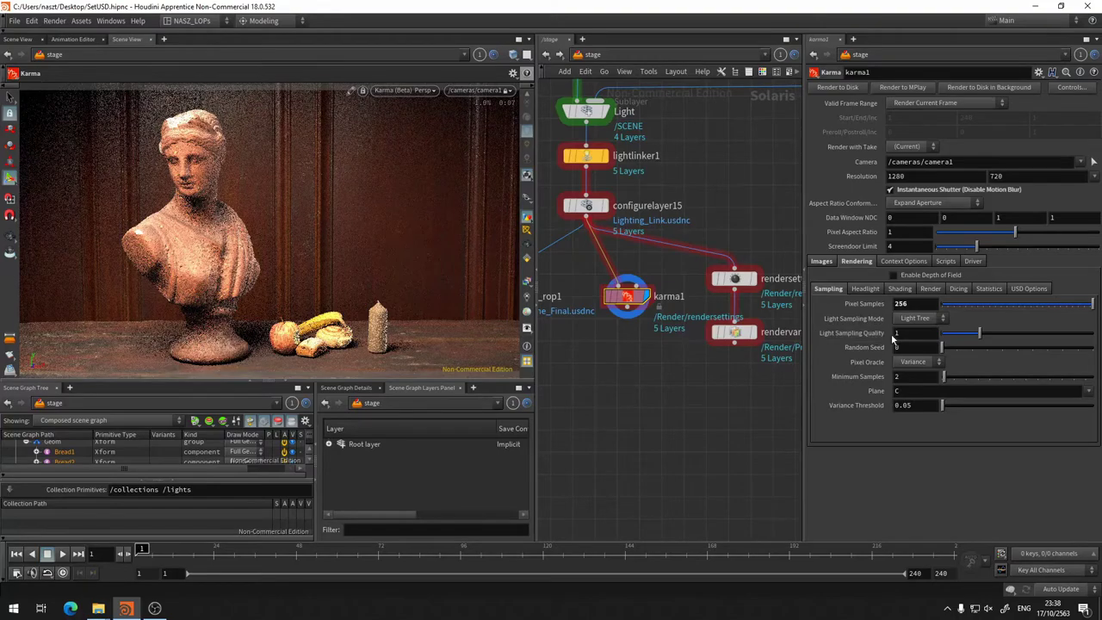
{"action": "type", "text": "3"}
{"action": "key", "text": "Return"}
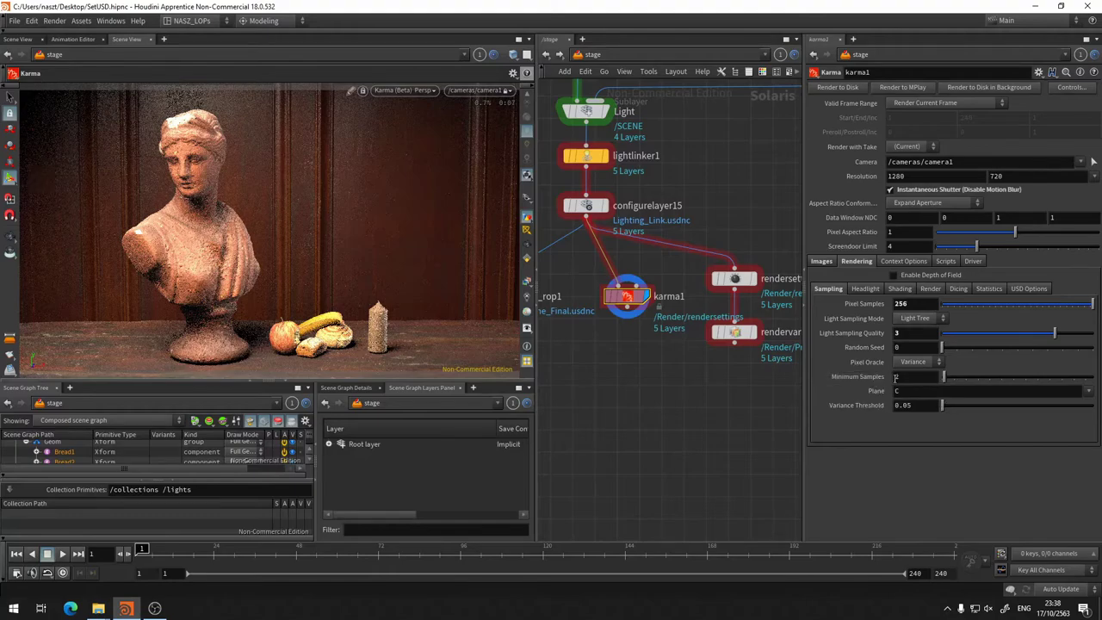
{"action": "left_click", "coordinate": [1089, 393]}
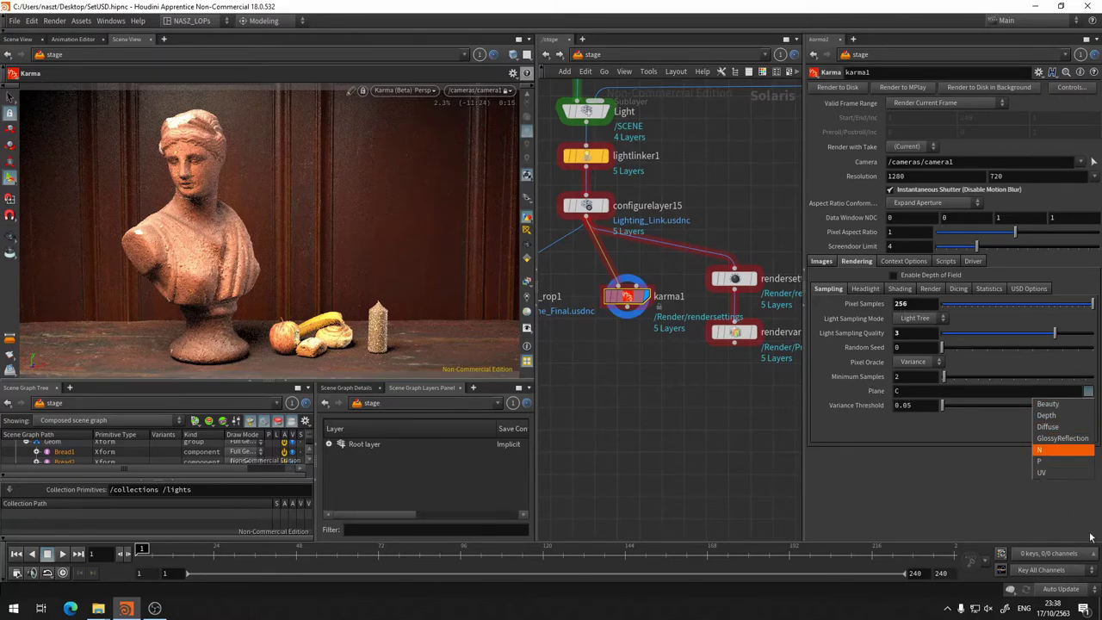
Step: Keep Plane on C and browse the headlight, shading, tile, dicing, statistics and USD sub-tabs
{"action": "left_click", "coordinate": [1072, 390]}
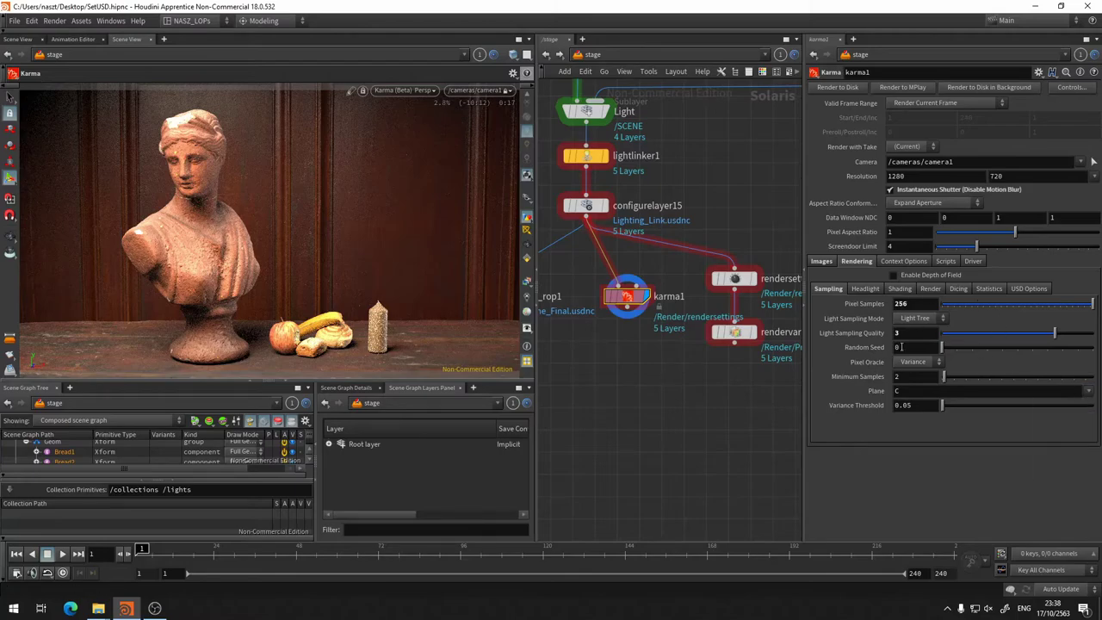
{"action": "left_click", "coordinate": [865, 293]}
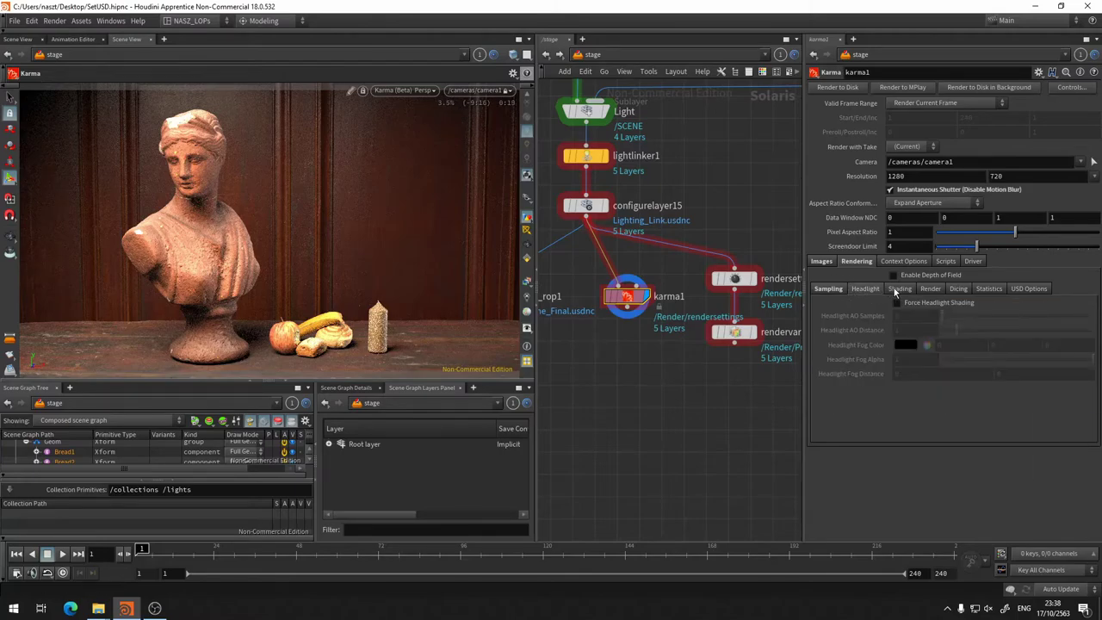
{"action": "left_click", "coordinate": [899, 291]}
{"action": "left_click", "coordinate": [939, 290]}
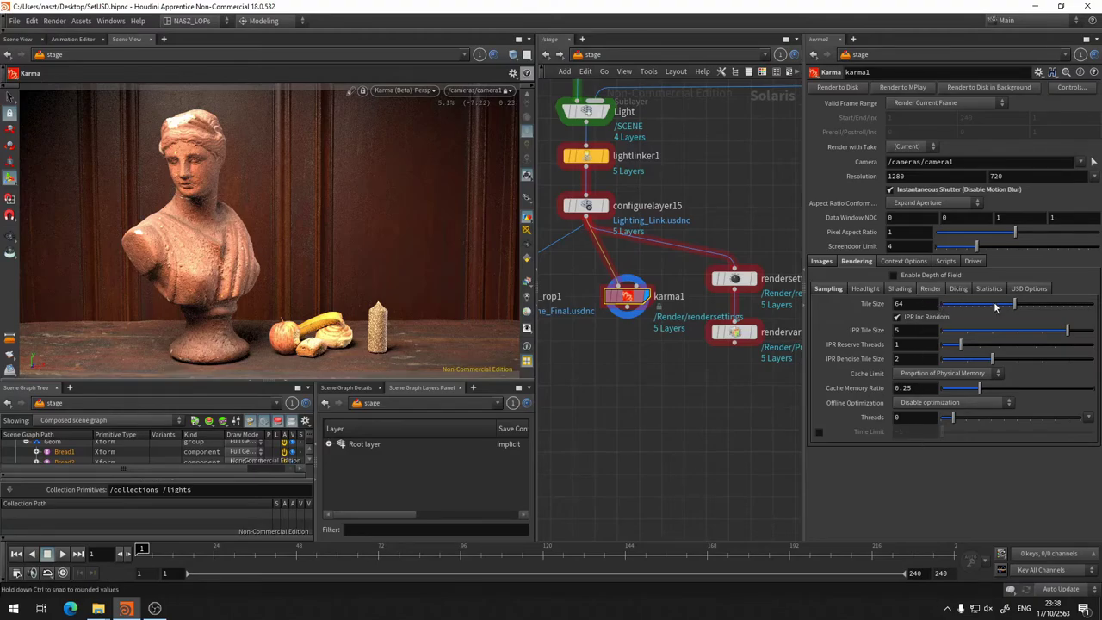
{"action": "left_click", "coordinate": [956, 290]}
{"action": "left_click", "coordinate": [986, 290]}
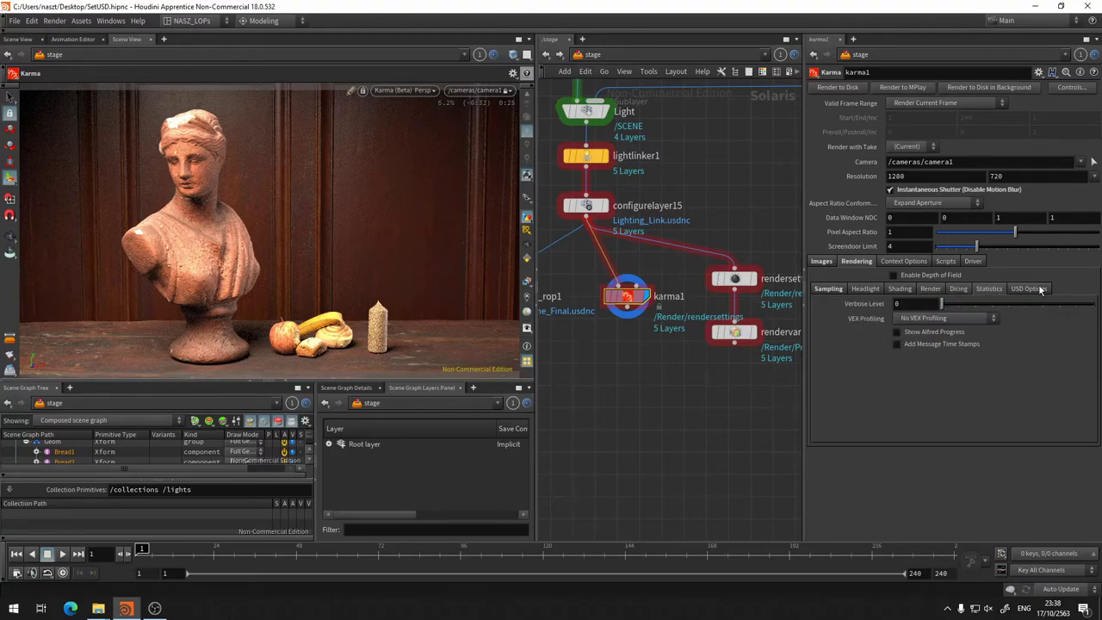
{"action": "left_click", "coordinate": [1029, 289]}
{"action": "left_click", "coordinate": [828, 289]}
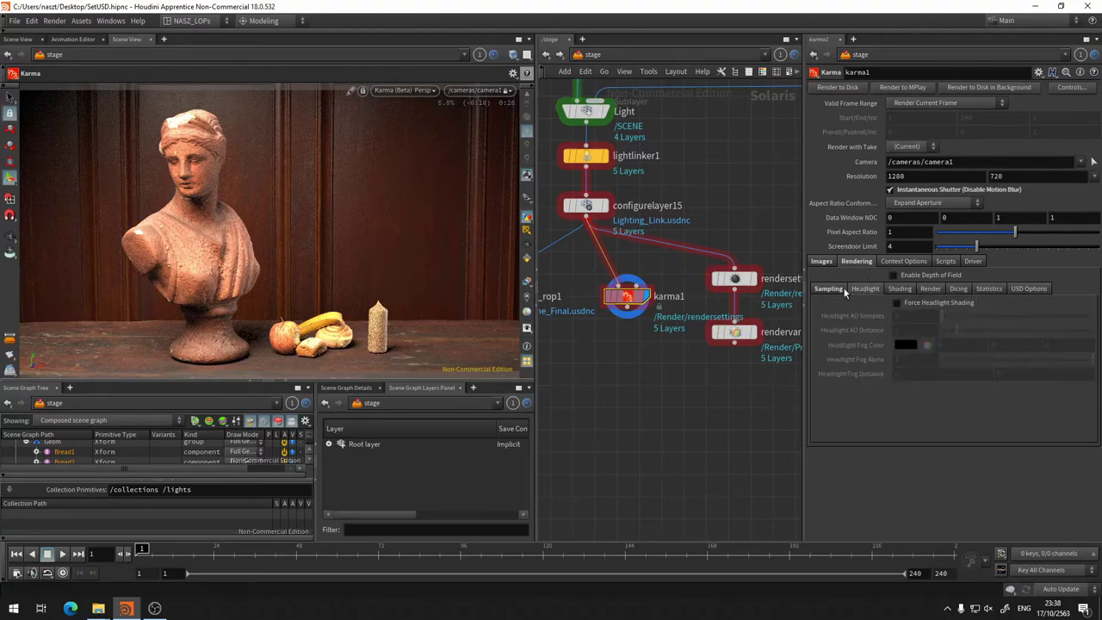
Step: Revisit the tile, dicing, statistics, USD, shading and headlight sub-tabs, ending on Sampling
{"action": "left_click", "coordinate": [940, 289]}
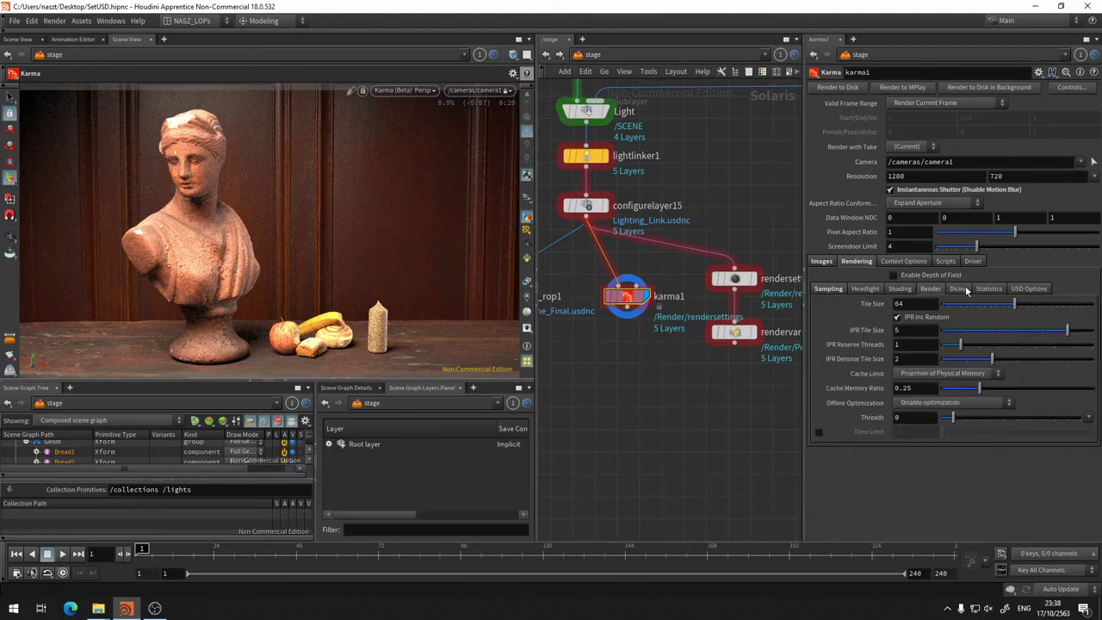
{"action": "left_click", "coordinate": [965, 288]}
{"action": "left_click", "coordinate": [992, 288]}
{"action": "left_click", "coordinate": [1023, 289]}
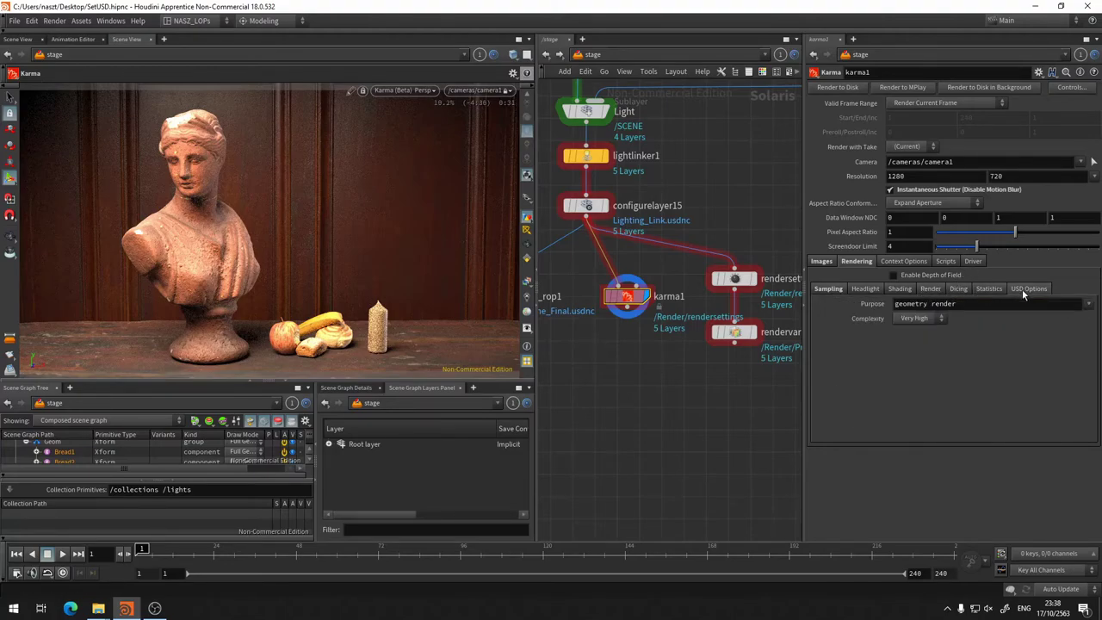
{"action": "left_click", "coordinate": [930, 289]}
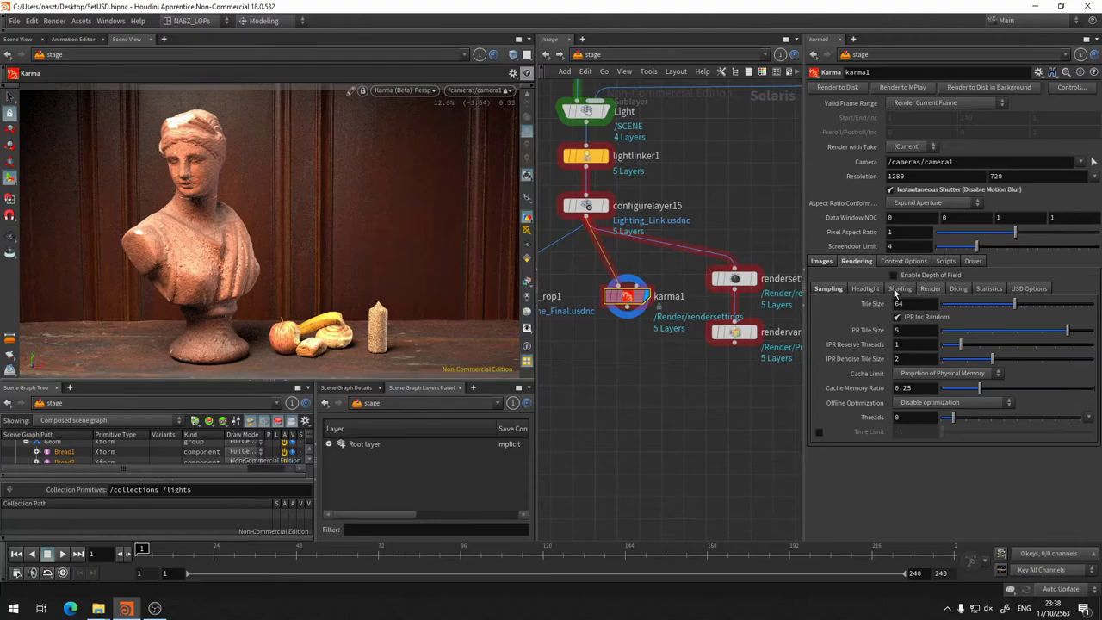
{"action": "left_click", "coordinate": [901, 291]}
{"action": "left_click", "coordinate": [879, 291]}
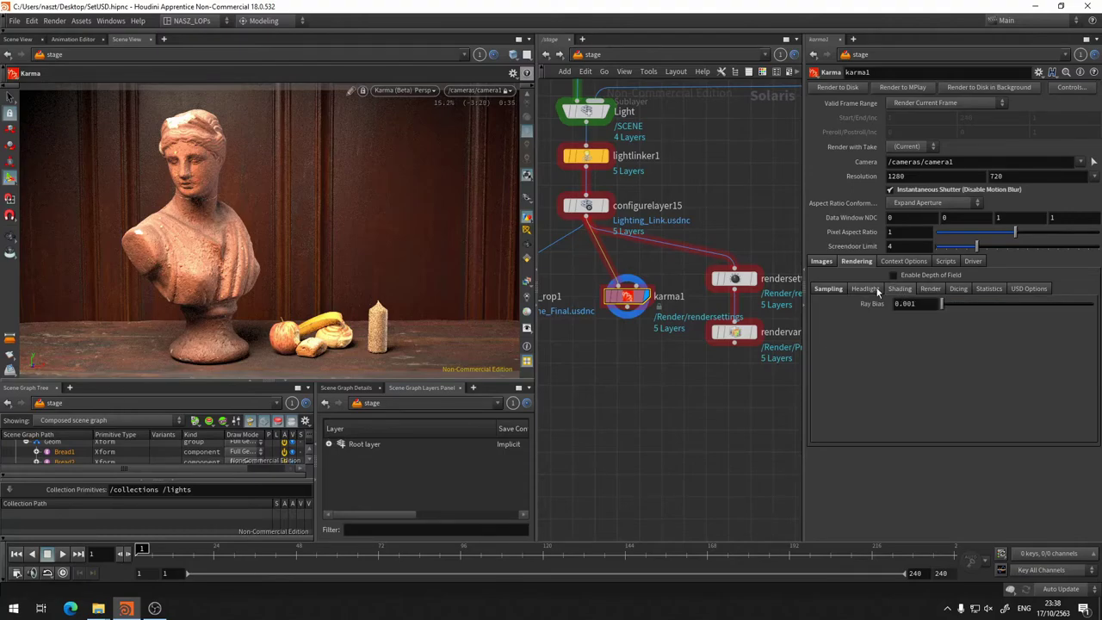
{"action": "left_click", "coordinate": [833, 289]}
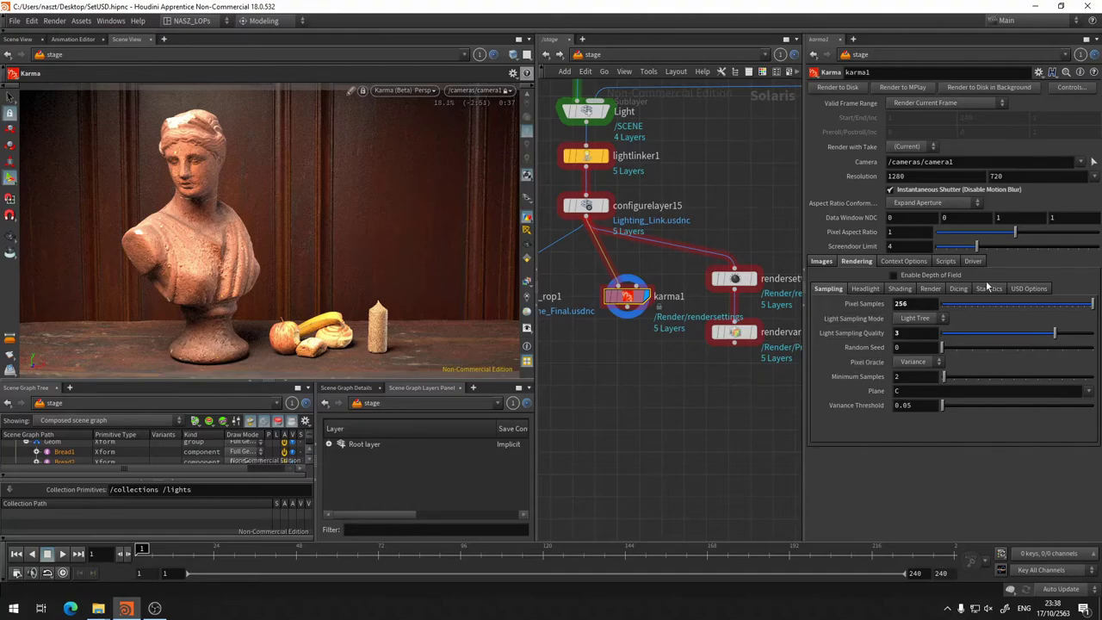
Step: Review the Context, Script and Driver tabs, then go to Images > Render Vars (AOVs)
{"action": "left_click", "coordinate": [915, 262]}
{"action": "left_click", "coordinate": [953, 262]}
{"action": "left_click", "coordinate": [973, 262]}
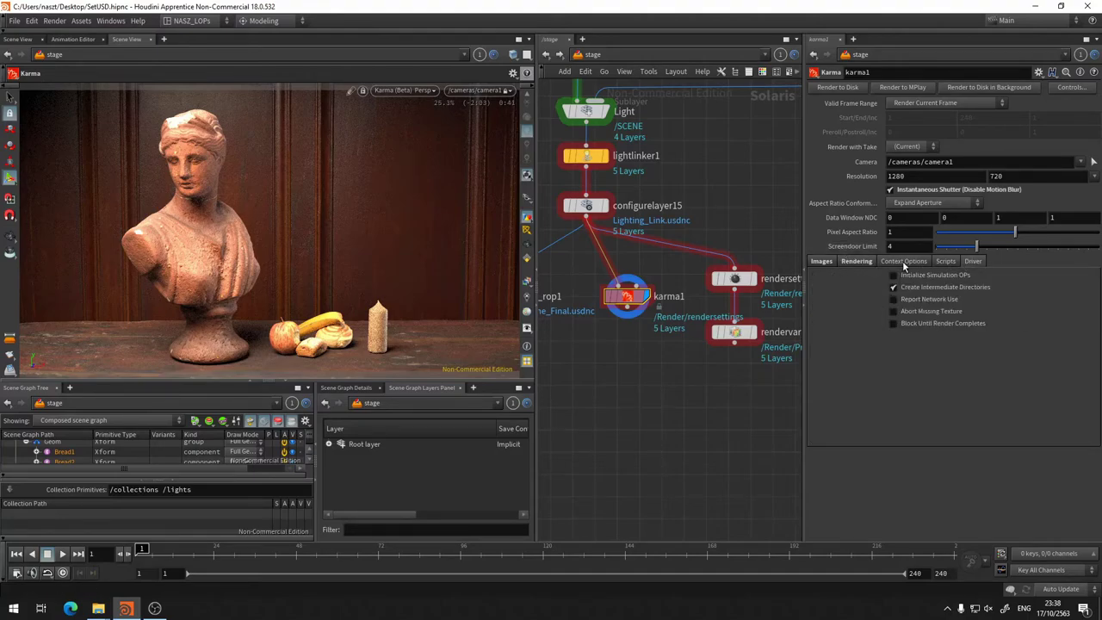
{"action": "left_click", "coordinate": [857, 262]}
{"action": "left_click", "coordinate": [823, 262]}
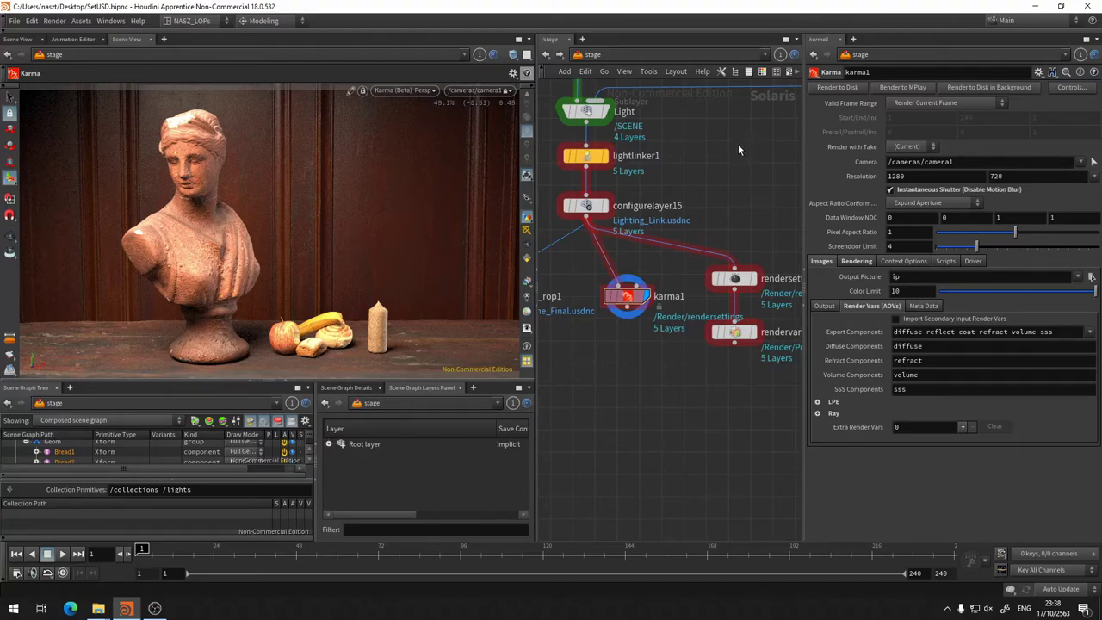
Step: Add a Render Geometry Settings node from the 'render' Tab search and close the console
{"action": "key", "text": "Tab"}
{"action": "type", "text": "re"}
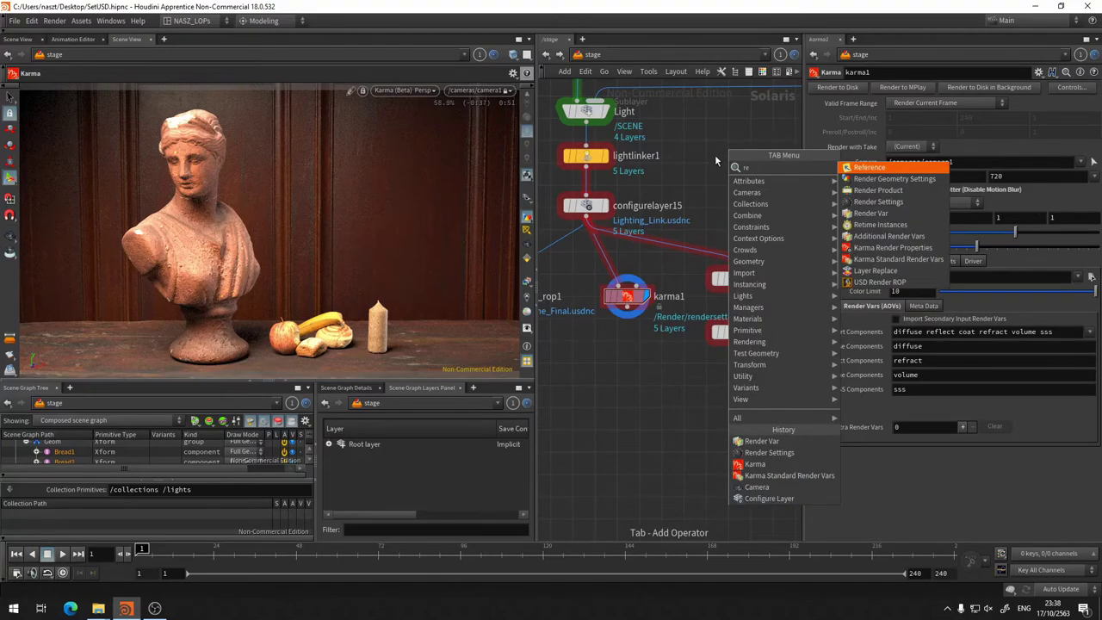
{"action": "type", "text": "n"}
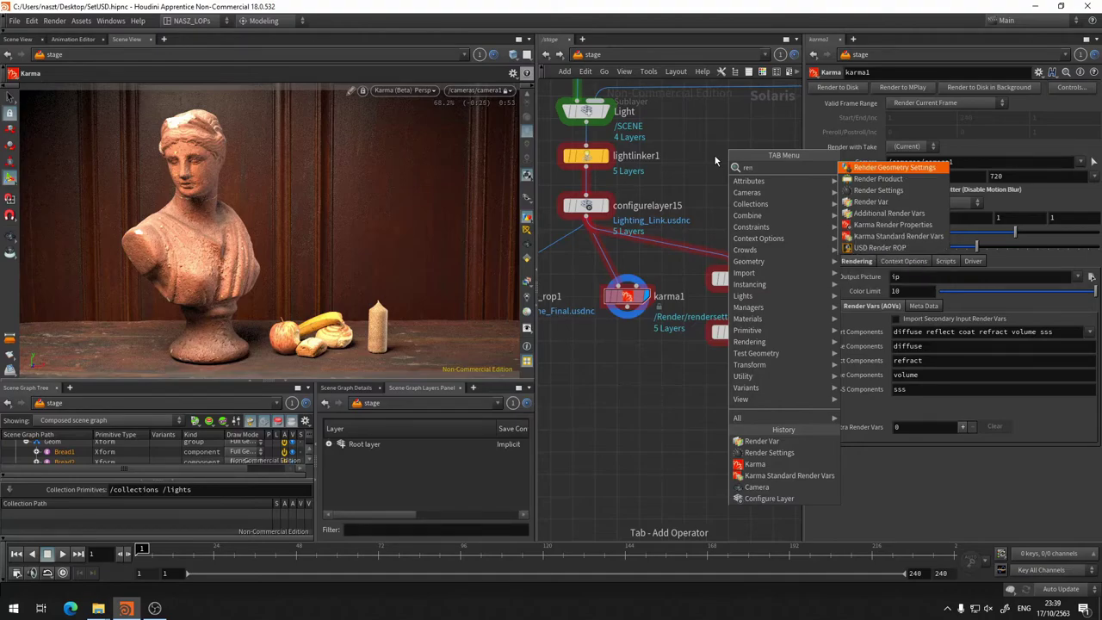
{"action": "type", "text": "der"}
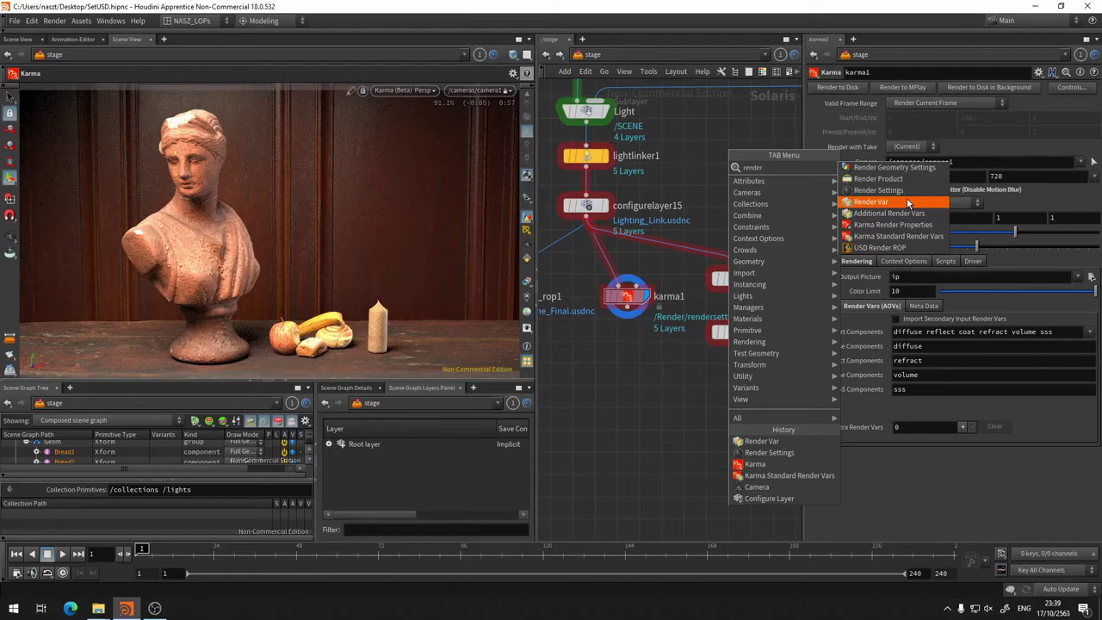
{"action": "left_click", "coordinate": [919, 169]}
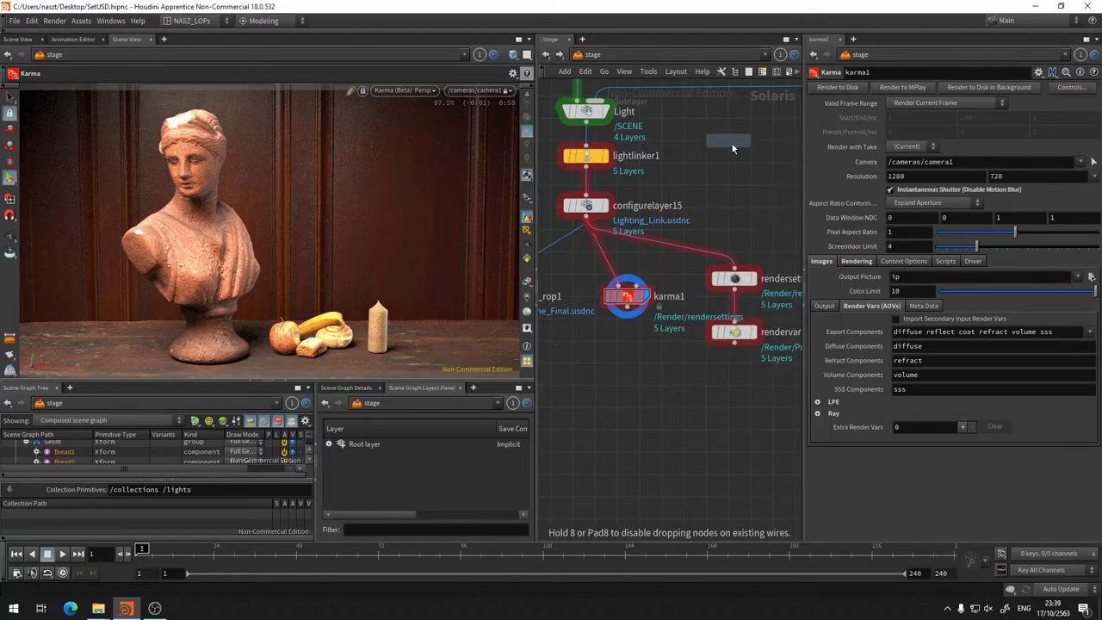
{"action": "left_click", "coordinate": [747, 131]}
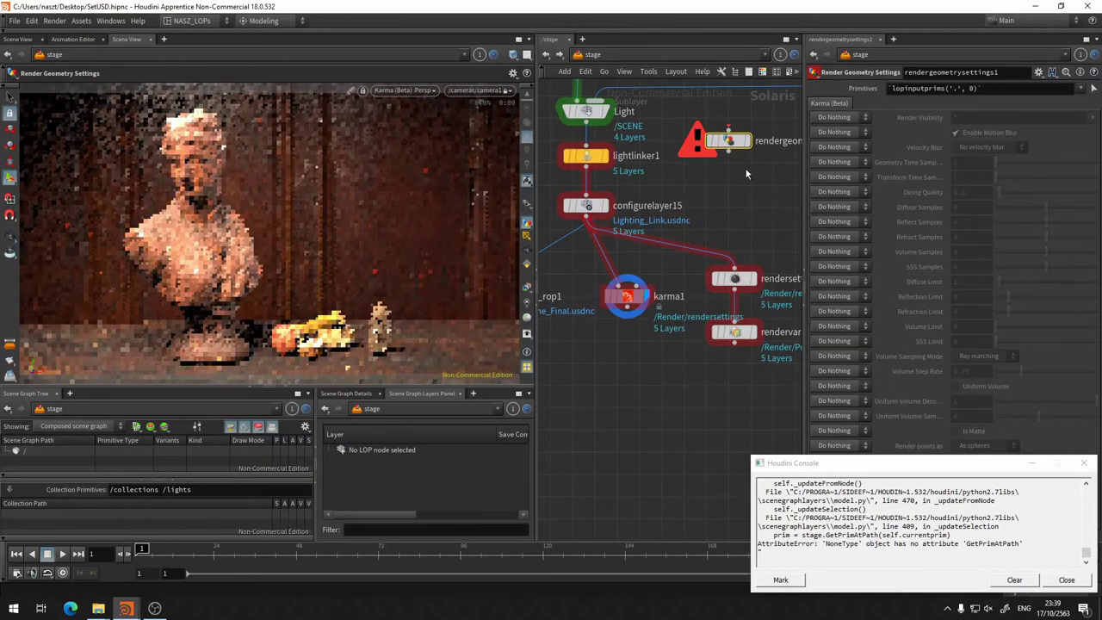
{"action": "left_click", "coordinate": [1066, 579]}
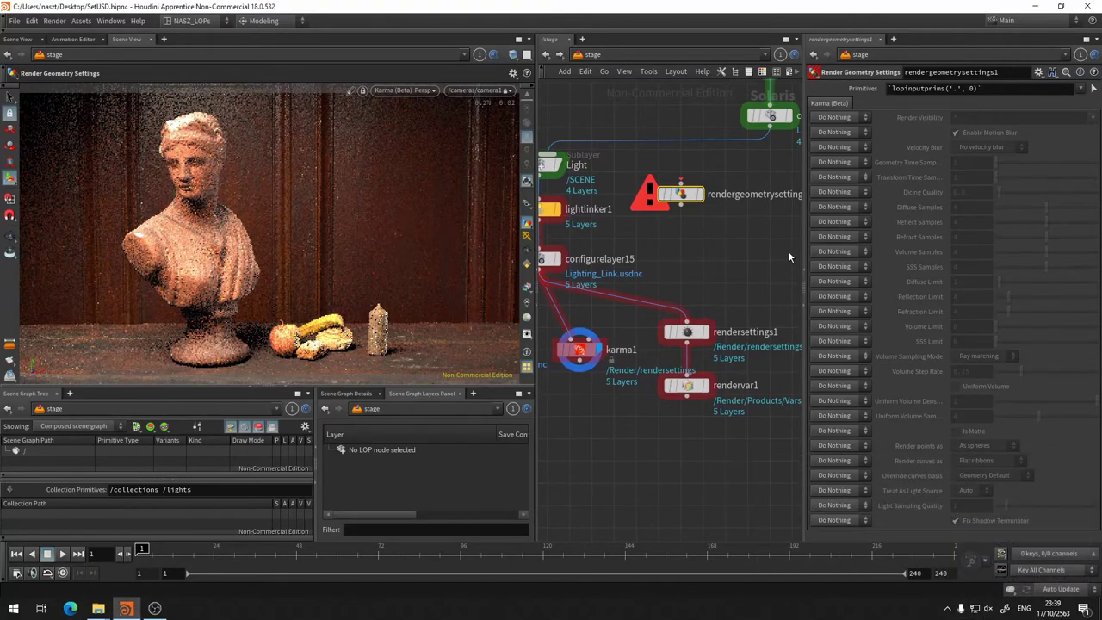
Step: Move the new node up and pan the network to find Room and configurelayer
{"action": "scroll", "coordinate": [661, 335], "scroll_direction": "down", "scroll_amount": 5}
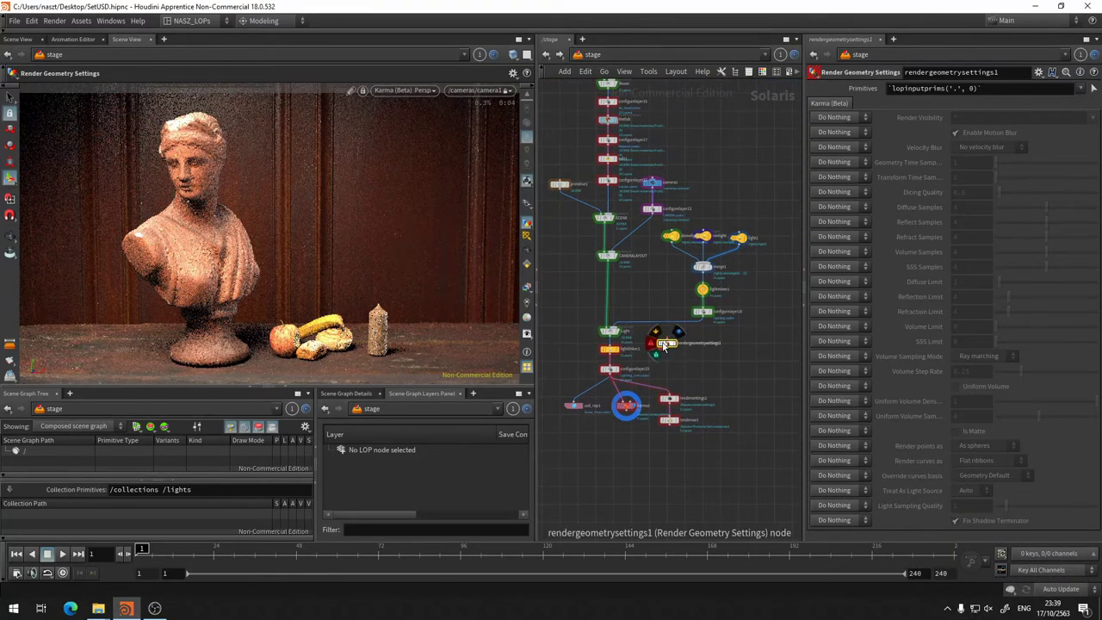
{"action": "left_click_drag", "start_coordinate": [666, 345], "coordinate": [704, 147]}
{"action": "scroll", "coordinate": [704, 146], "scroll_direction": "up", "scroll_amount": 3}
{"action": "scroll", "coordinate": [778, 351], "scroll_direction": "up", "scroll_amount": 3}
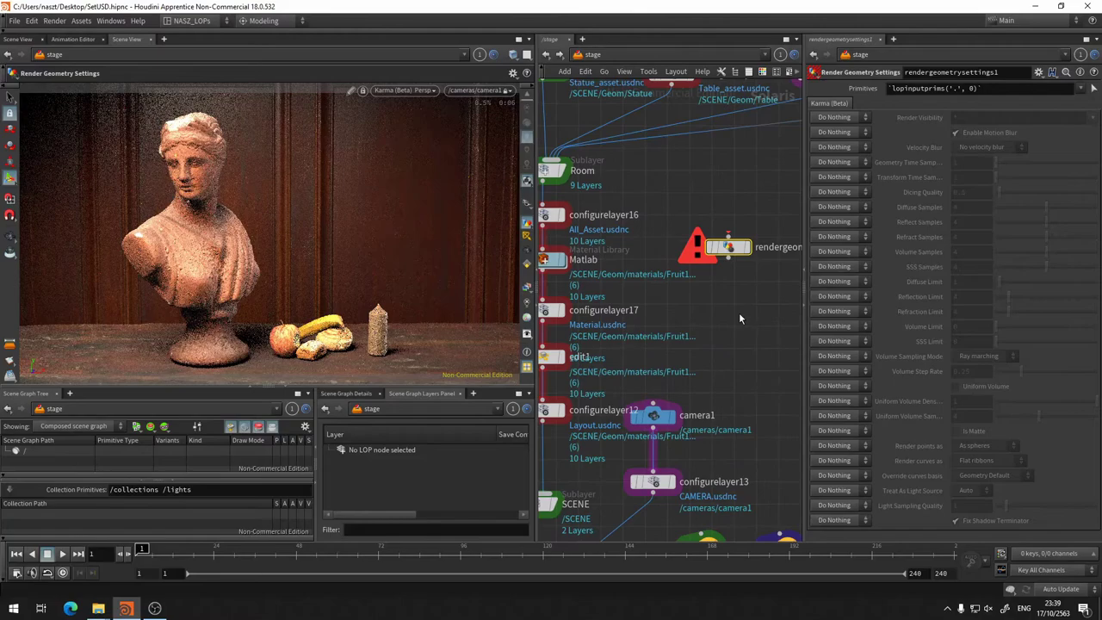
{"action": "middle_click_drag", "start_coordinate": [719, 393], "coordinate": [721, 509]}
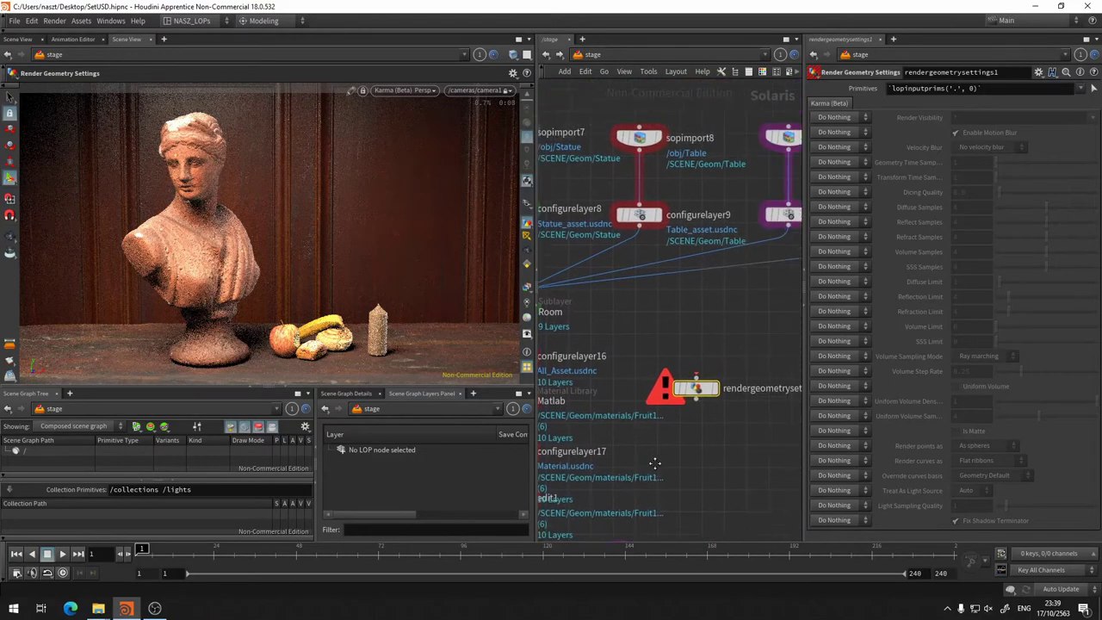
{"action": "middle_click_drag", "start_coordinate": [726, 435], "coordinate": [680, 157]}
{"action": "scroll", "coordinate": [680, 158], "scroll_direction": "down", "scroll_amount": 5}
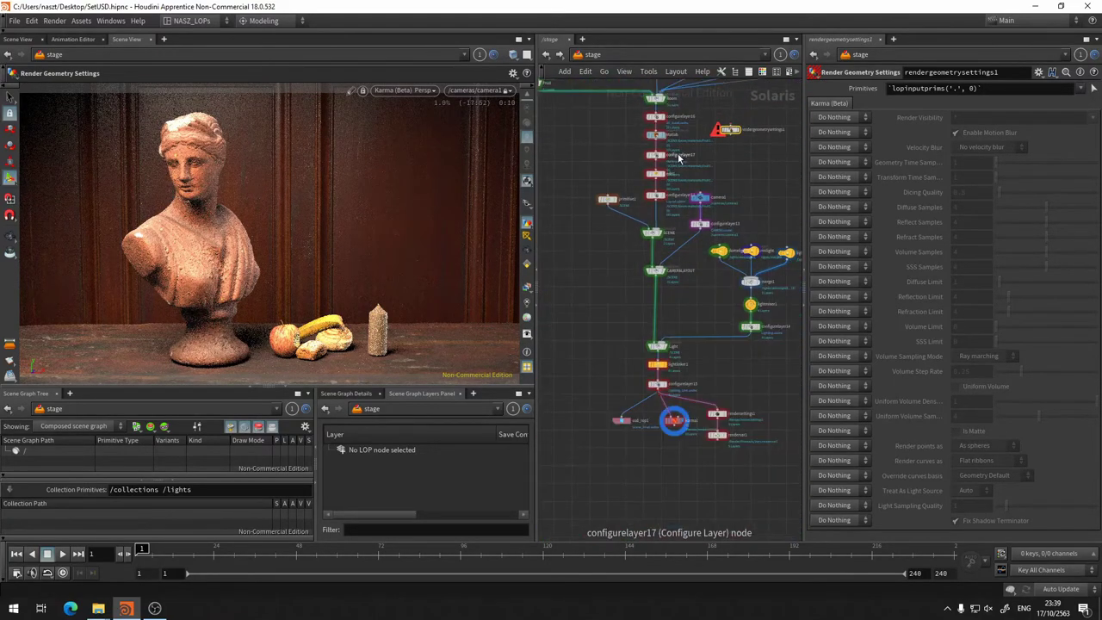
{"action": "middle_click_drag", "start_coordinate": [778, 164], "coordinate": [704, 160]}
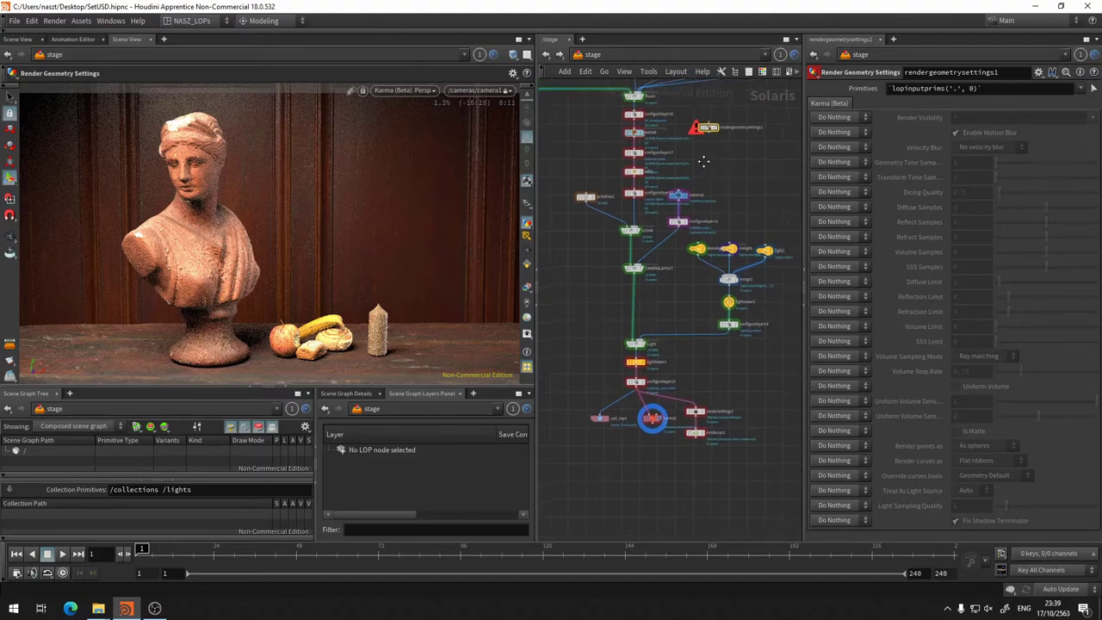
{"action": "left_click_drag", "start_coordinate": [758, 133], "coordinate": [495, 484]}
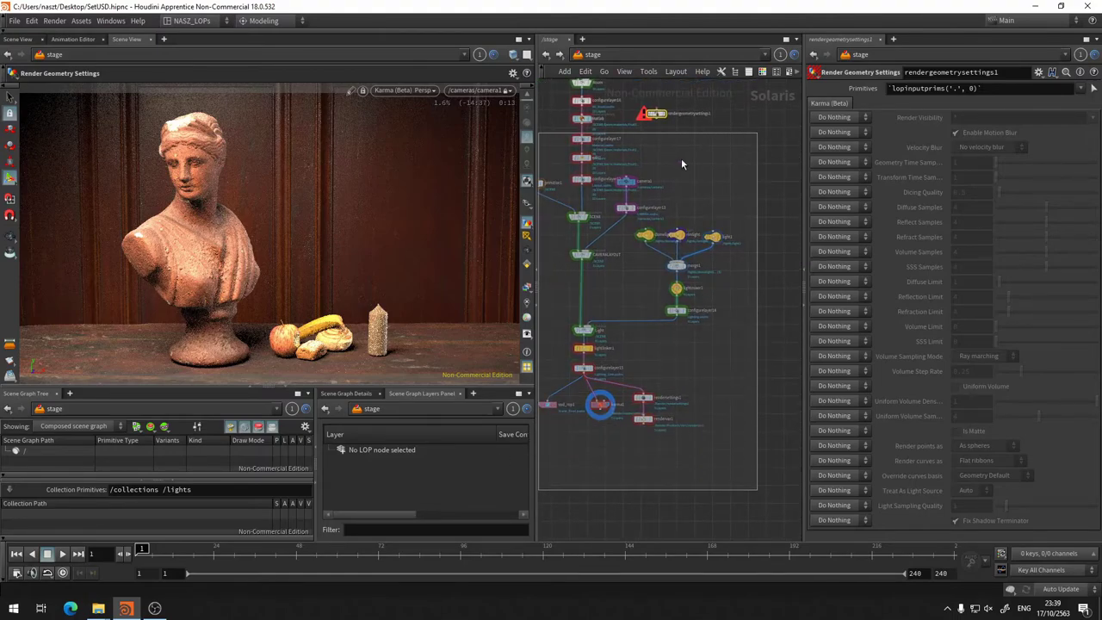
Step: Dismiss the repeated error dialogs and select the Render Geometry Settings node near the imports
{"action": "left_click", "coordinate": [707, 217]}
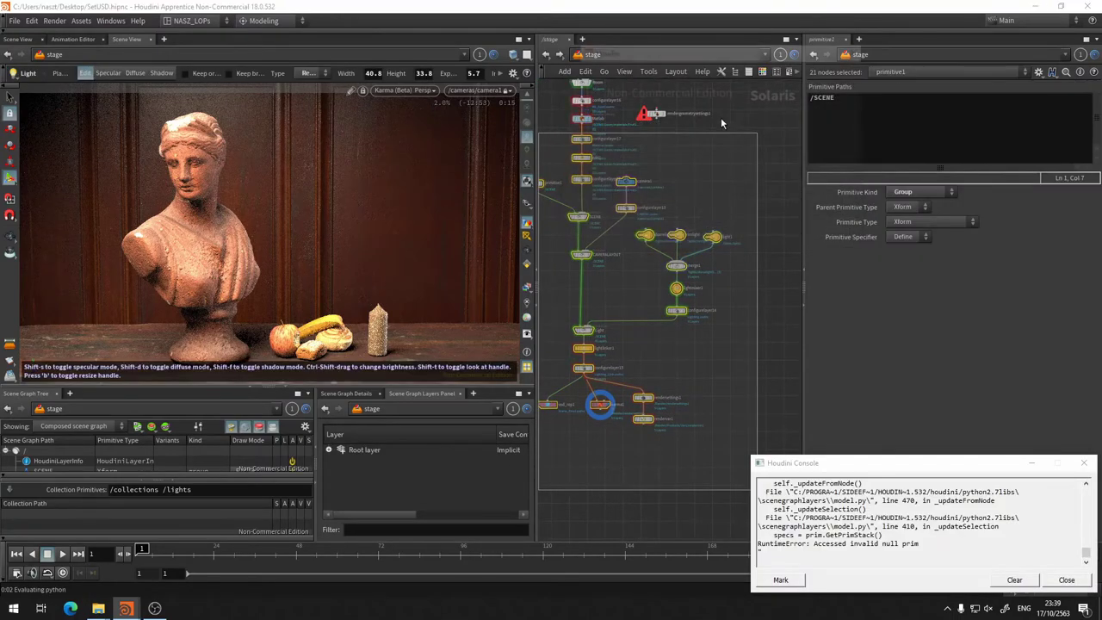
{"action": "left_click", "coordinate": [729, 196]}
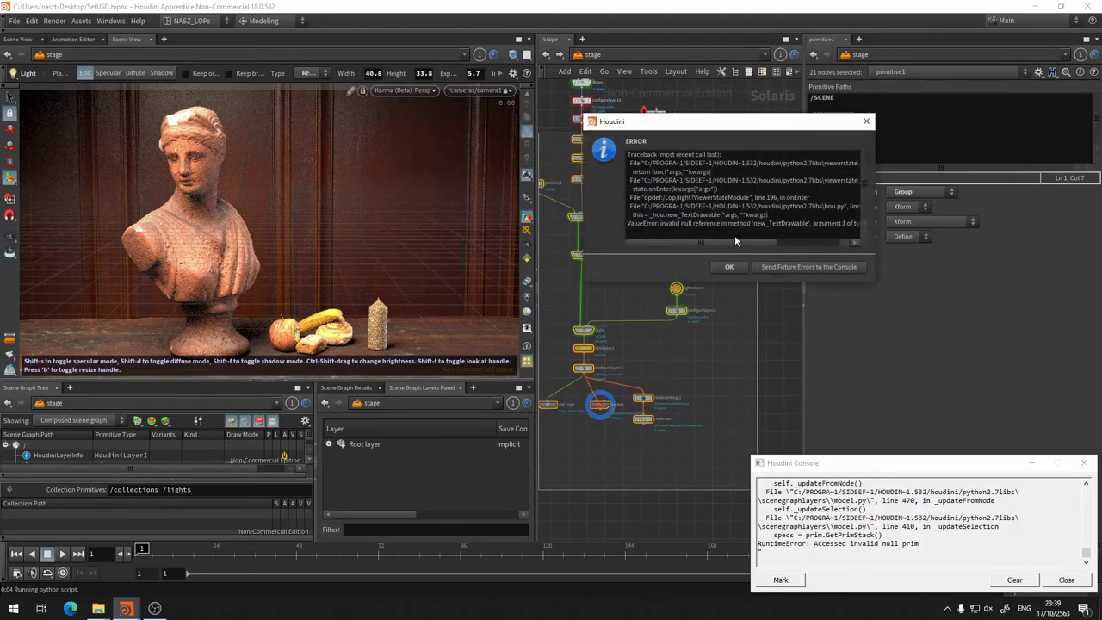
{"action": "left_click", "coordinate": [731, 263]}
{"action": "middle_click_drag", "start_coordinate": [740, 148], "coordinate": [764, 312]}
{"action": "scroll", "coordinate": [675, 249], "scroll_direction": "up", "scroll_amount": 3}
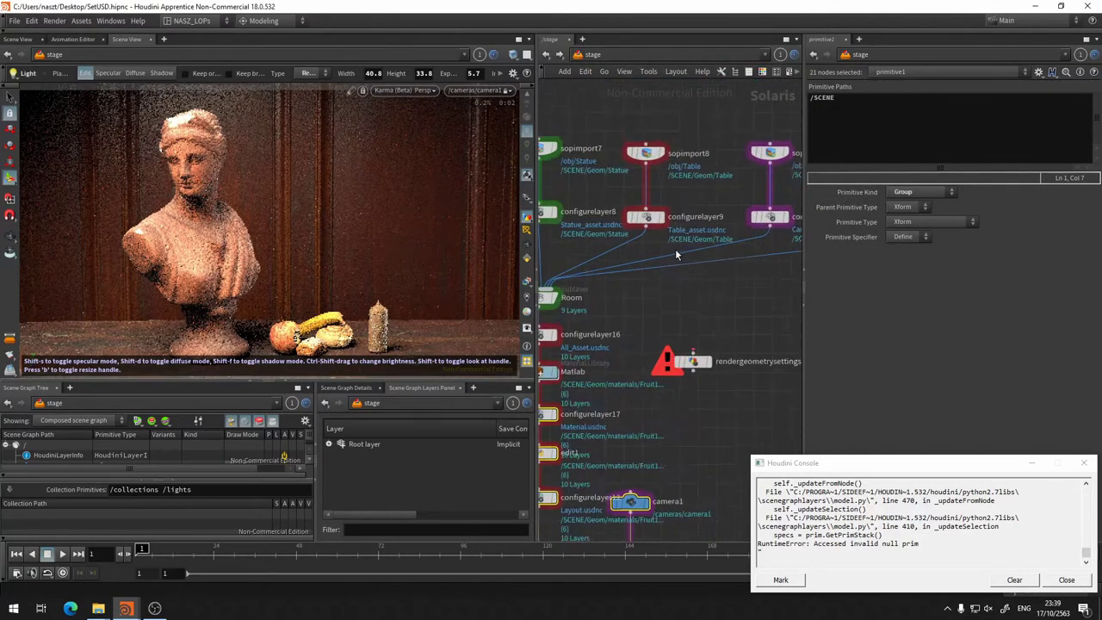
{"action": "scroll", "coordinate": [693, 250], "scroll_direction": "up", "scroll_amount": 3}
{"action": "scroll", "coordinate": [693, 250], "scroll_direction": "down", "scroll_amount": 1}
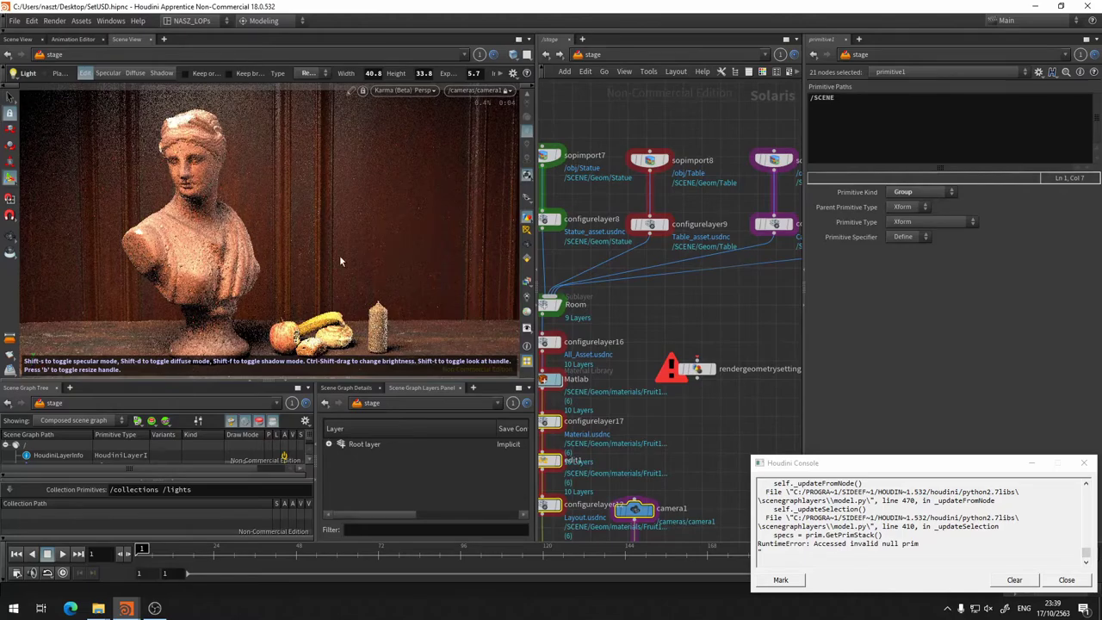
{"action": "left_click", "coordinate": [698, 370]}
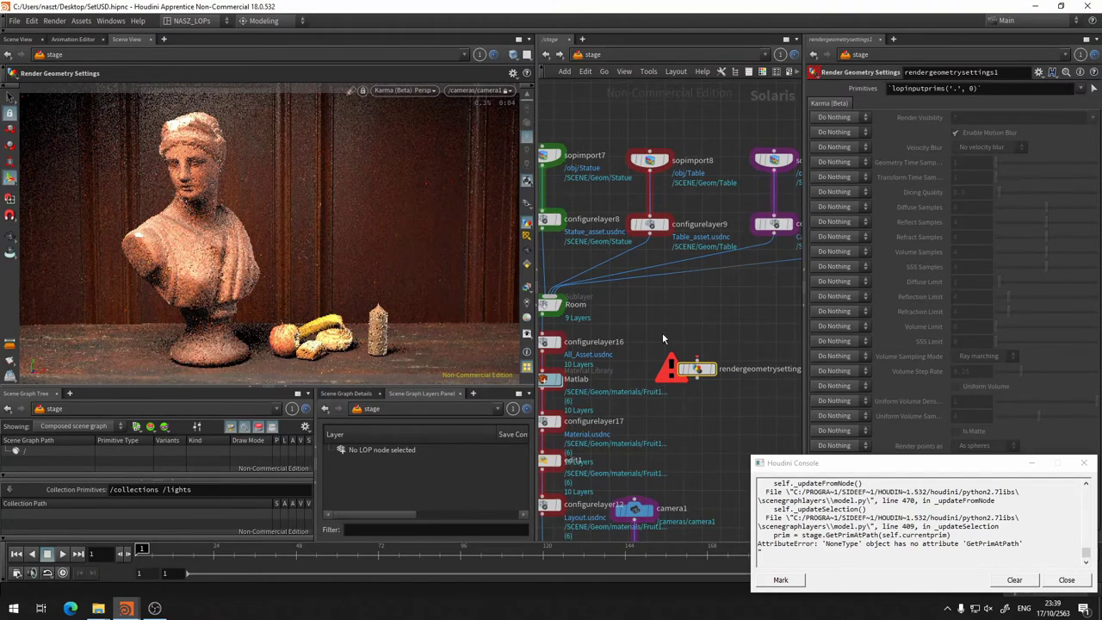
Step: Wire rendergeometrysettings1 between sopimport7 and configurelayer8 and turn on its display flag
{"action": "middle_click_drag", "start_coordinate": [662, 332], "coordinate": [753, 109]}
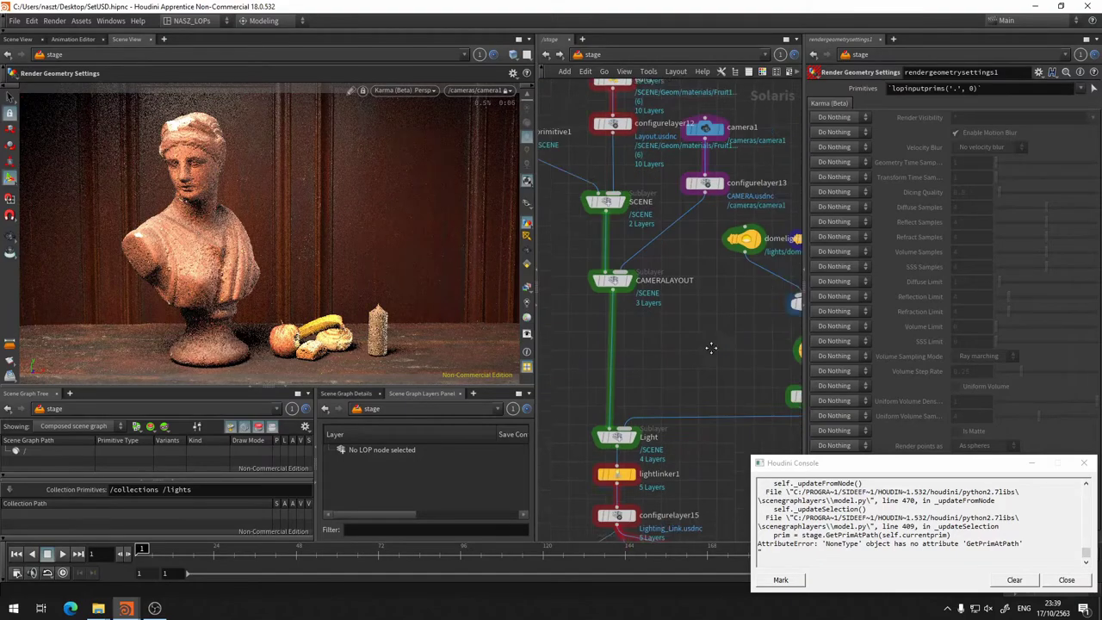
{"action": "middle_click_drag", "start_coordinate": [686, 534], "coordinate": [646, 322]}
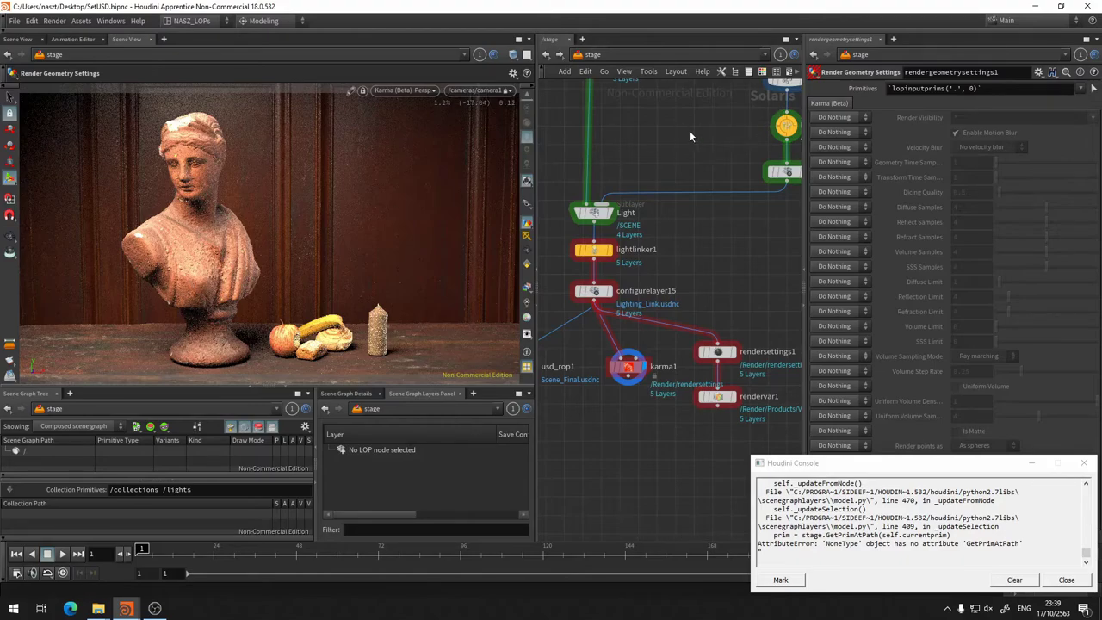
{"action": "middle_click_drag", "start_coordinate": [689, 136], "coordinate": [559, 342]}
{"action": "middle_click_drag", "start_coordinate": [653, 203], "coordinate": [806, 157]}
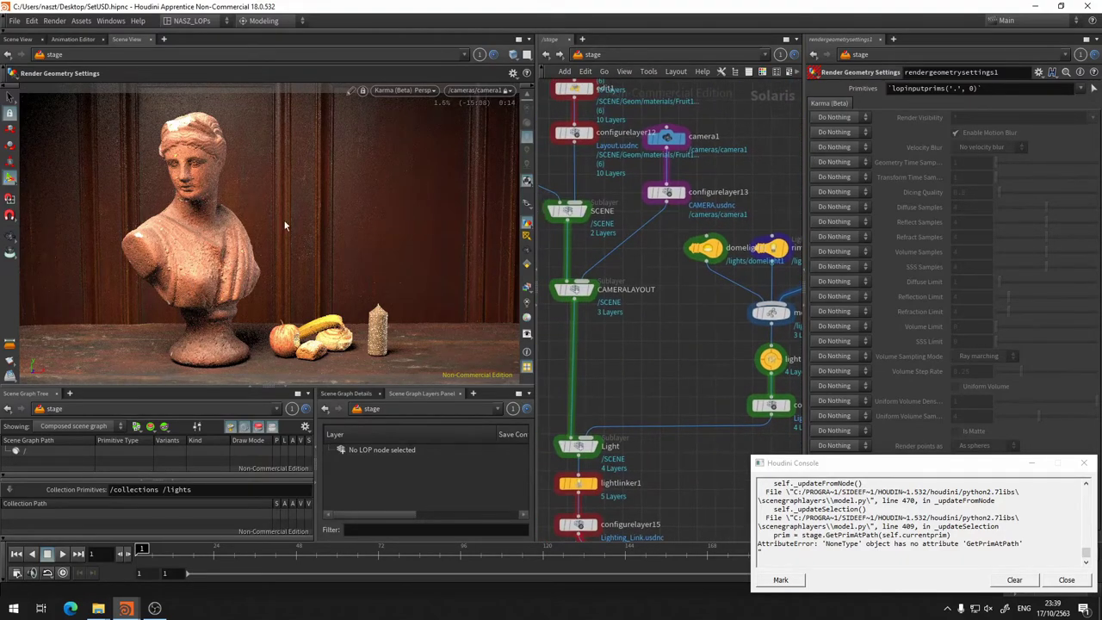
{"action": "middle_click_drag", "start_coordinate": [712, 204], "coordinate": [688, 389]}
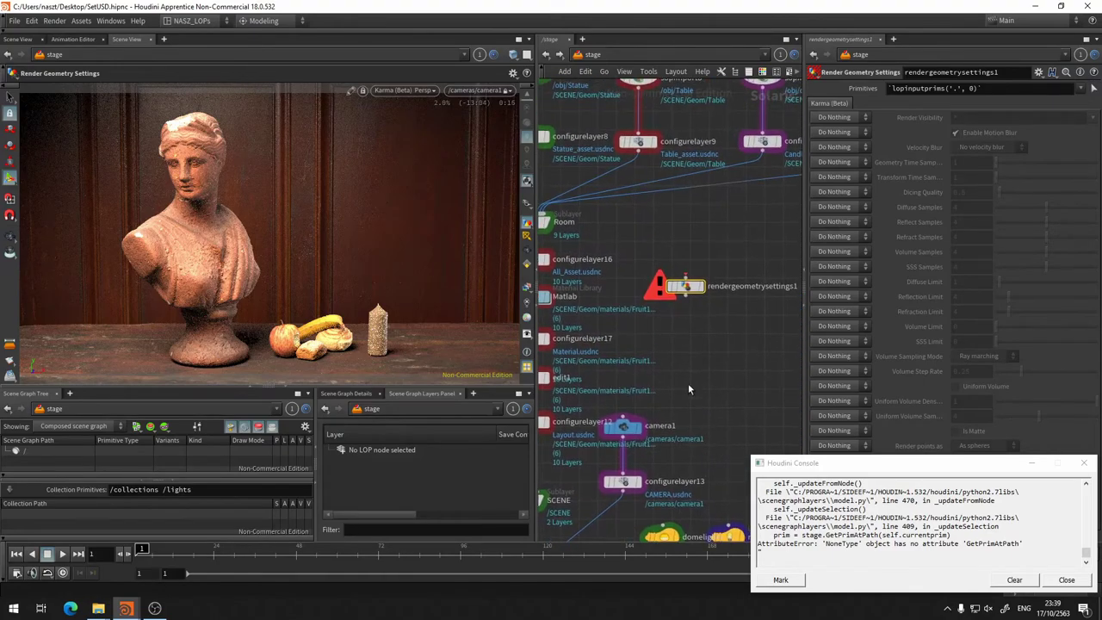
{"action": "middle_click_drag", "start_coordinate": [665, 247], "coordinate": [686, 381]}
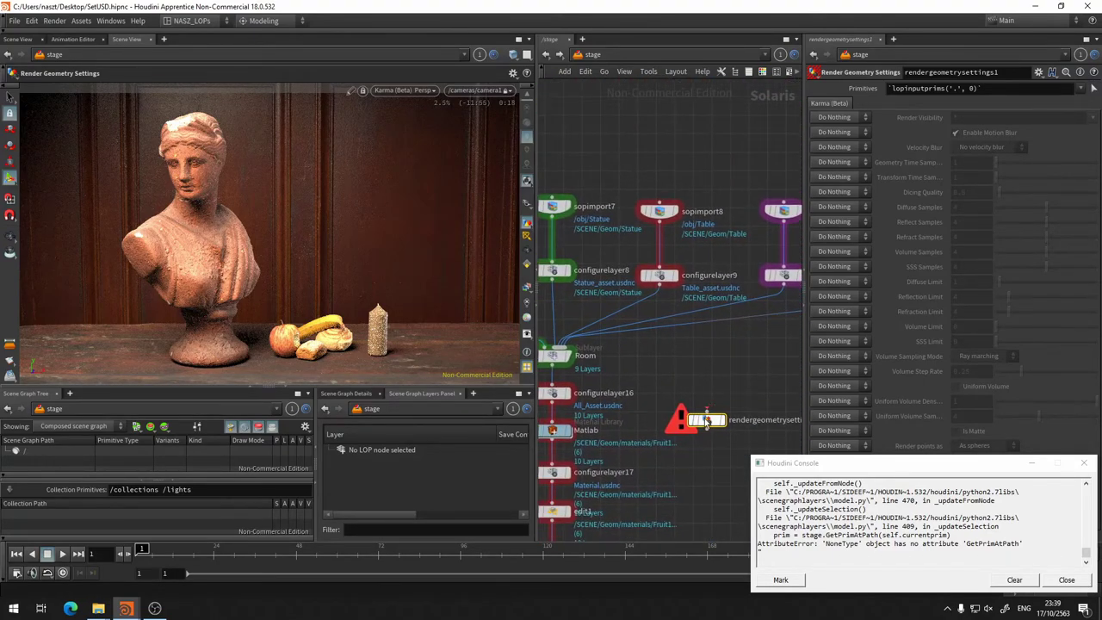
{"action": "left_click_drag", "start_coordinate": [706, 421], "coordinate": [661, 247]}
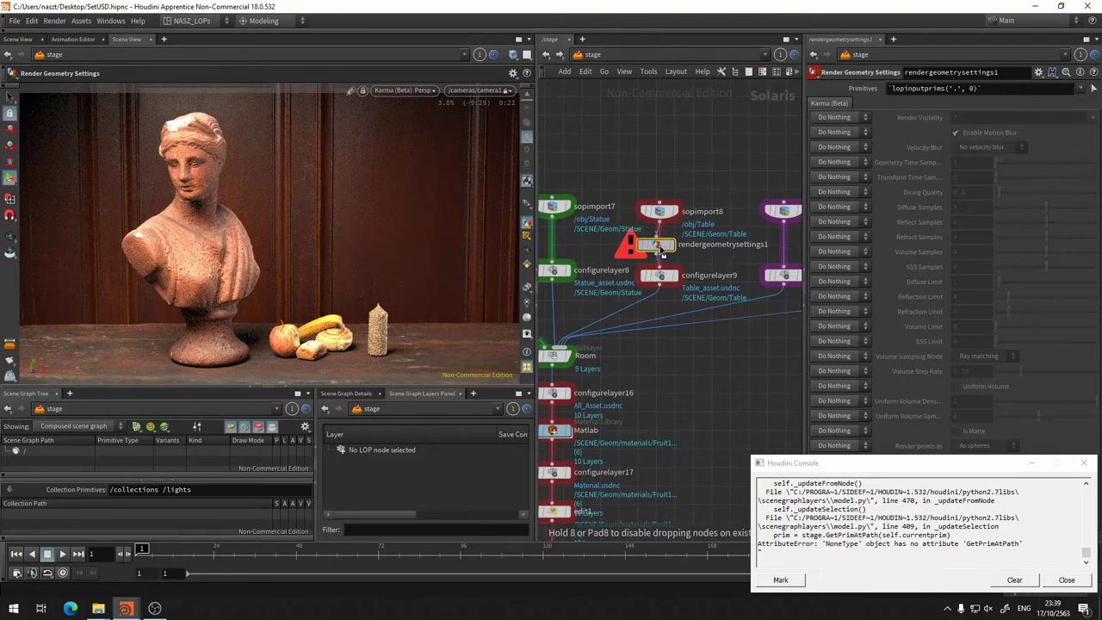
{"action": "left_click_drag", "start_coordinate": [661, 251], "coordinate": [559, 234]}
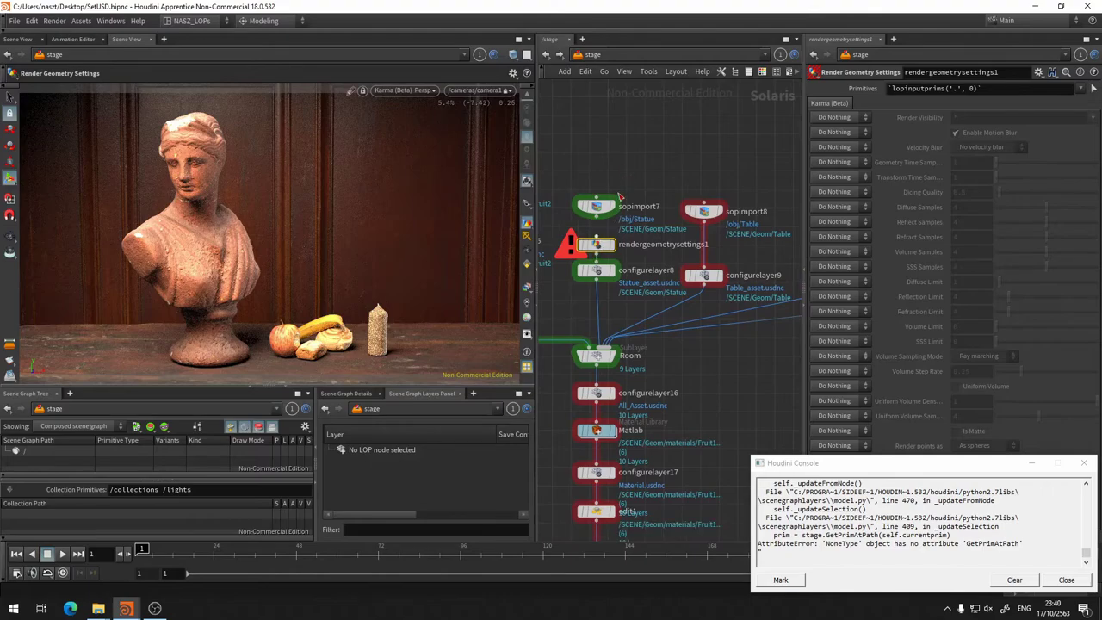
{"action": "left_click", "coordinate": [617, 233]}
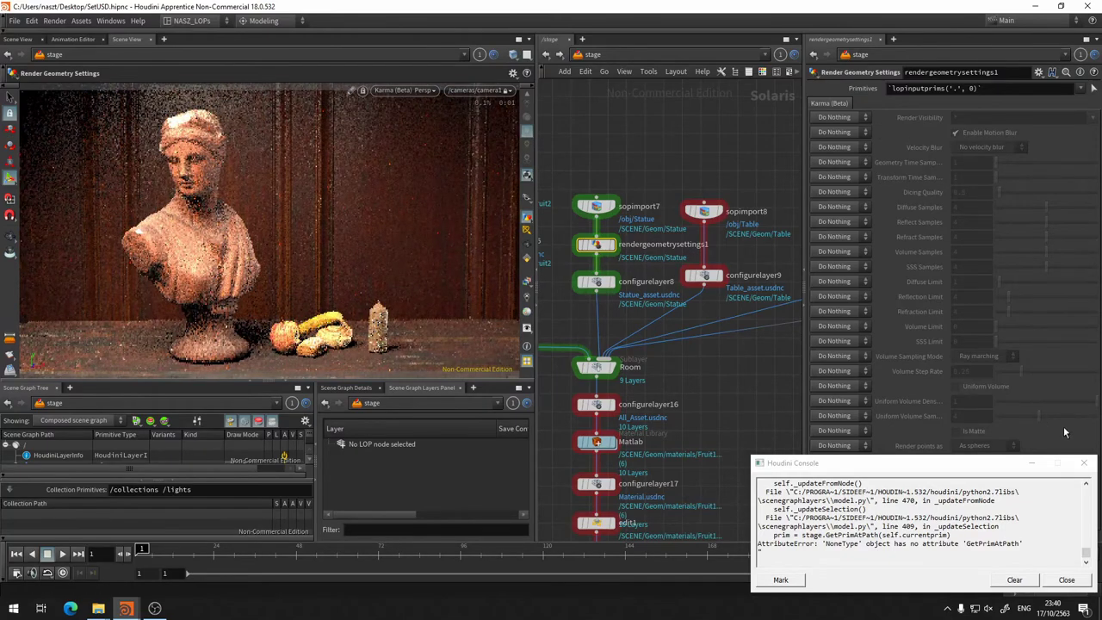
Step: Close the console and return Dicing Quality from Set or Create to Do Nothing
{"action": "left_click", "coordinate": [1083, 462]}
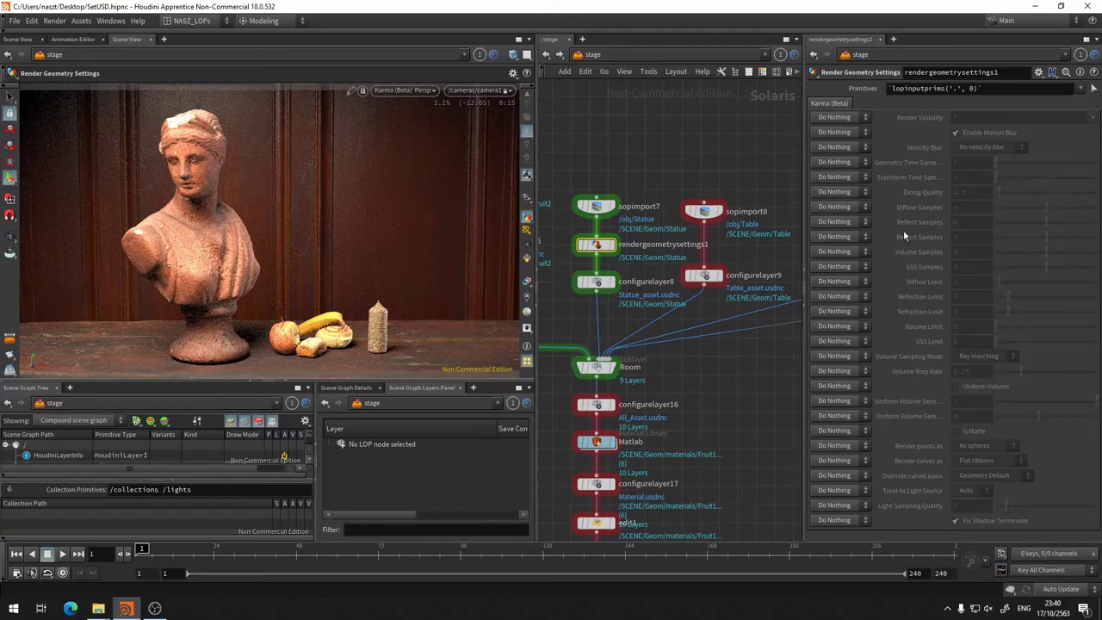
{"action": "left_click", "coordinate": [852, 192]}
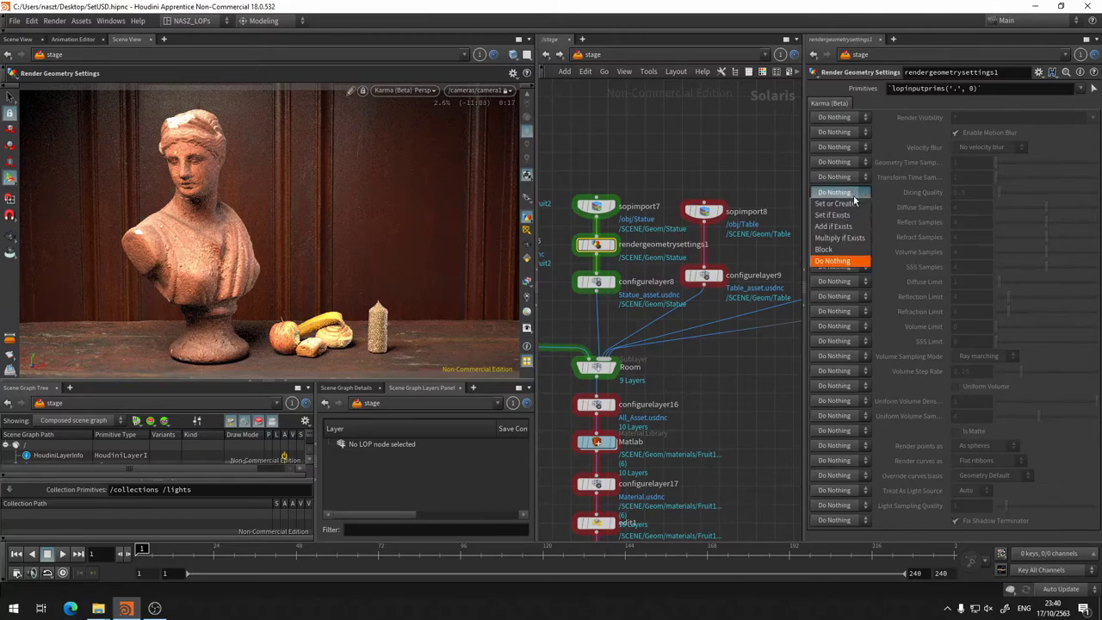
{"action": "left_click", "coordinate": [855, 204]}
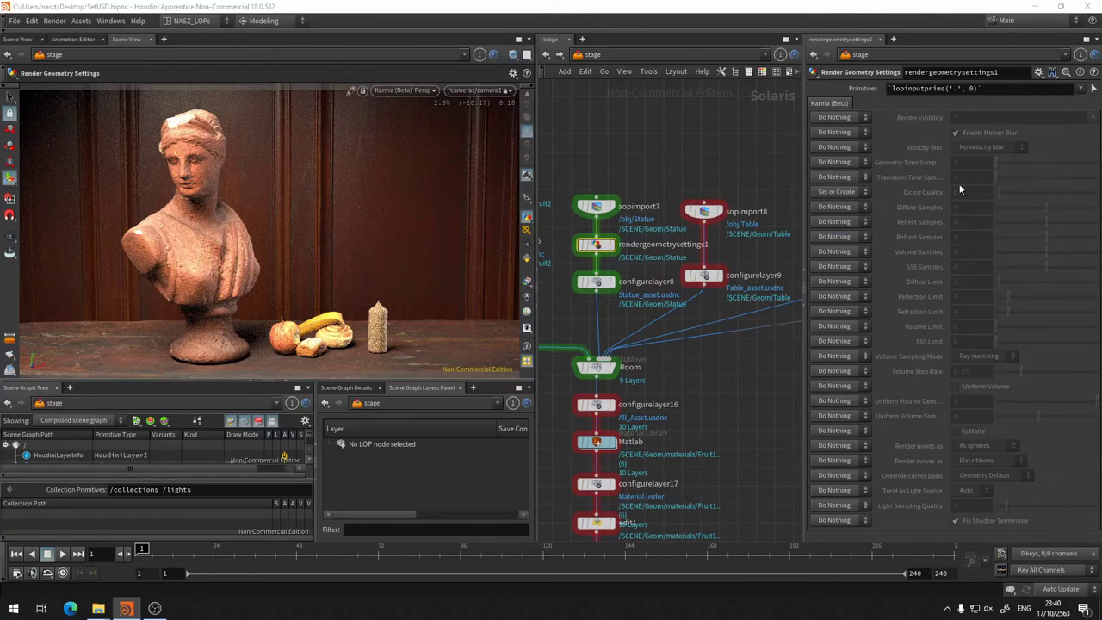
{"action": "left_click", "coordinate": [833, 192]}
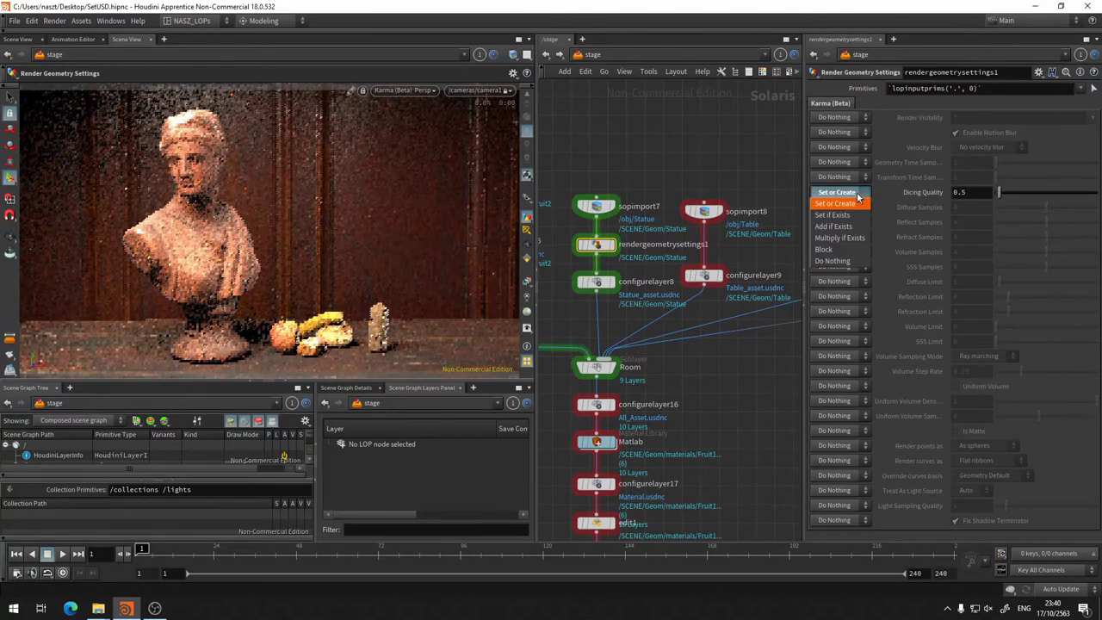
{"action": "left_click", "coordinate": [839, 261]}
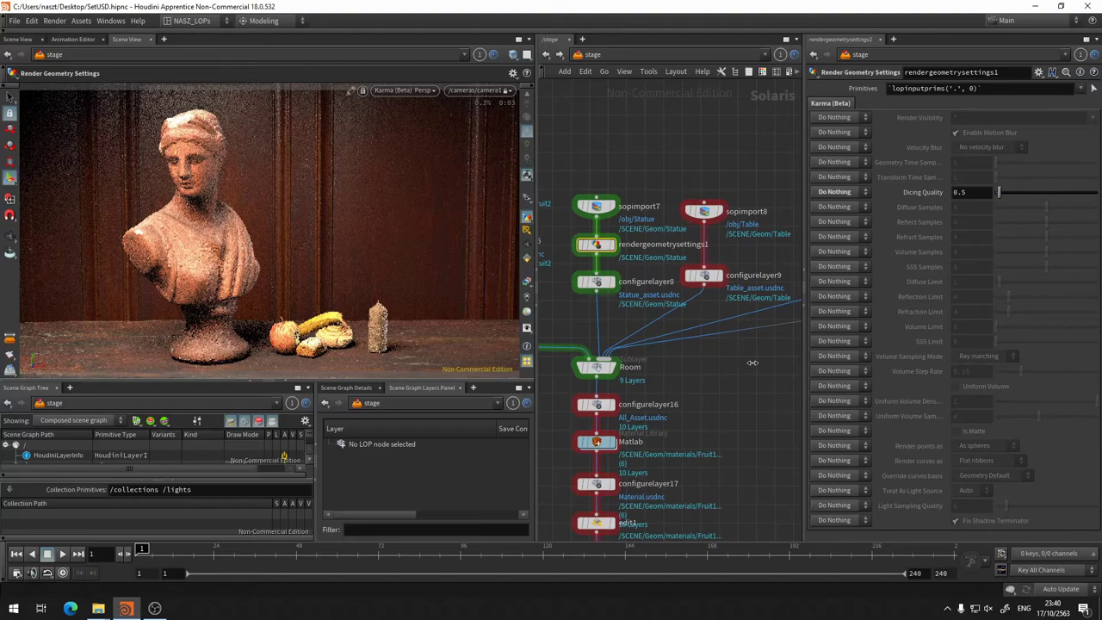
Step: Pan and zoom the network to bring karma1 and configurelayer15 into view
{"action": "middle_click_drag", "start_coordinate": [702, 454], "coordinate": [751, 238]}
{"action": "scroll", "coordinate": [724, 518], "scroll_direction": "down", "scroll_amount": 3}
{"action": "middle_click_drag", "start_coordinate": [718, 485], "coordinate": [718, 246]}
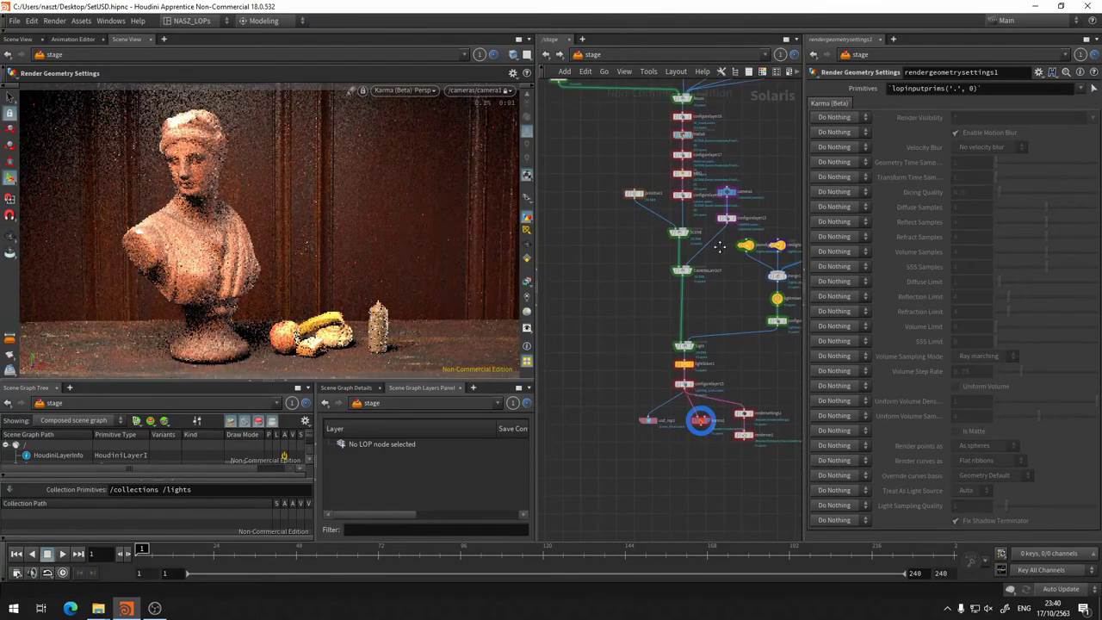
{"action": "scroll", "coordinate": [695, 403], "scroll_direction": "up", "scroll_amount": 5}
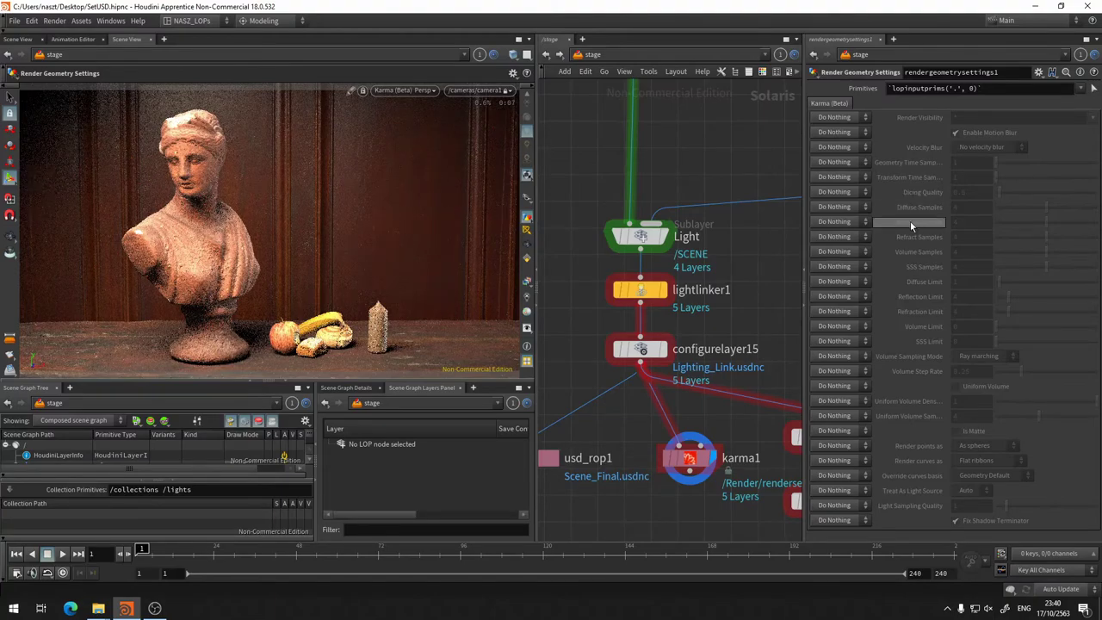
{"action": "mouse_move", "coordinate": [919, 222]}
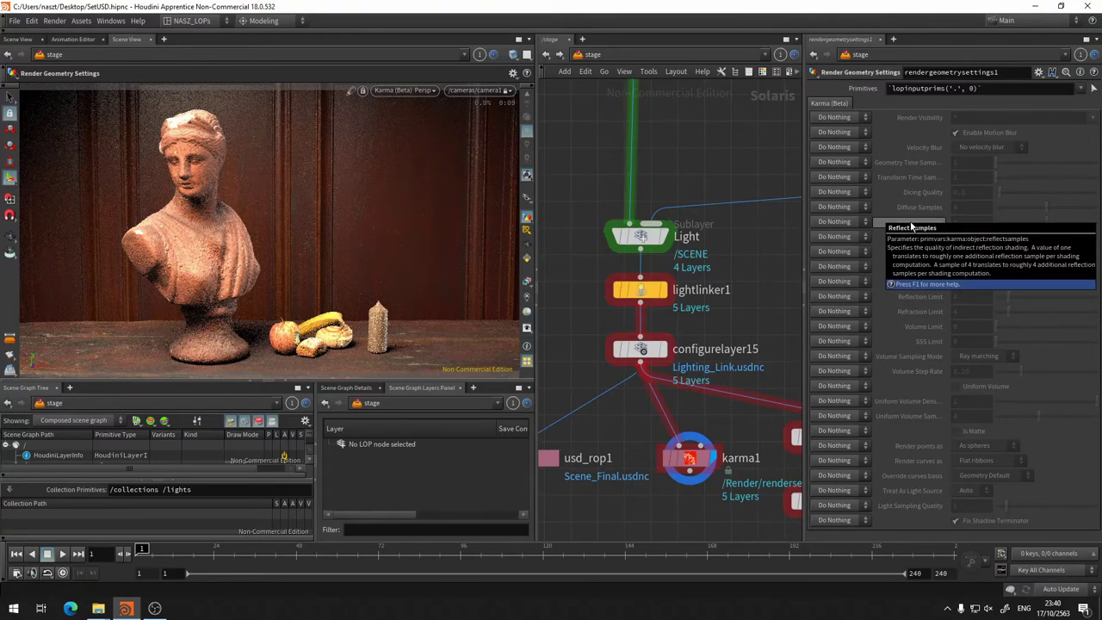
Step: Add a USD Render ROP below rendervar1 via the 'usd' Tab search
{"action": "mouse_move", "coordinate": [702, 413]}
{"action": "middle_mouse_down"}
{"action": "mouse_move", "coordinate": [885, 200]}
{"action": "mouse_move", "coordinate": [754, 333]}
{"action": "middle_mouse_up"}
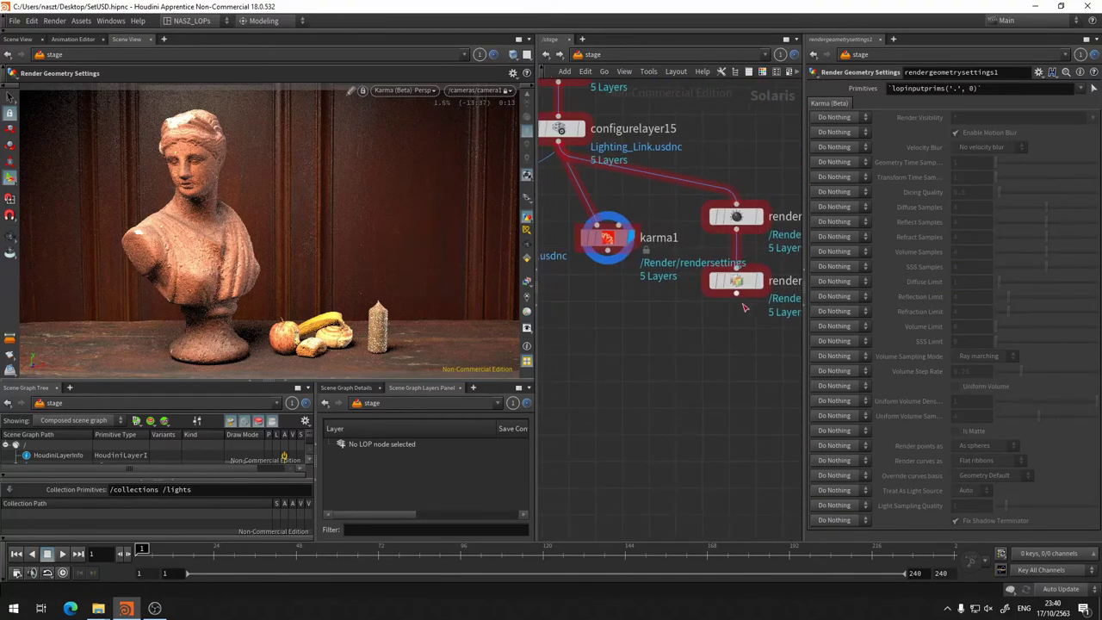
{"action": "key", "text": "Tab"}
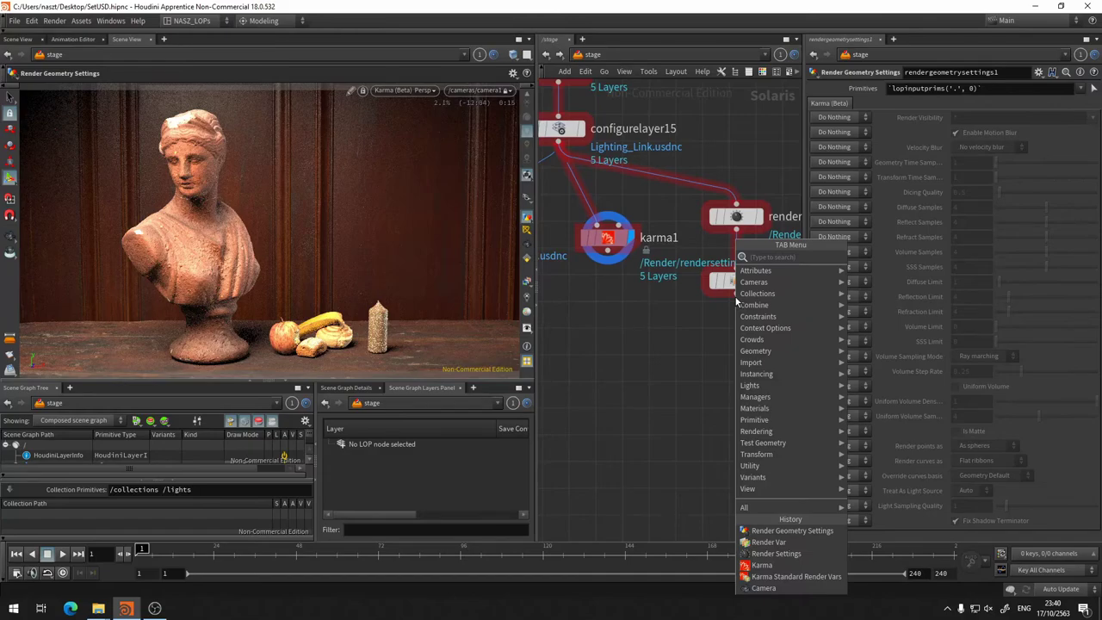
{"action": "type", "text": "u"}
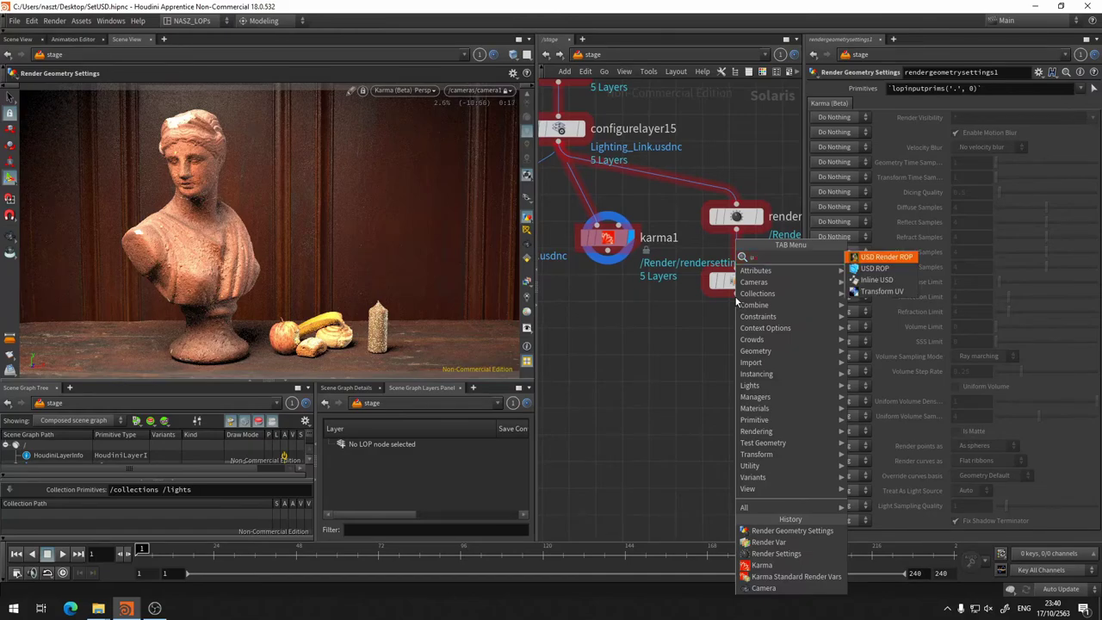
{"action": "type", "text": "sd"}
{"action": "key", "text": "Return"}
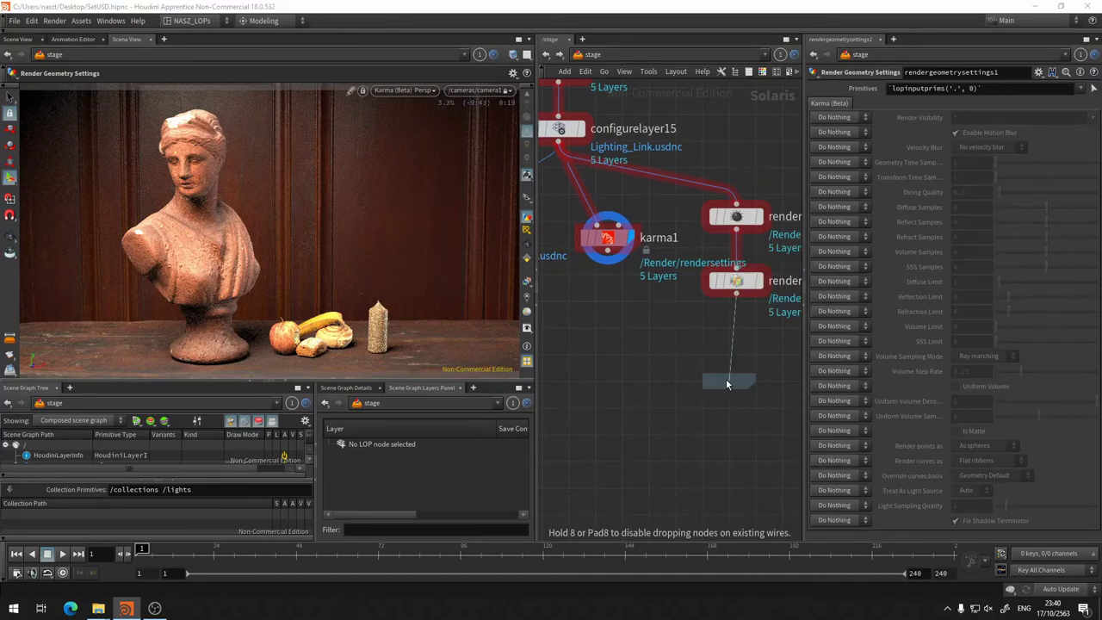
{"action": "left_click", "coordinate": [733, 382]}
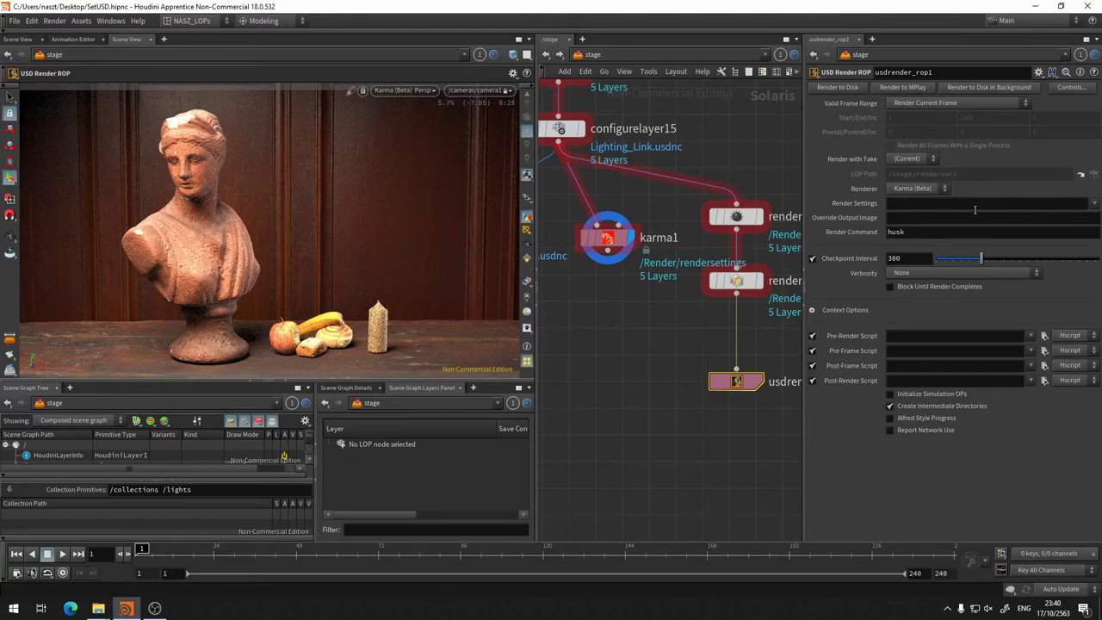
Step: Set the ROP's Render Settings to /Render/rendersettings1, then reselect karma1
{"action": "left_click", "coordinate": [1093, 203]}
{"action": "middle_click_drag", "start_coordinate": [760, 249], "coordinate": [718, 254]}
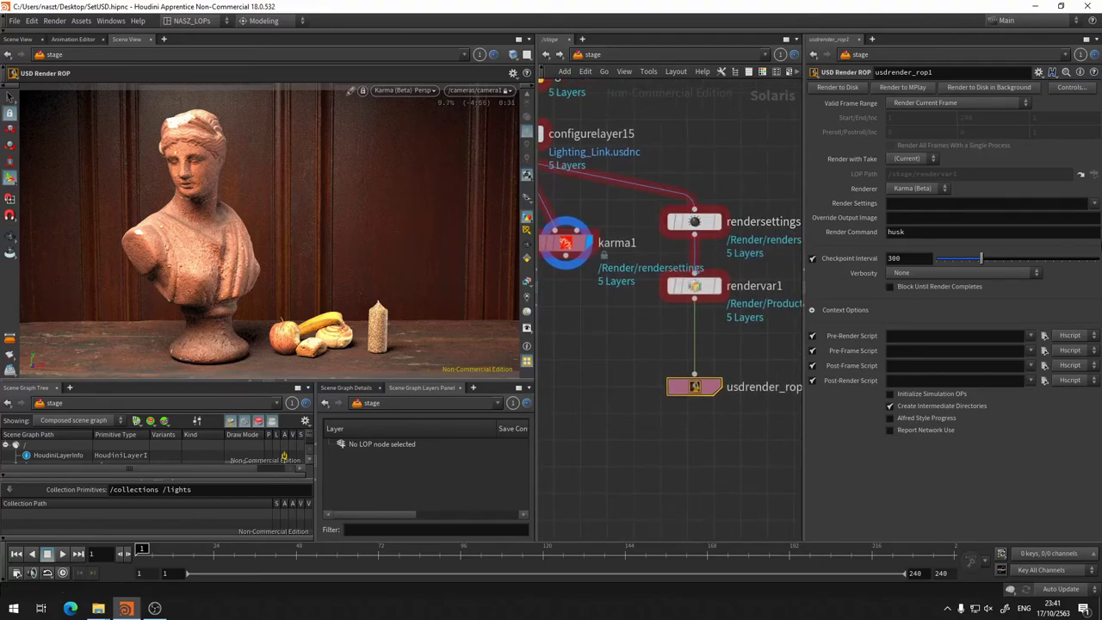
{"action": "left_click", "coordinate": [1094, 203]}
{"action": "left_click", "coordinate": [1041, 217]}
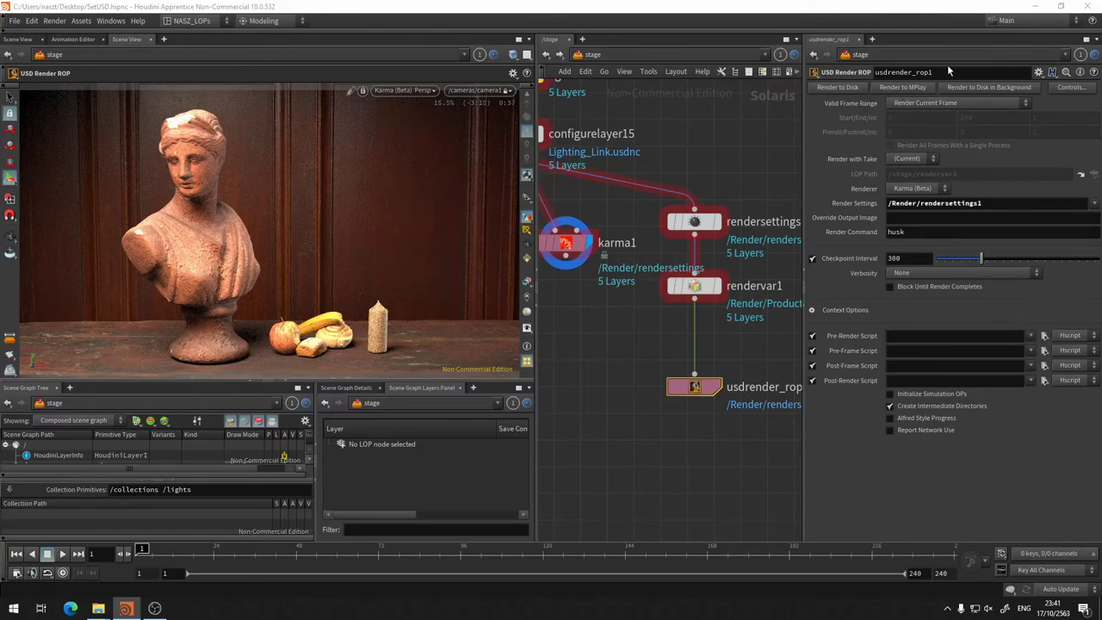
{"action": "middle_click_drag", "start_coordinate": [568, 250], "coordinate": [675, 263]}
{"action": "left_click", "coordinate": [673, 256]}
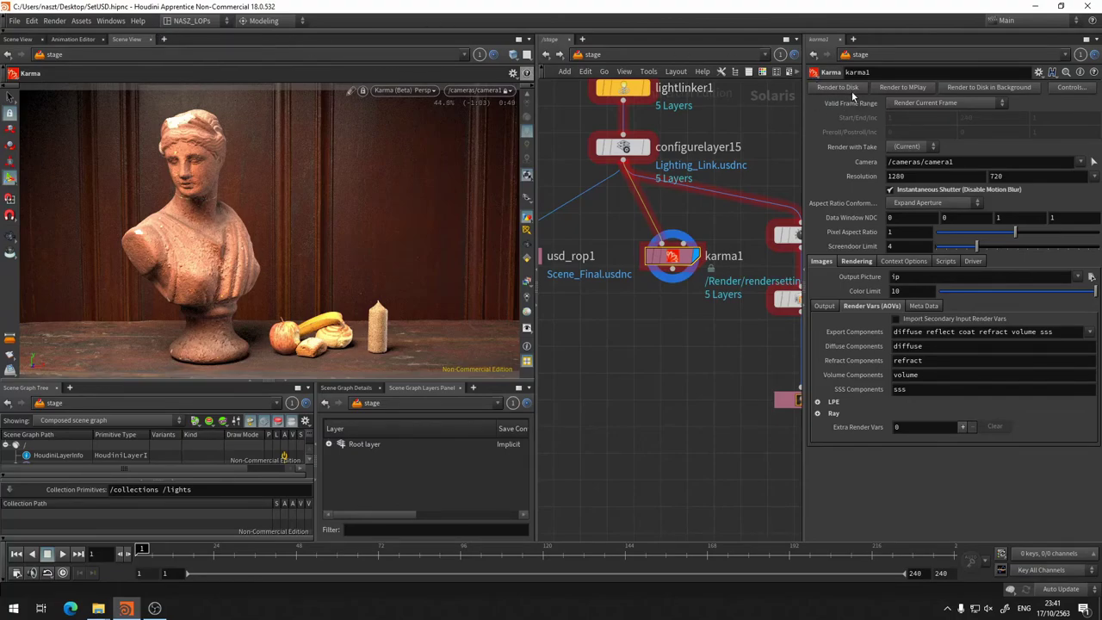
Step: Try the add-pane-tab menu, then go back to the Scene View's Karma render
{"action": "left_click", "coordinate": [164, 39]}
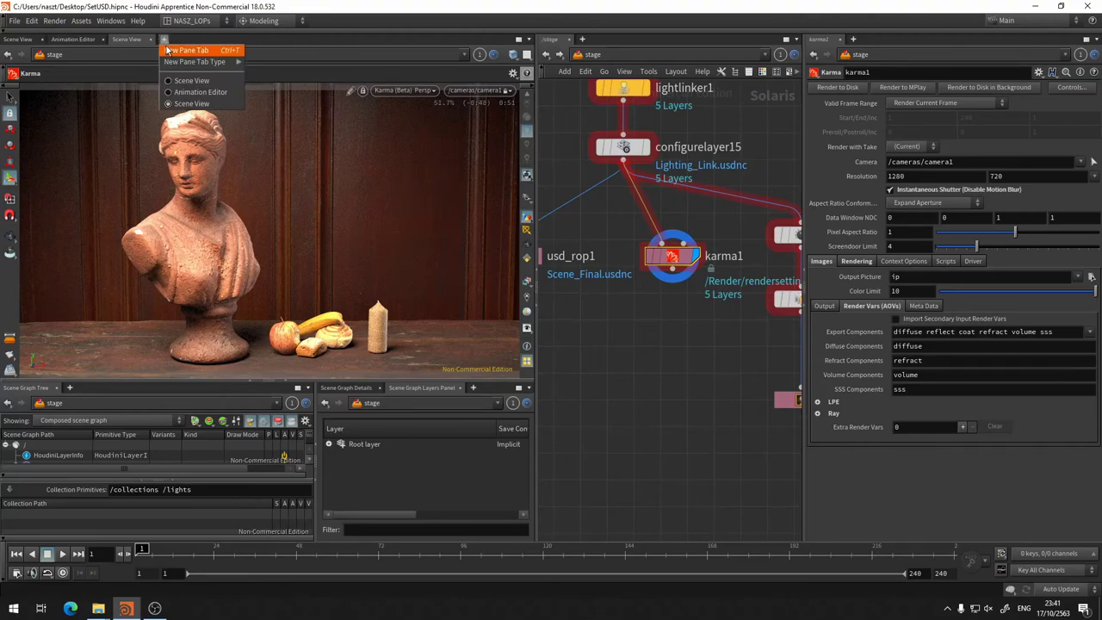
{"action": "mouse_move", "coordinate": [194, 62]}
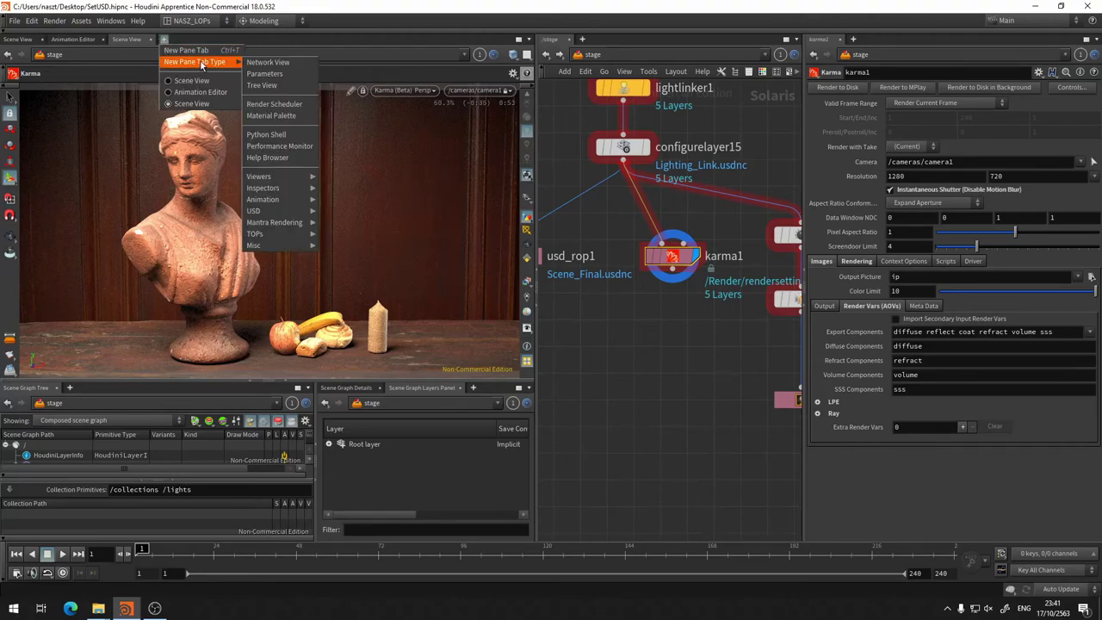
{"action": "key", "text": "Escape"}
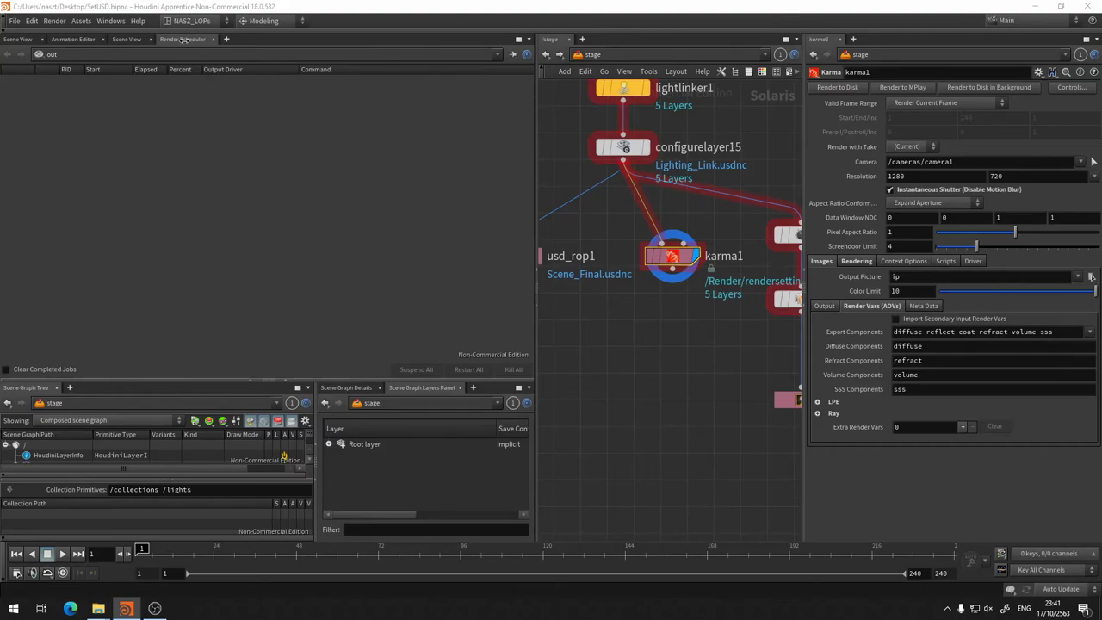
{"action": "left_click", "coordinate": [126, 40]}
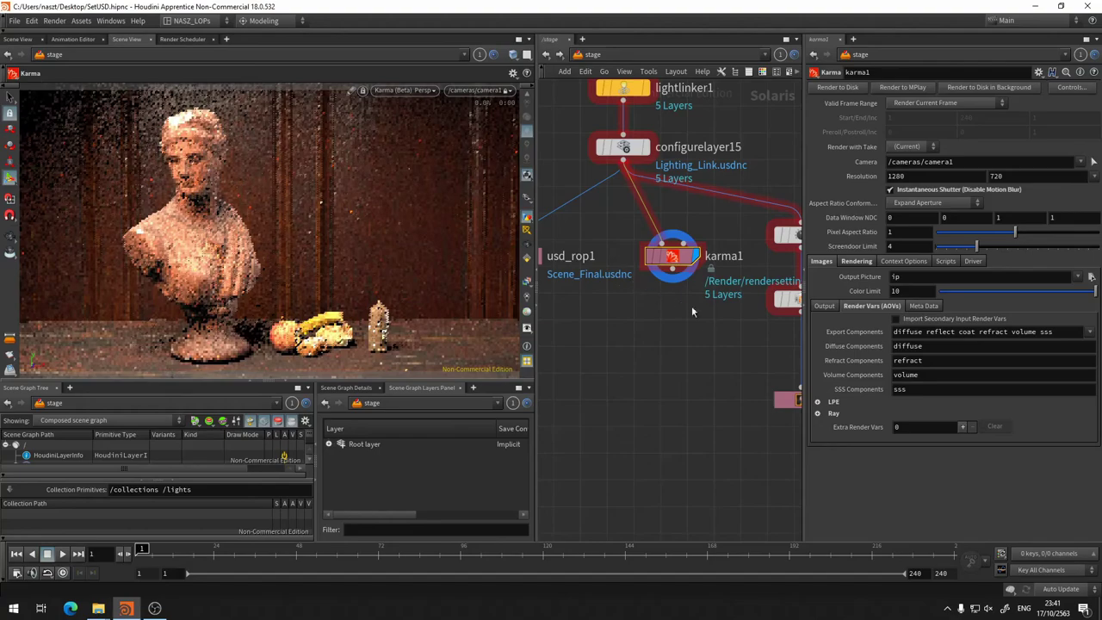
{"action": "middle_click_drag", "start_coordinate": [681, 317], "coordinate": [621, 325]}
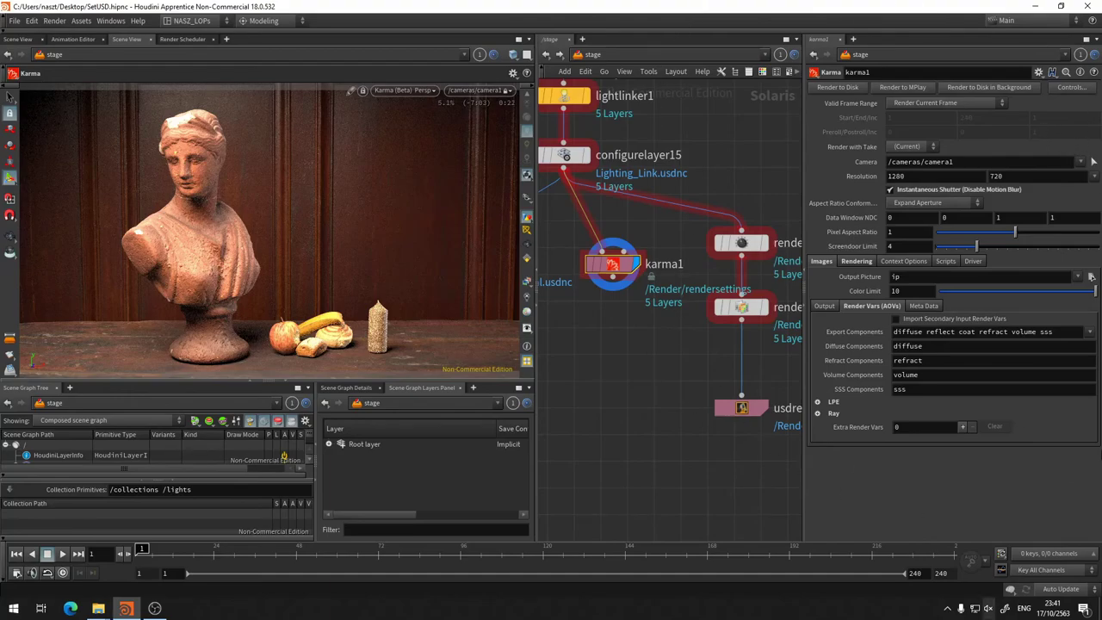
Step: Enter 3 for Light Sampling Quality in karma1's Rendering > Sampling settings
{"action": "middle_click_drag", "start_coordinate": [590, 363], "coordinate": [612, 411]}
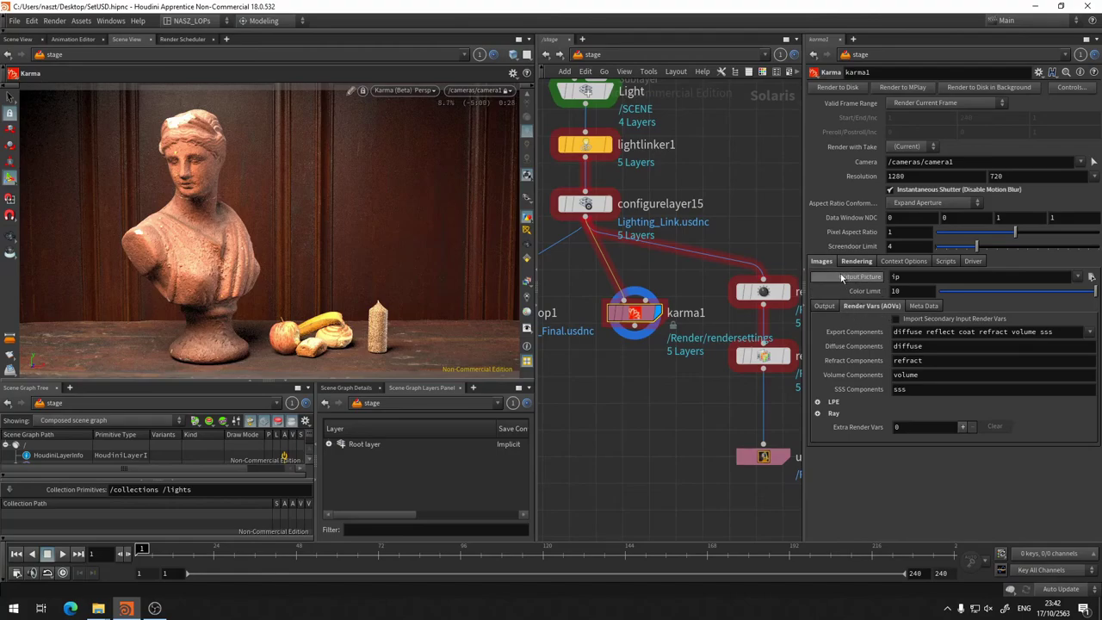
{"action": "left_click", "coordinate": [845, 262]}
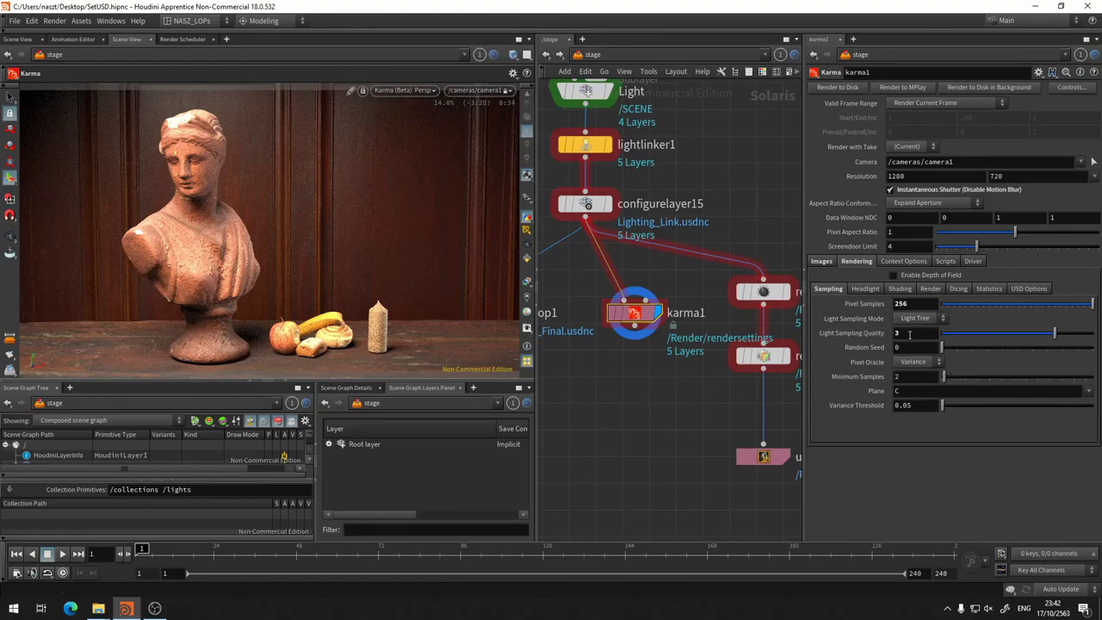
{"action": "type", "text": "3"}
{"action": "key", "text": "Return"}
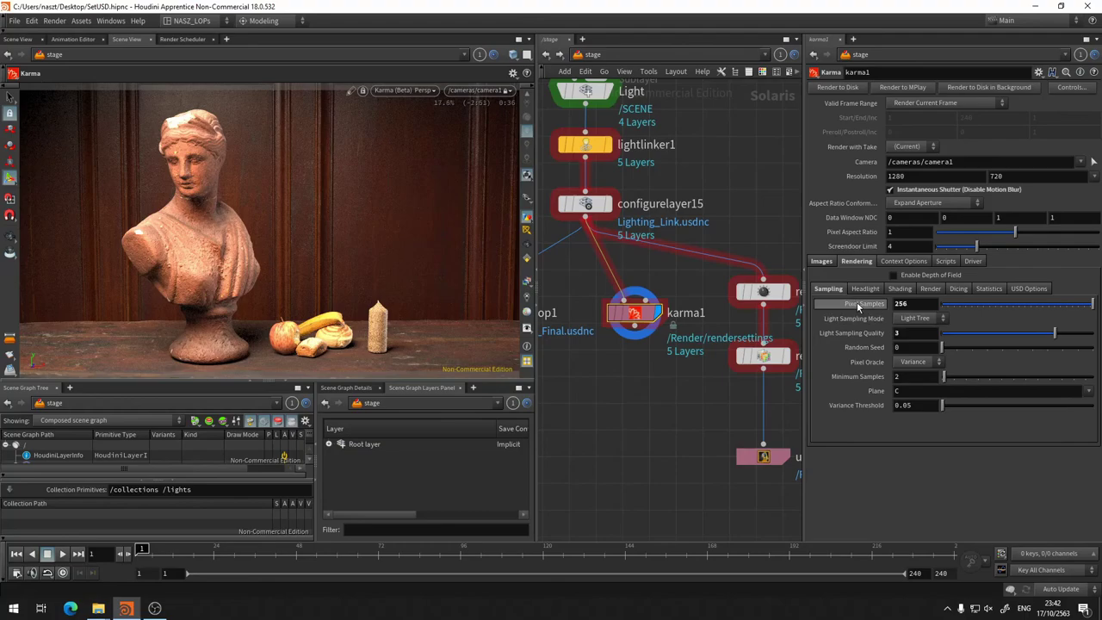
{"action": "left_click", "coordinate": [822, 261]}
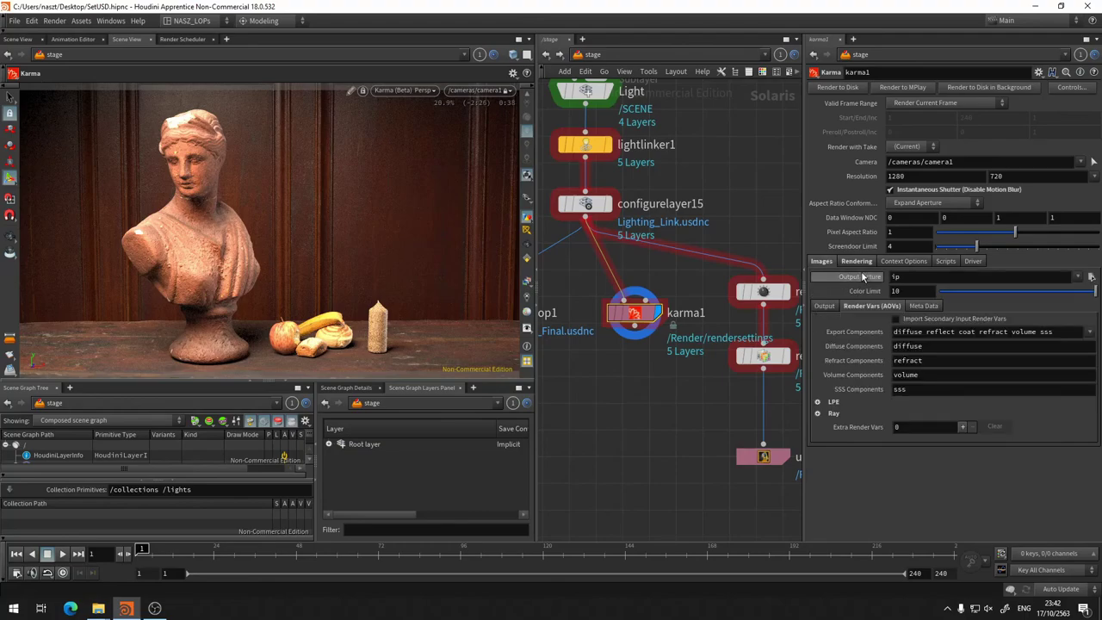